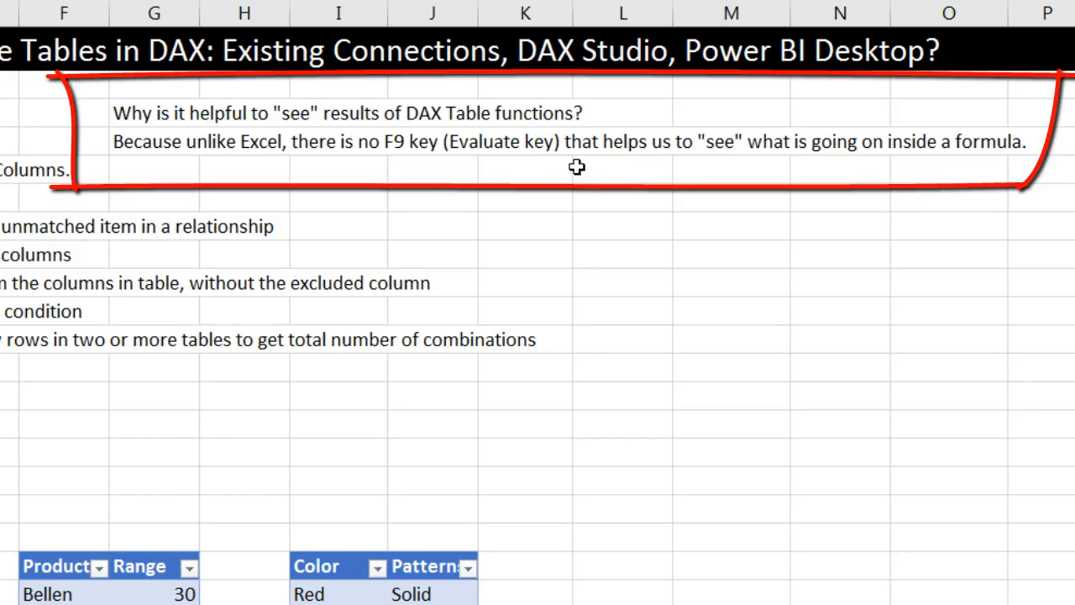
# Step: Evaluate in cell K6 a formula comparing the fSales Customer column with one customer's name, and discard the entry
pyautogui.click(546, 198)
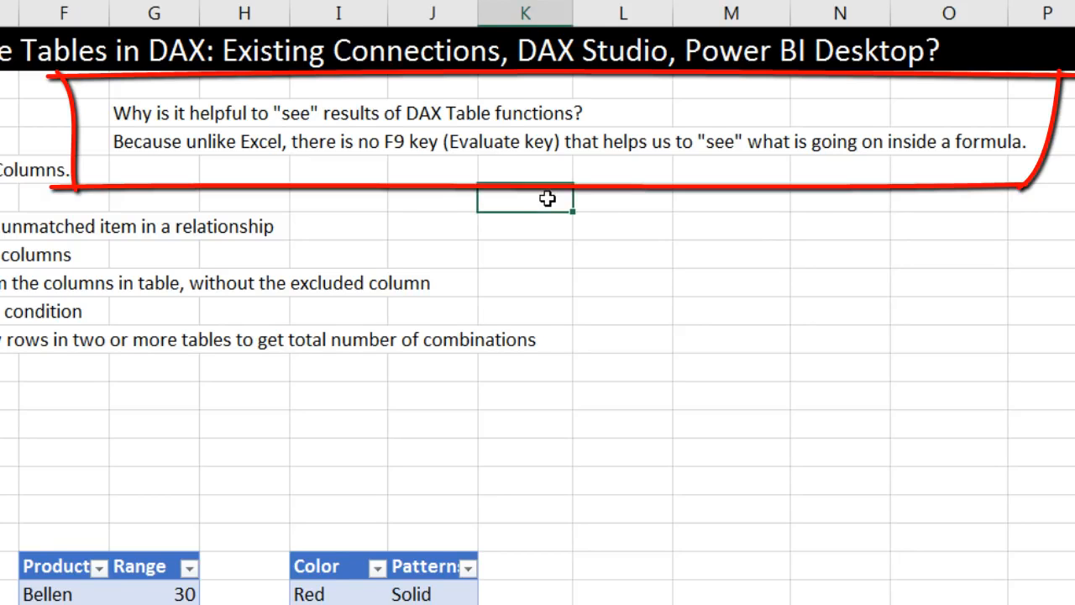
pyautogui.write('=')
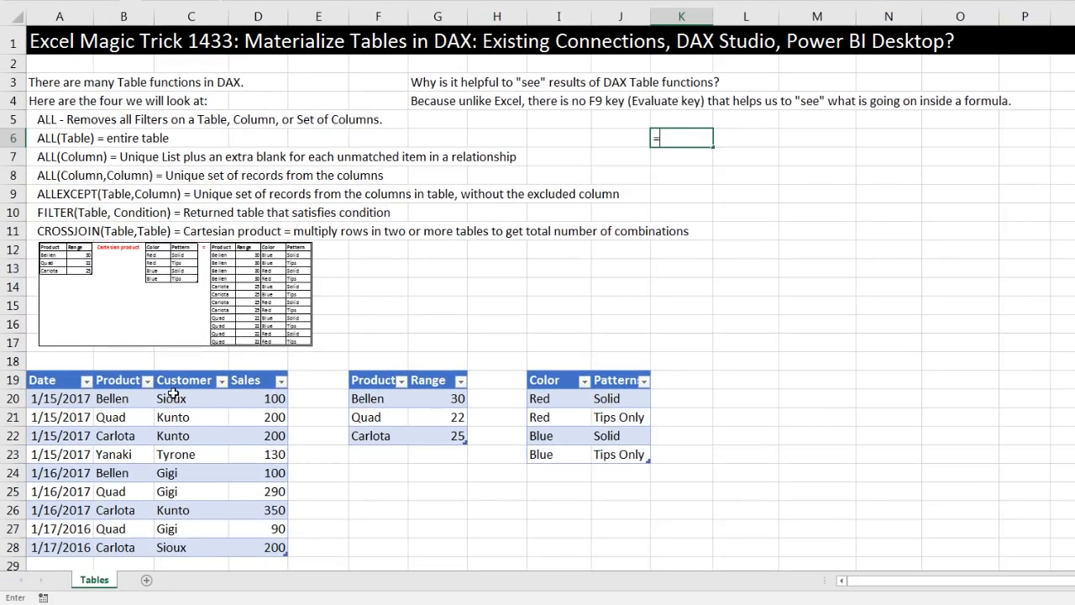
pyautogui.moveTo(172, 395); pyautogui.dragTo(167, 547)
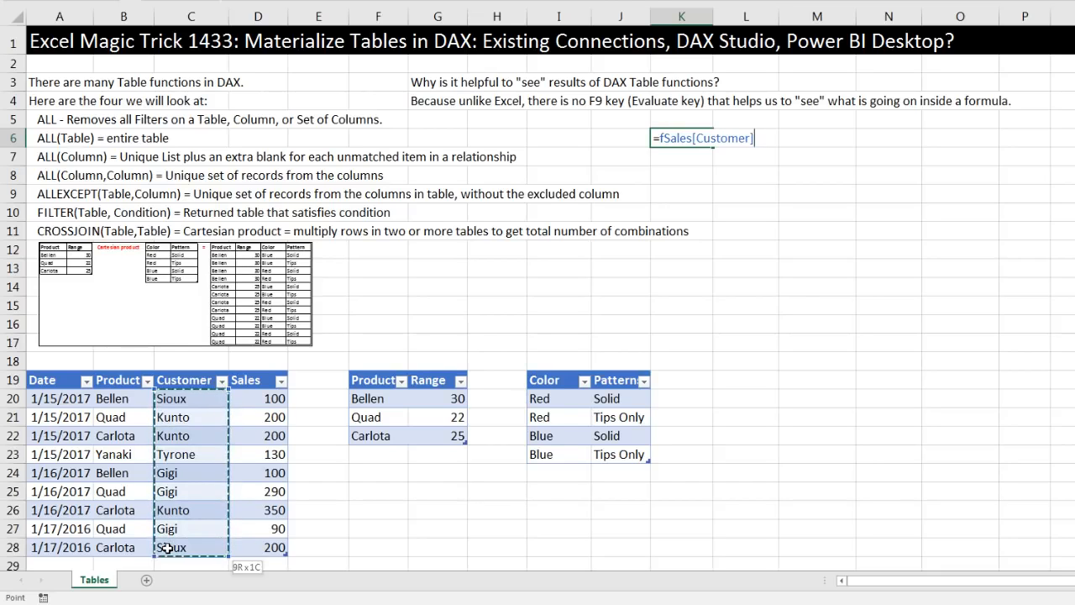
pyautogui.write('=')
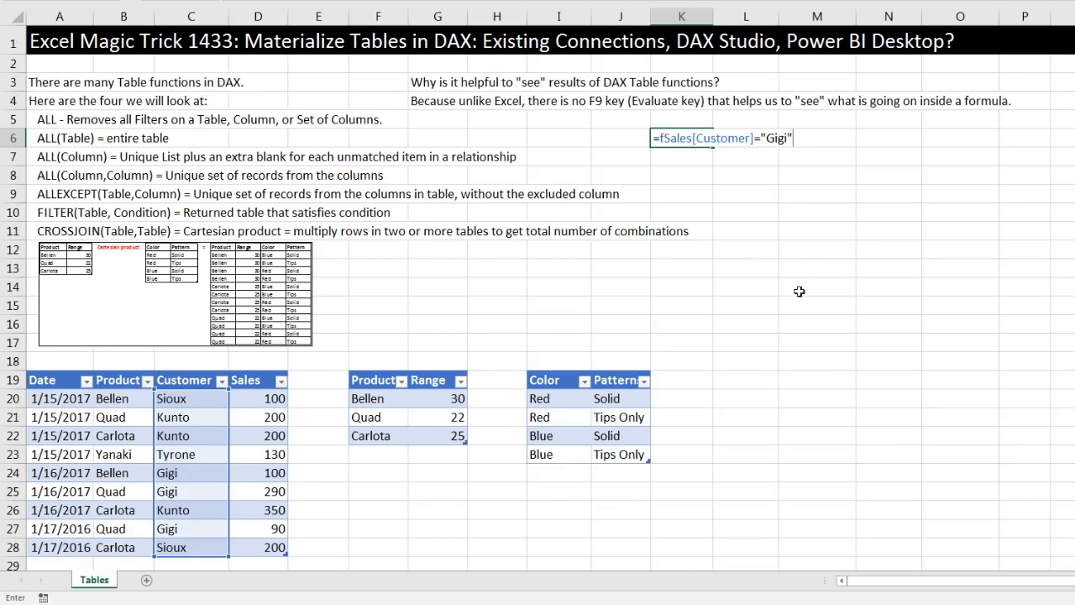
pyautogui.write('"Gigi"')
pyautogui.press('F9')
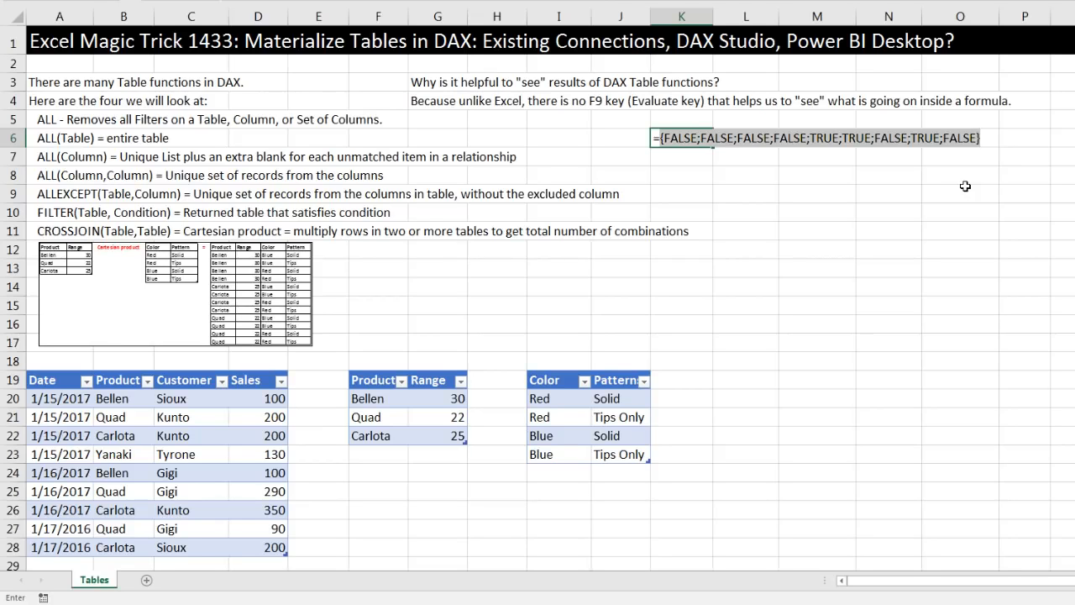
pyautogui.press('Escape')
# Step: Evaluate the ROW function over the fSales Customer column in cell K6, and discard the formula
pyautogui.write('=row')
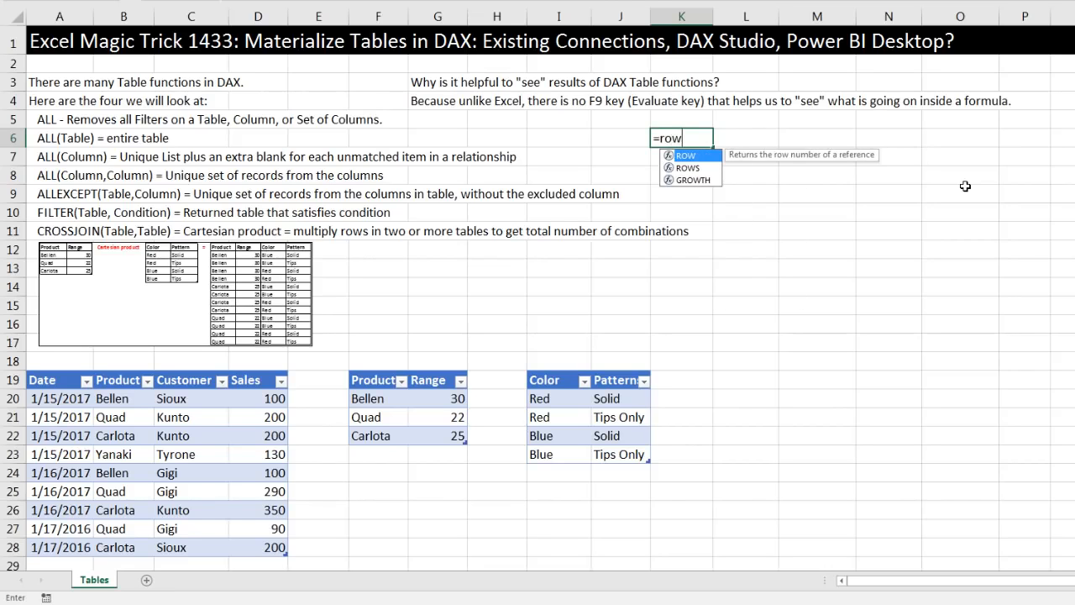
pyautogui.press('Tab')
pyautogui.moveTo(193, 399); pyautogui.dragTo(202, 547)
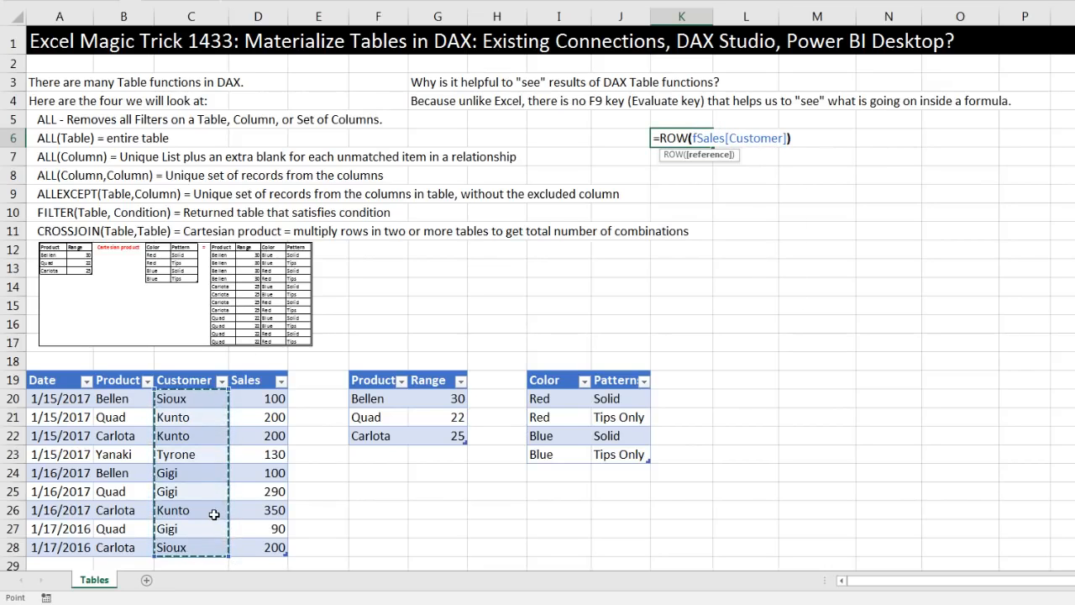
pyautogui.press('F9')
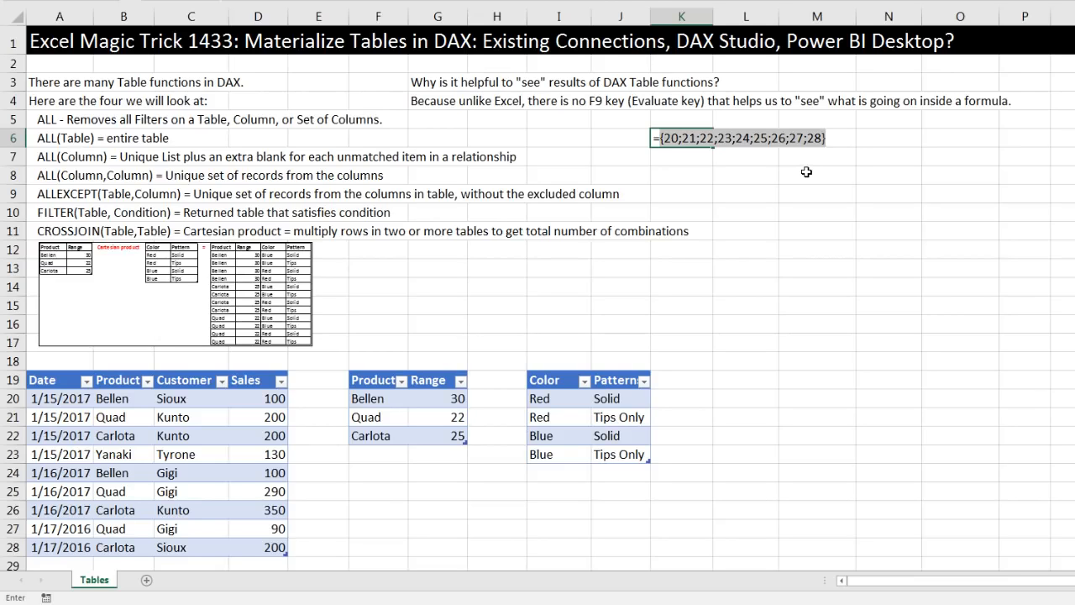
pyautogui.press('Escape')
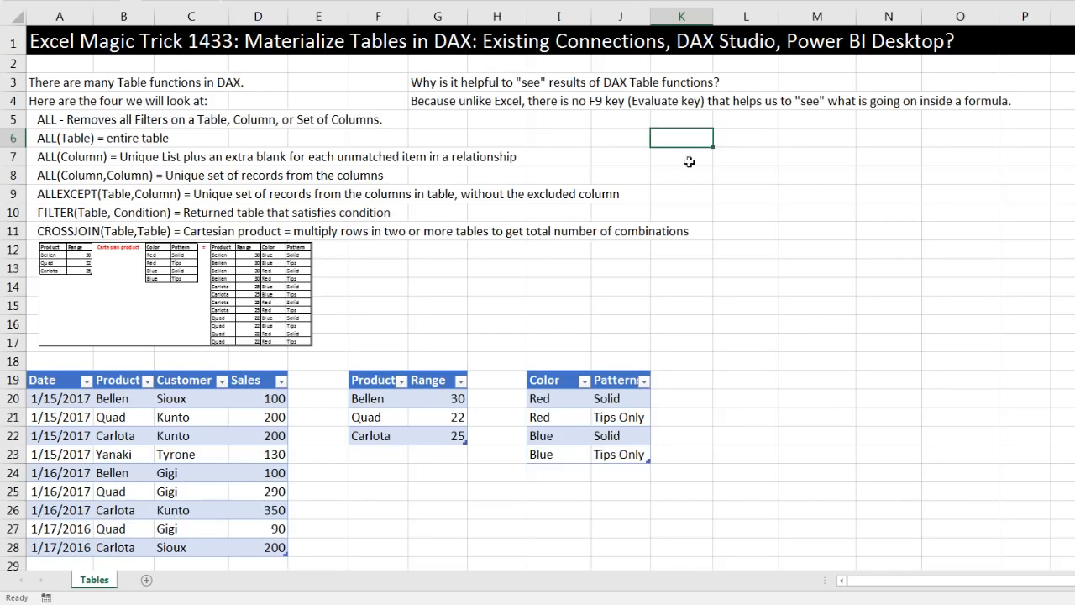
# Step: Examine the tables and their relationships in the Power Pivot data model's diagram view, and return to the workbook
pyautogui.click(199, 379)
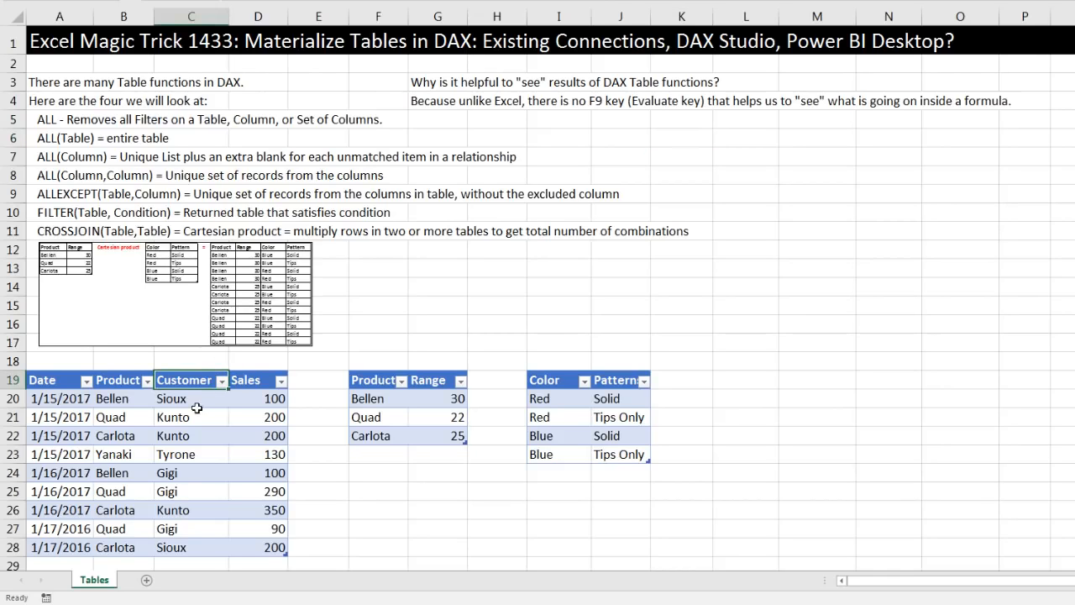
pyautogui.click(366, 380)
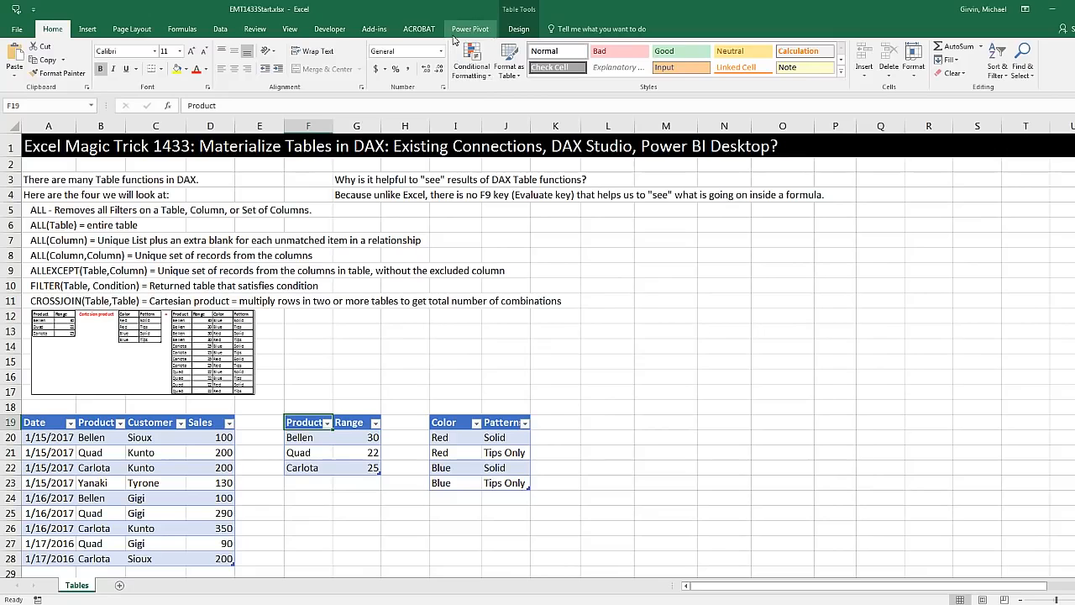
pyautogui.click(470, 29)
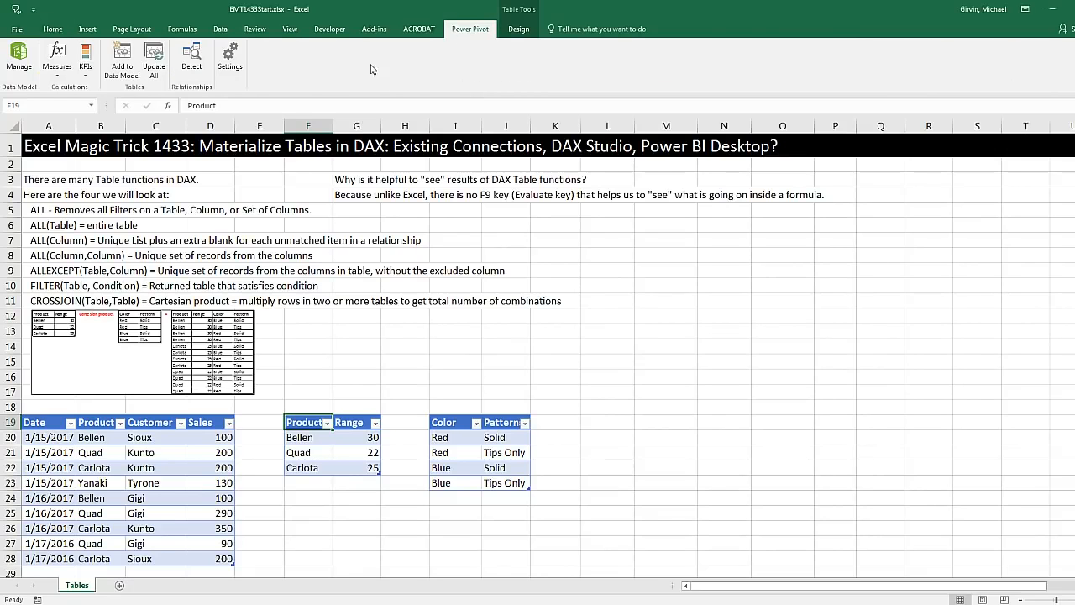
pyautogui.click(19, 72)
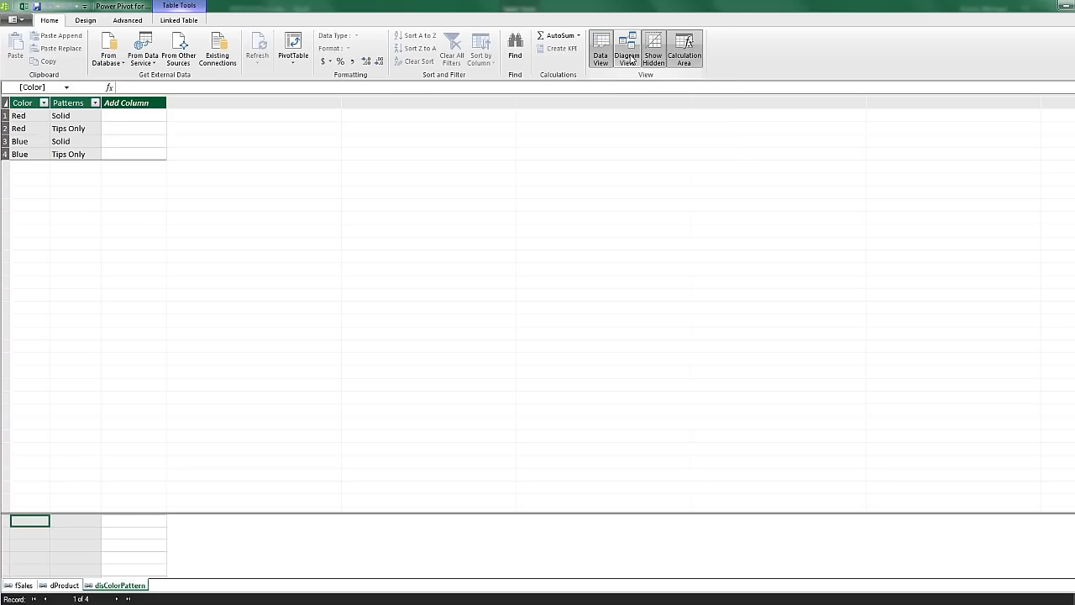
pyautogui.click(628, 57)
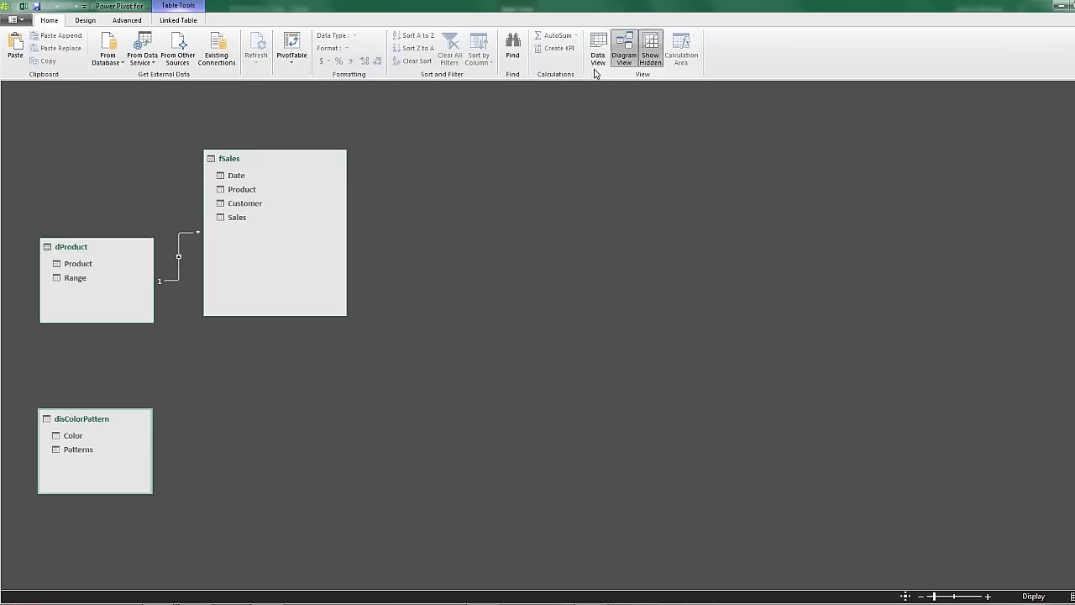
pyautogui.hotkey('alt', 'Tab')
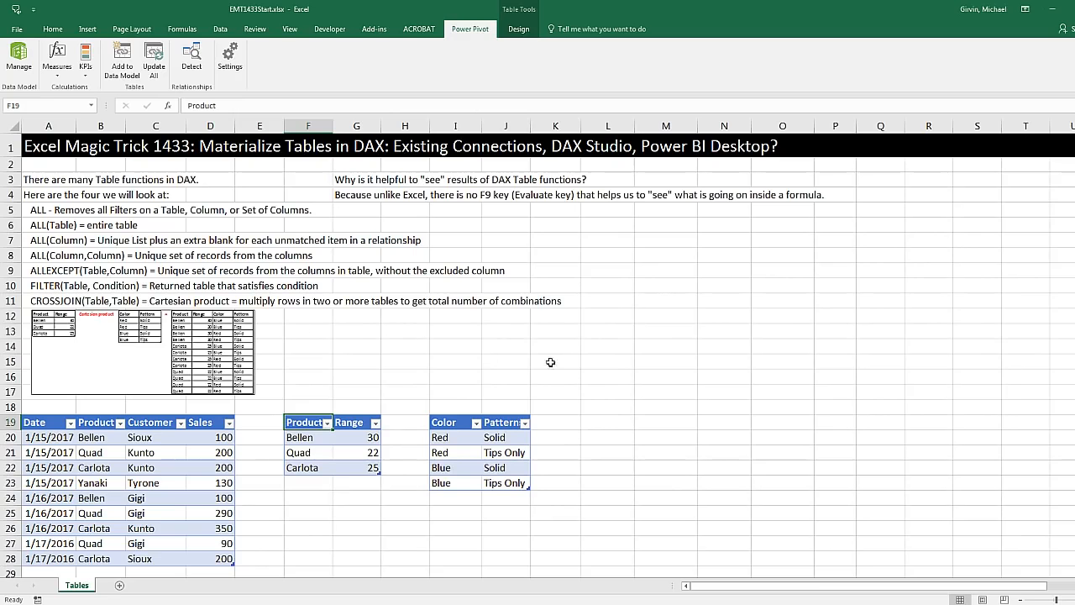
# Step: Import fSales from the workbook's existing connections as a table on the existing worksheet at cell L19
pyautogui.click(608, 422)
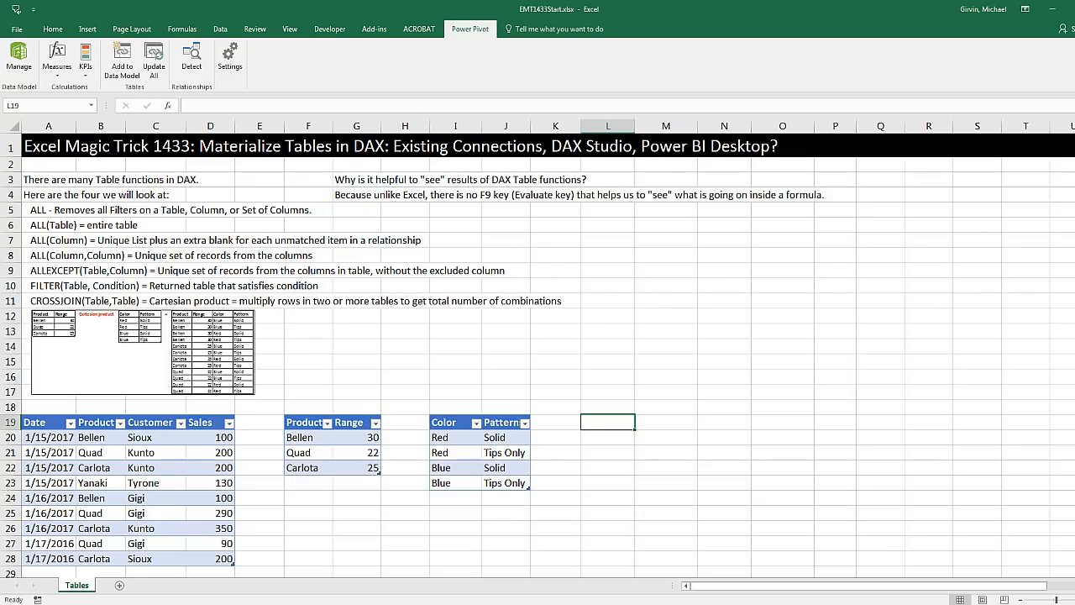
pyautogui.scroll(-3, 538, 352)
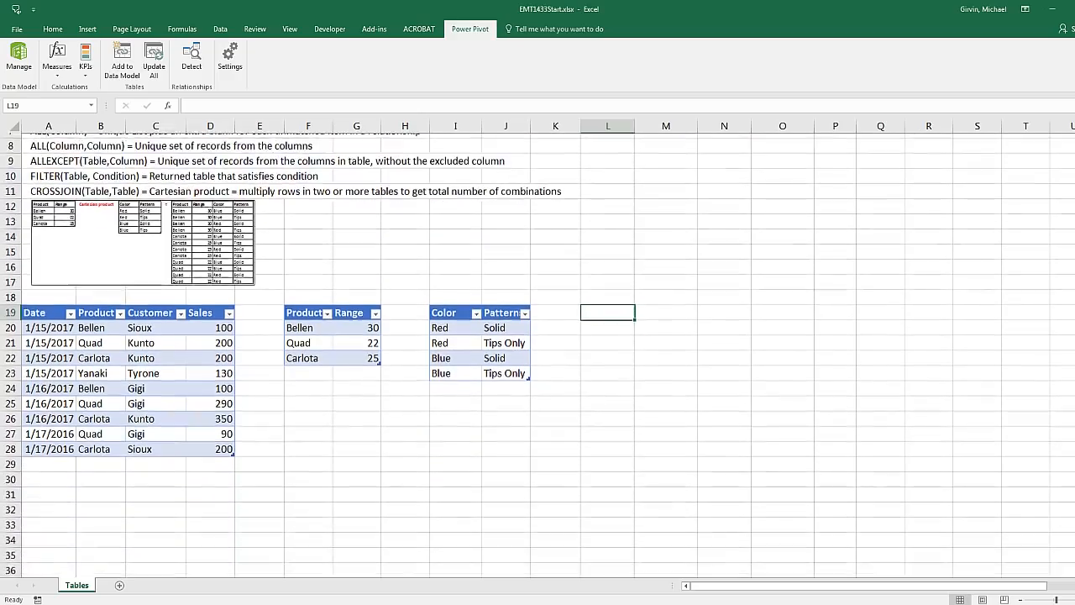
pyautogui.scroll(-2, 607, 324)
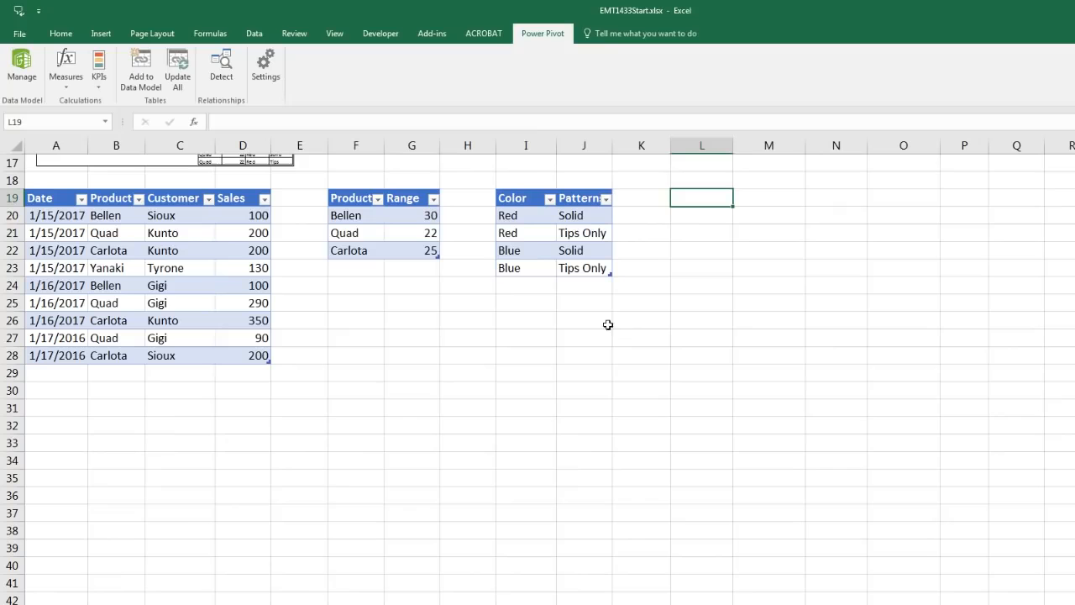
pyautogui.click(254, 35)
pyautogui.click(203, 76)
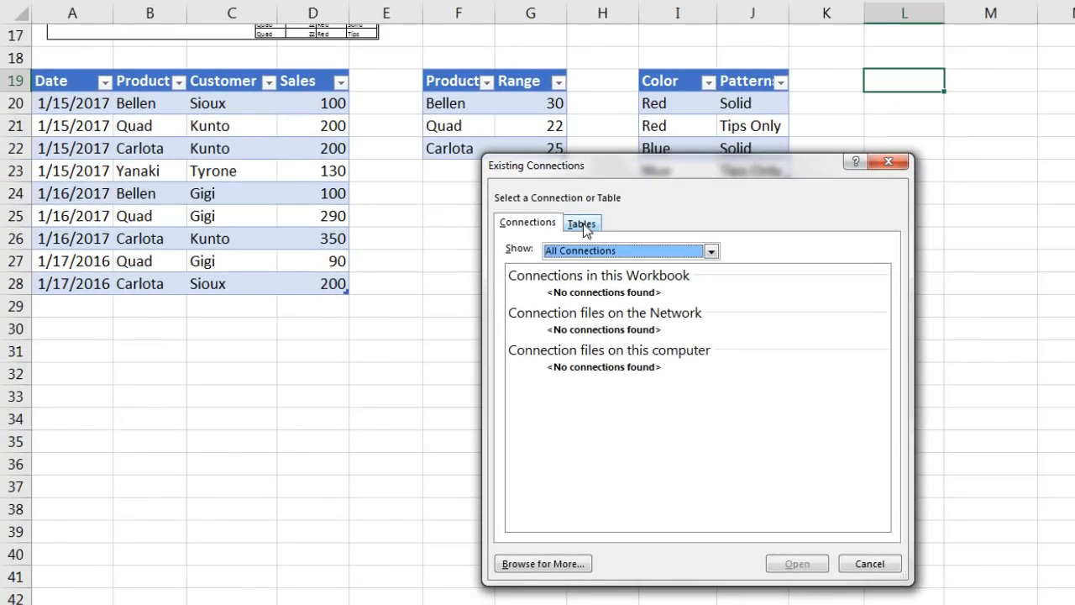
pyautogui.click(581, 224)
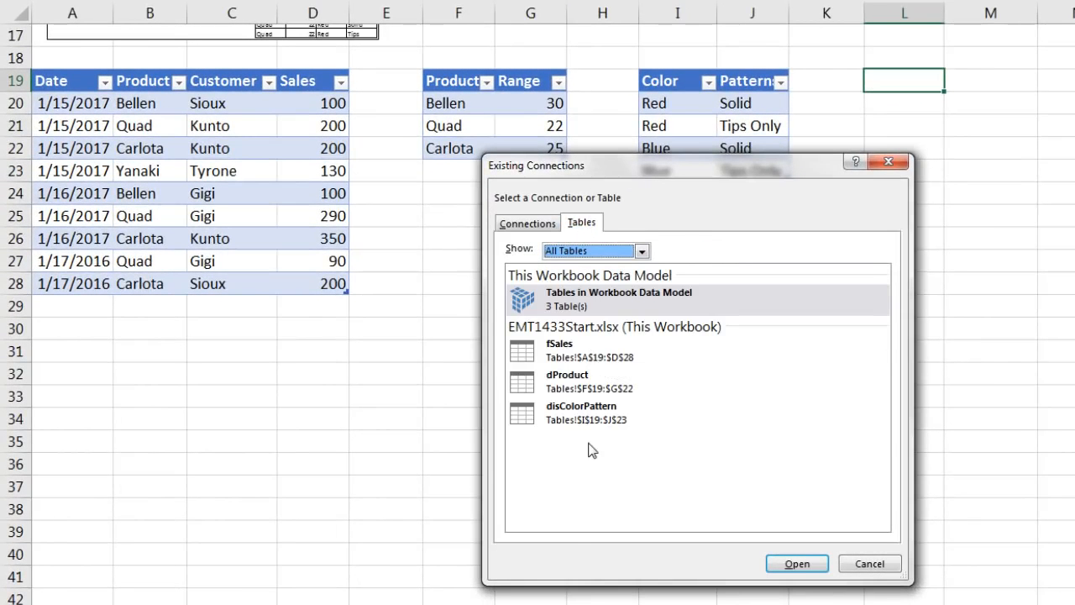
pyautogui.click(576, 360)
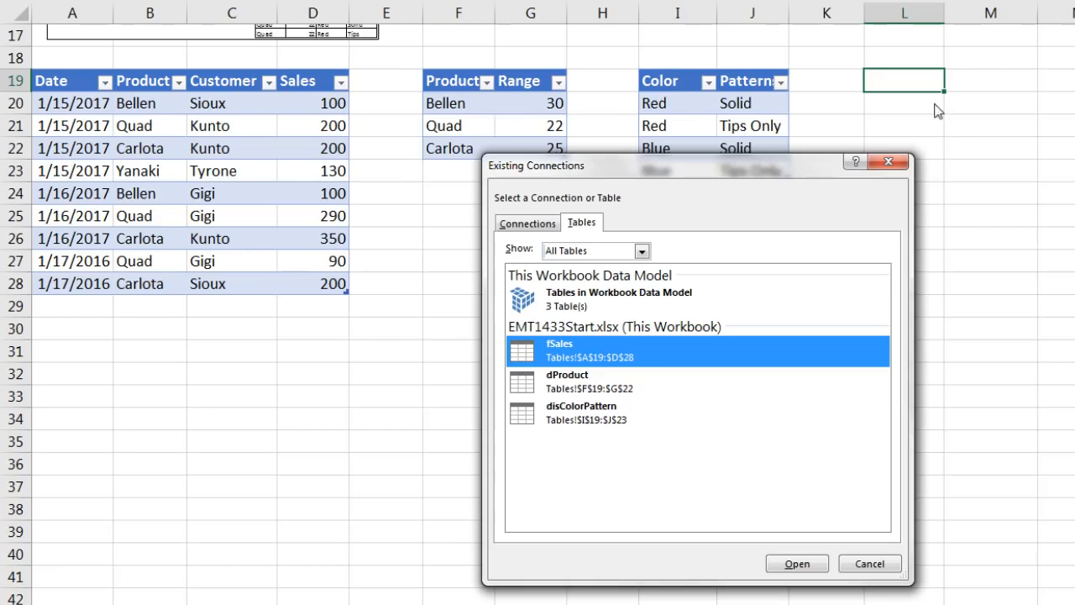
pyautogui.doubleClick(576, 345)
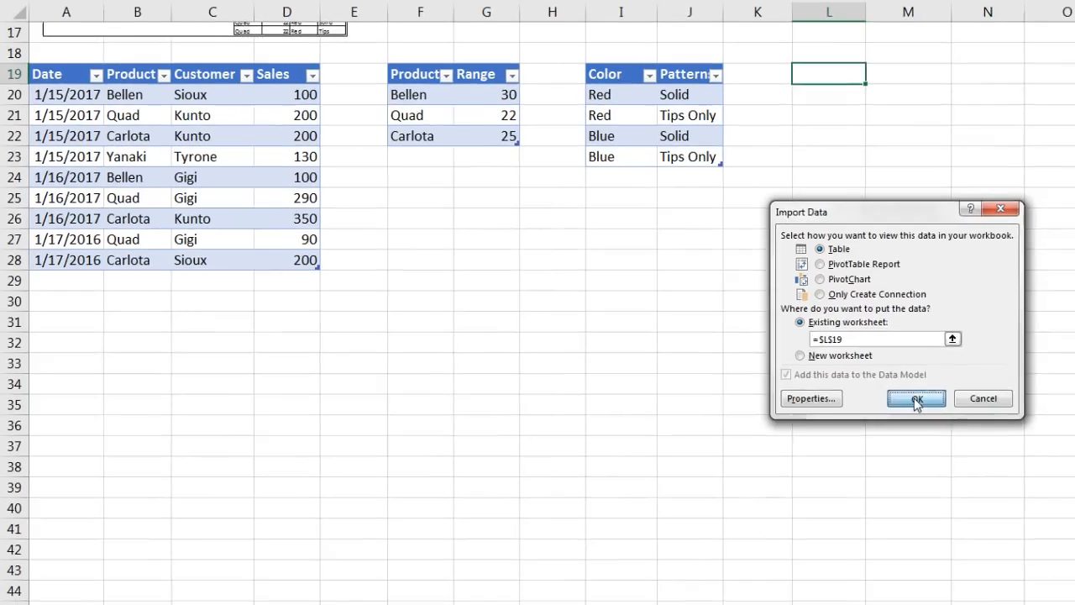
pyautogui.click(946, 410)
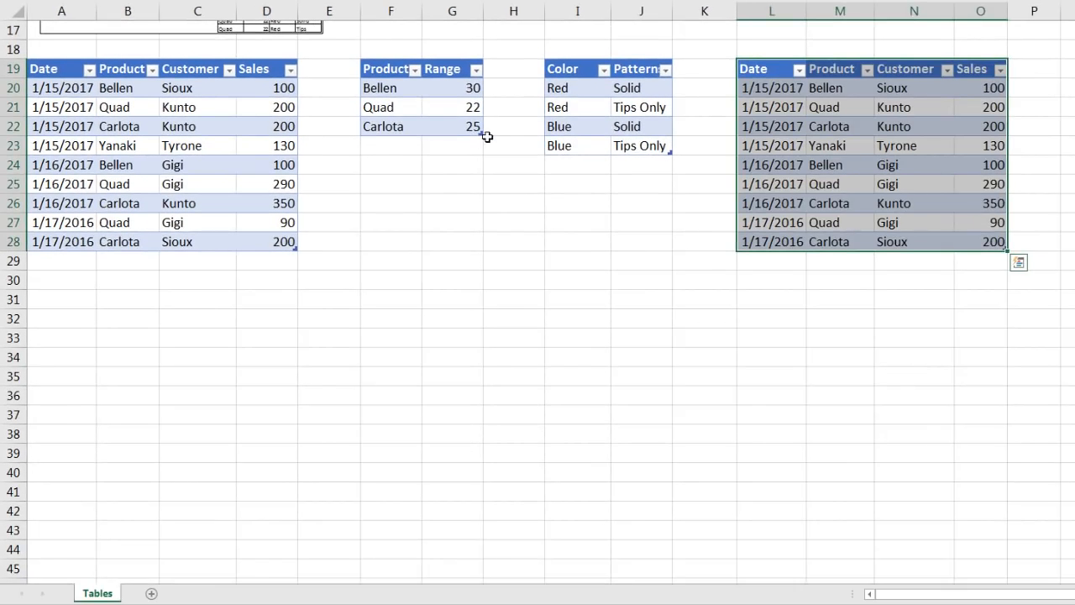
# Step: Compare the table commands offered for the imported table with those for the original fSales table
pyautogui.click(835, 128)
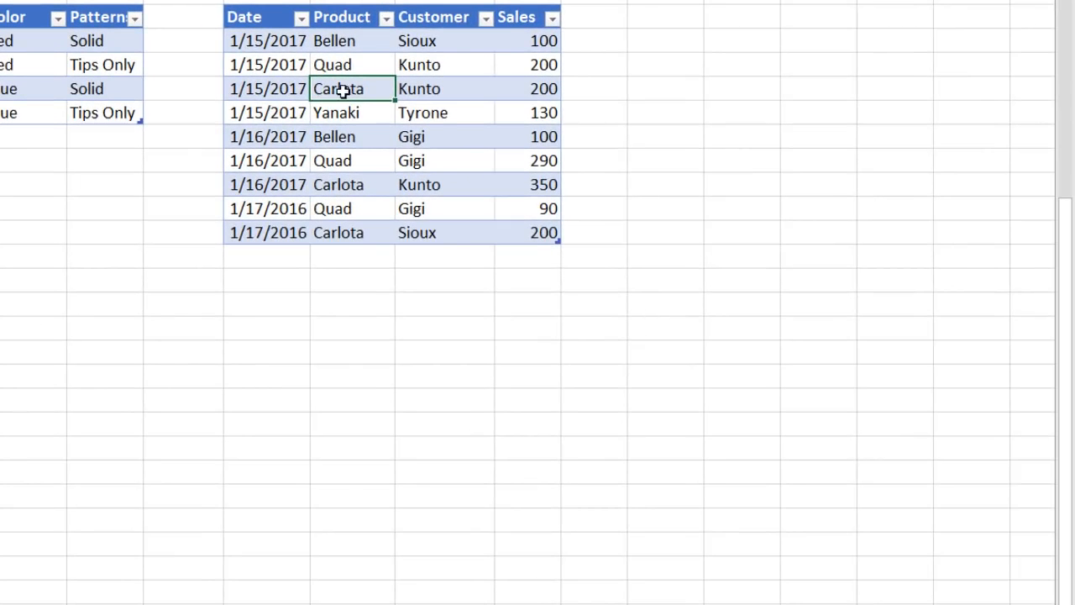
pyautogui.rightClick(344, 90)
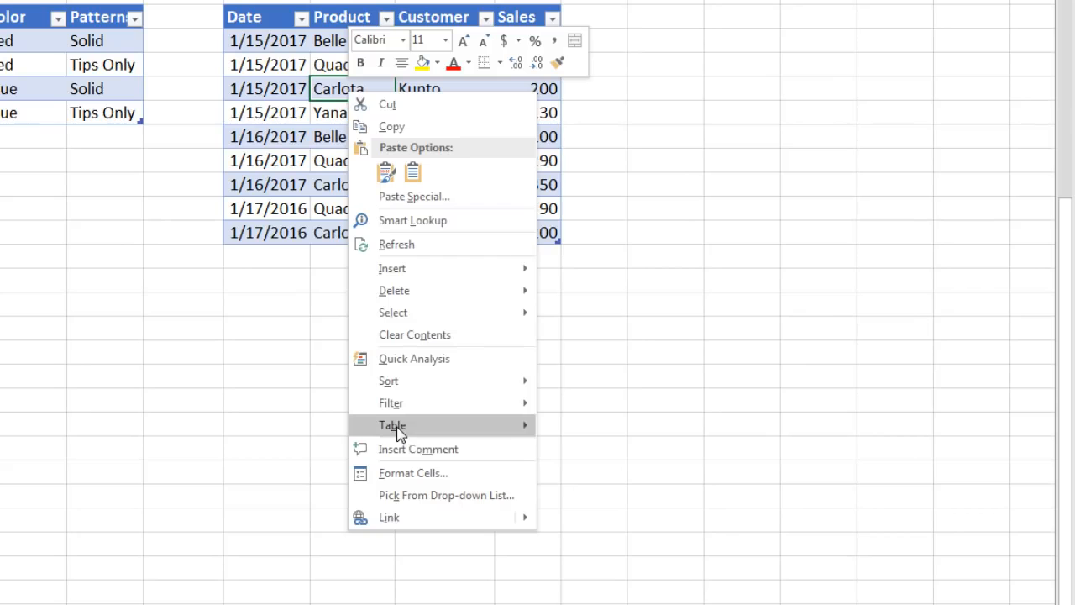
pyautogui.moveTo(398, 429)
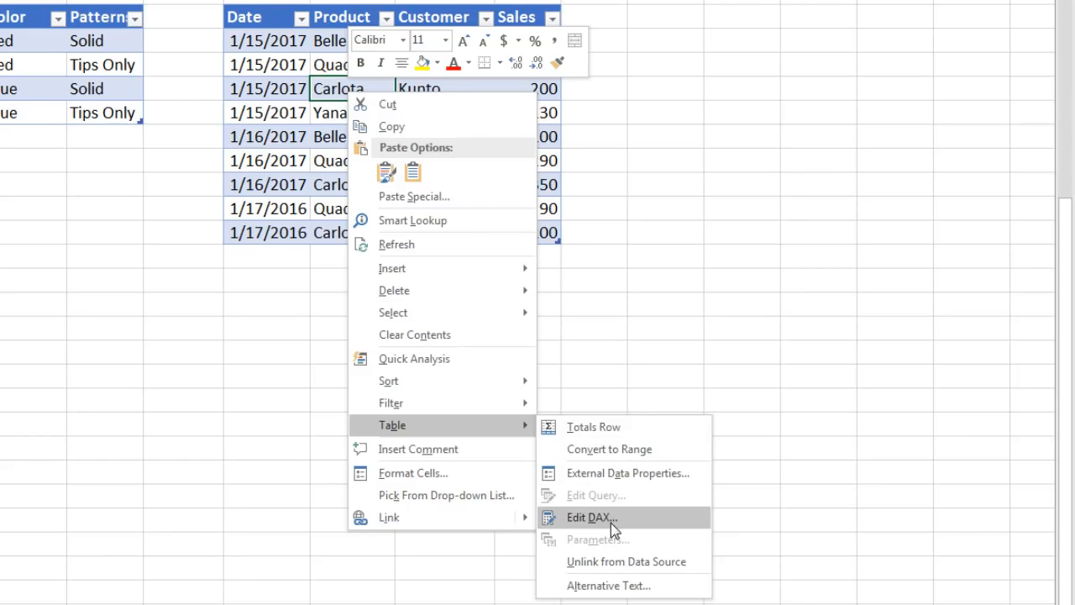
pyautogui.press('Escape')
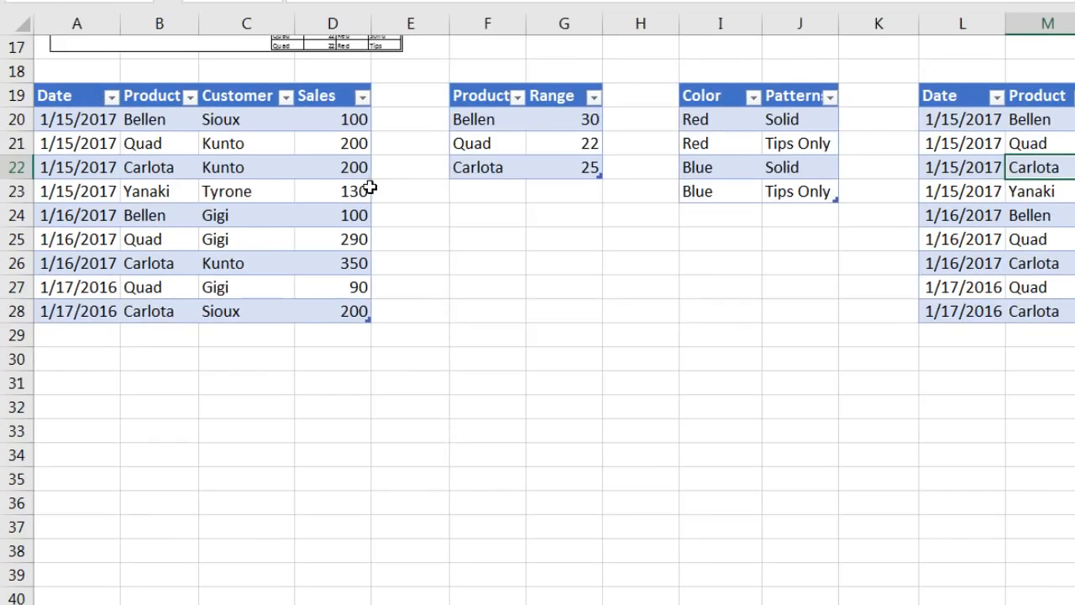
pyautogui.click(282, 167)
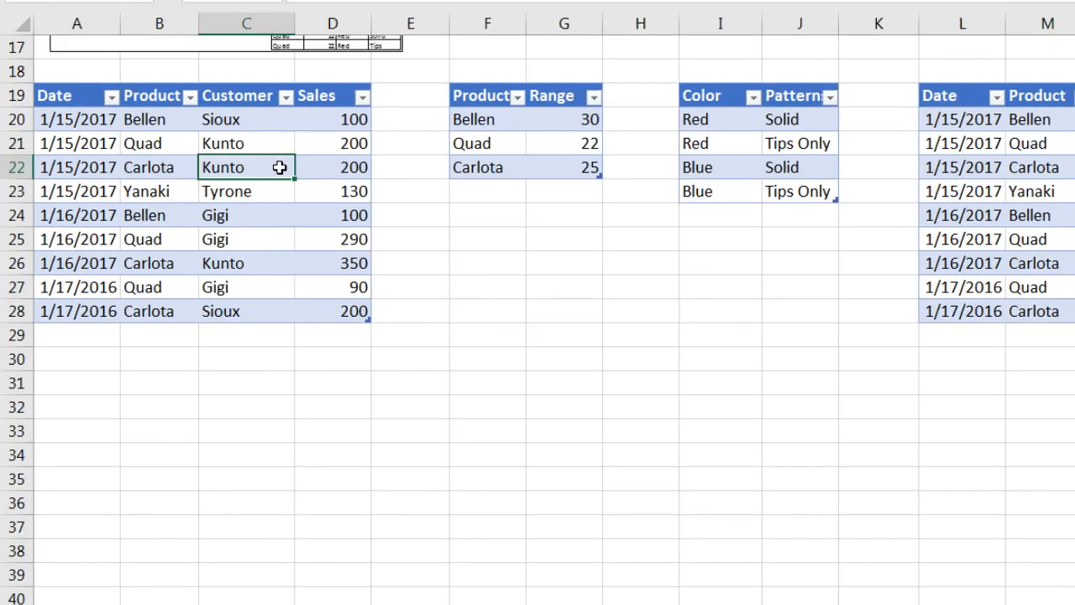
pyautogui.rightClick(279, 168)
pyautogui.moveTo(354, 502)
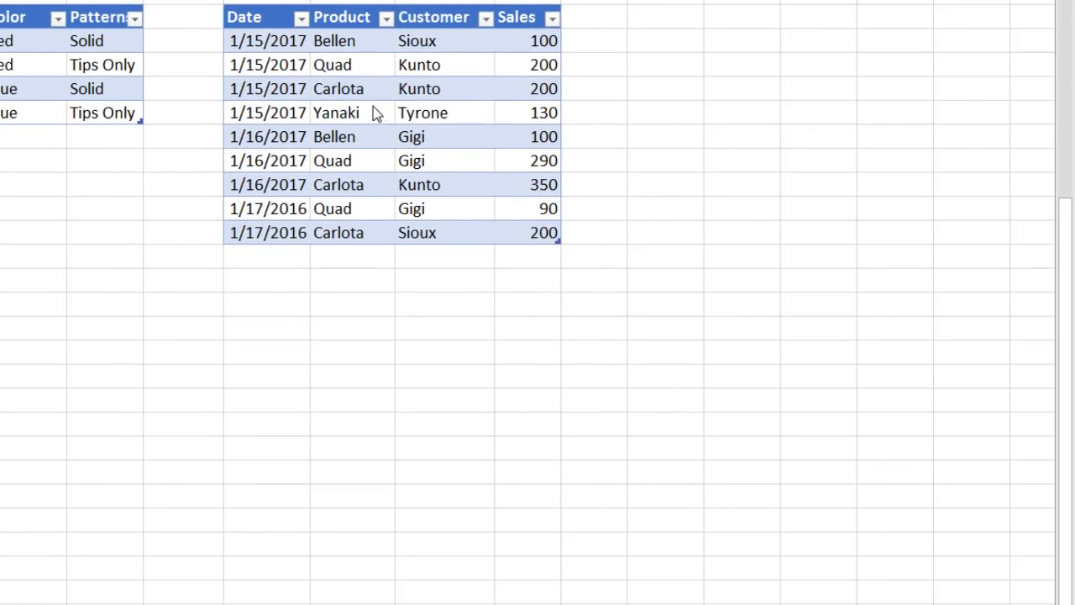
# Step: Open the imported table's DAX query for editing and set its command type to DAX
pyautogui.rightClick(368, 92)
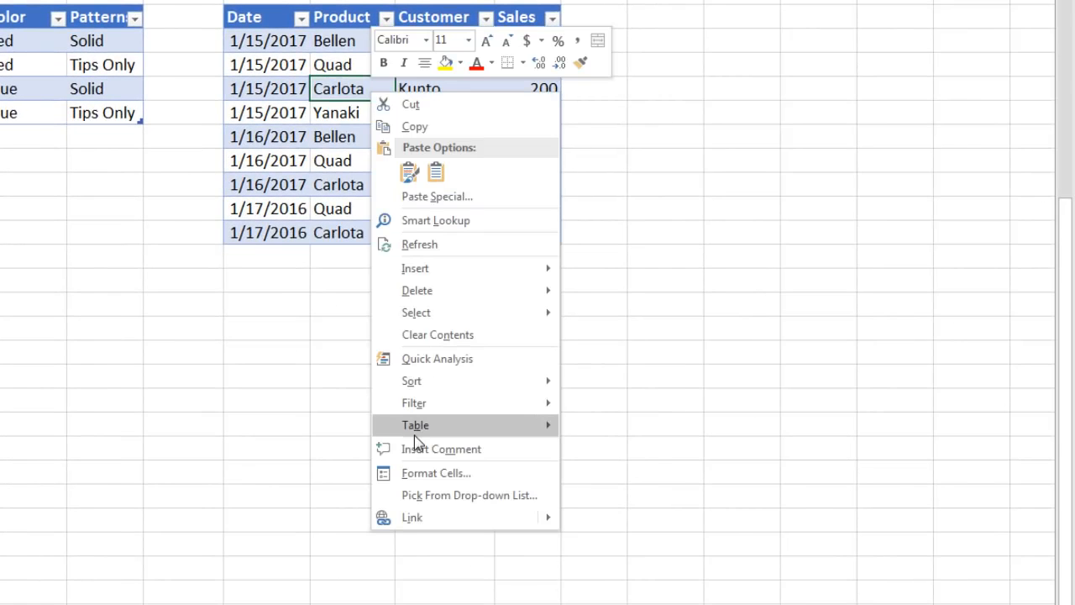
pyautogui.moveTo(415, 435)
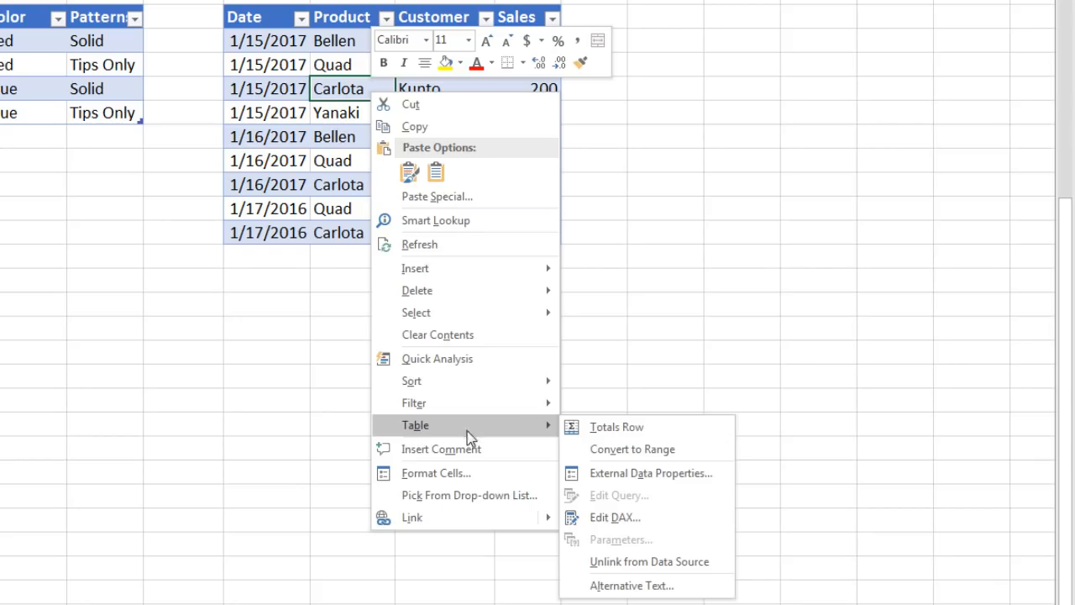
pyautogui.click(608, 518)
pyautogui.moveTo(363, 181); pyautogui.dragTo(414, 142)
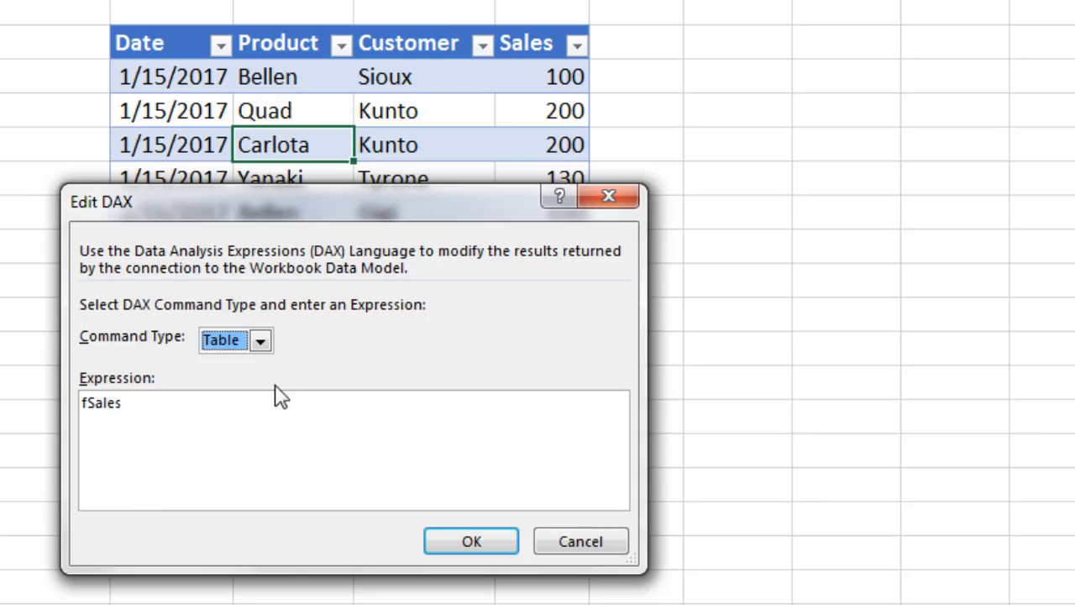
pyautogui.click(262, 340)
pyautogui.click(229, 380)
# Step: Replace the fSales expression with EVALUATE ALL(fSales) and apply the query to the imported table
pyautogui.doubleClick(134, 409)
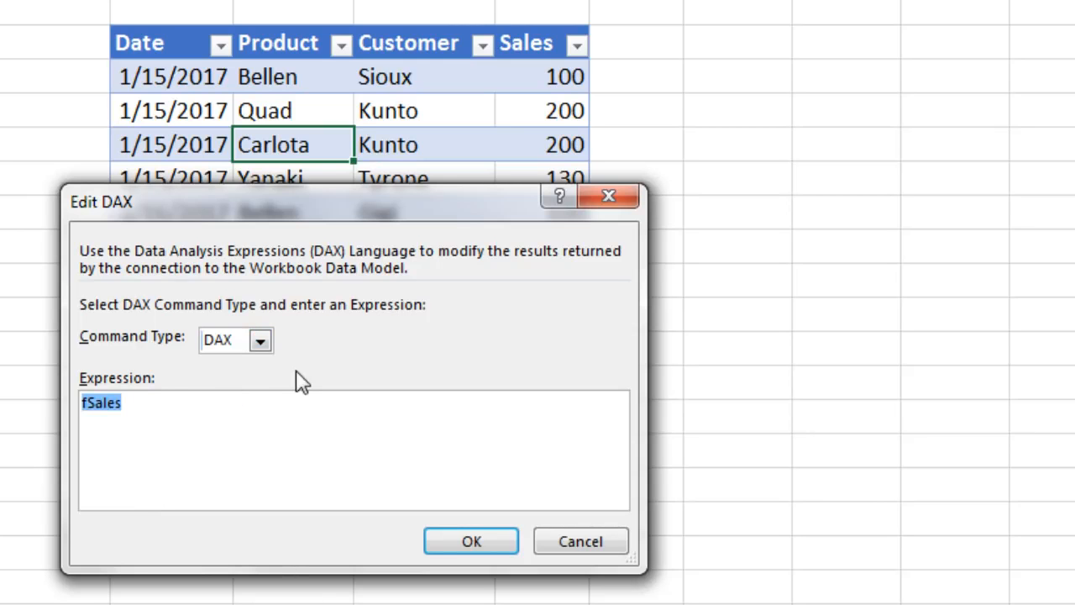
pyautogui.write('EVAL')
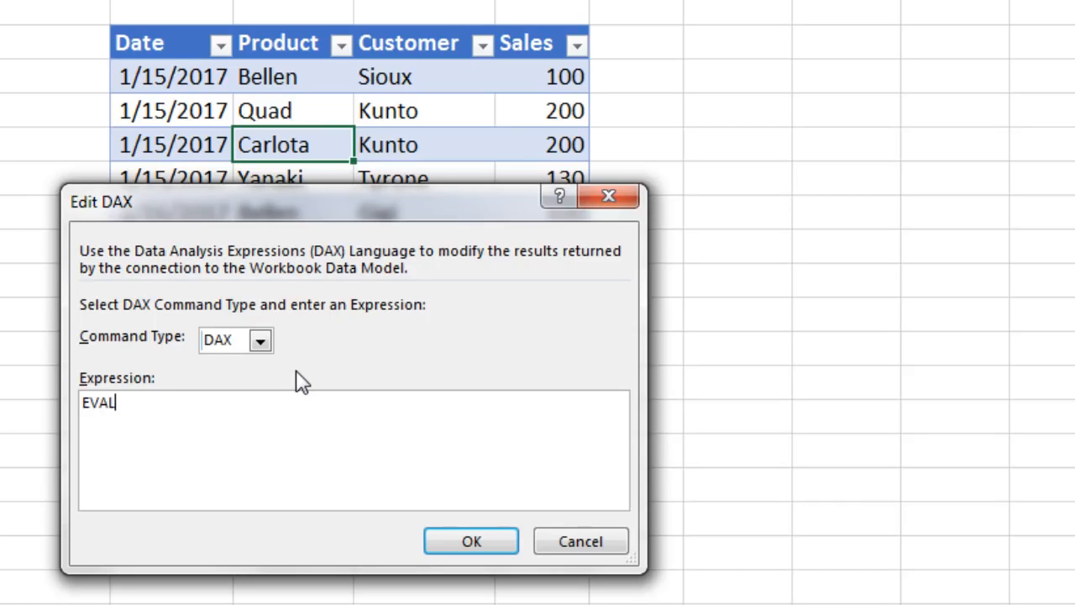
pyautogui.write('UATE')
pyautogui.write('ALL(')
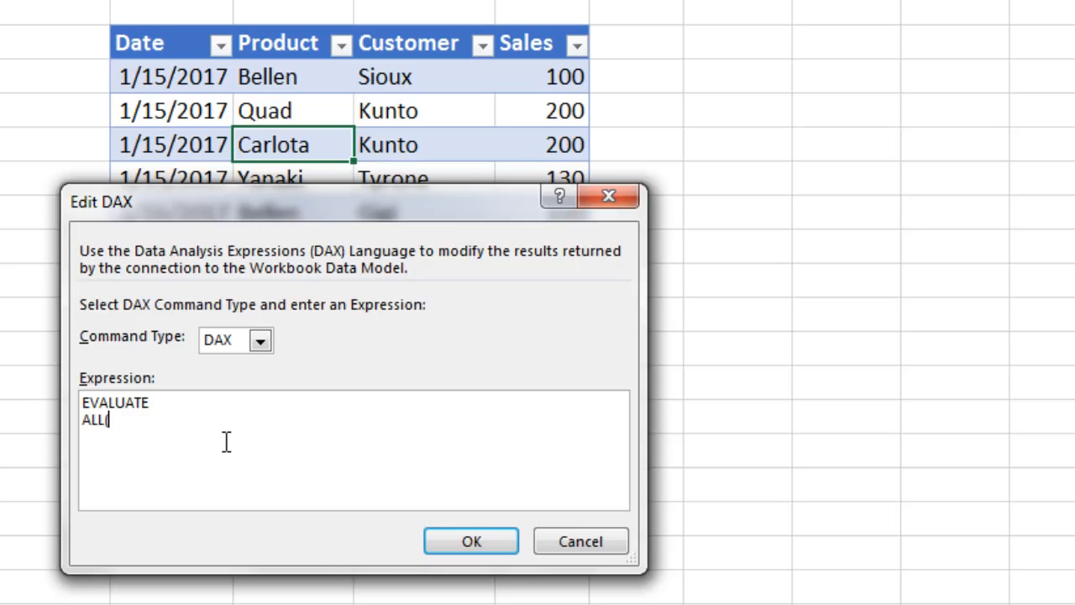
pyautogui.write('Sales')
pyautogui.click(488, 541)
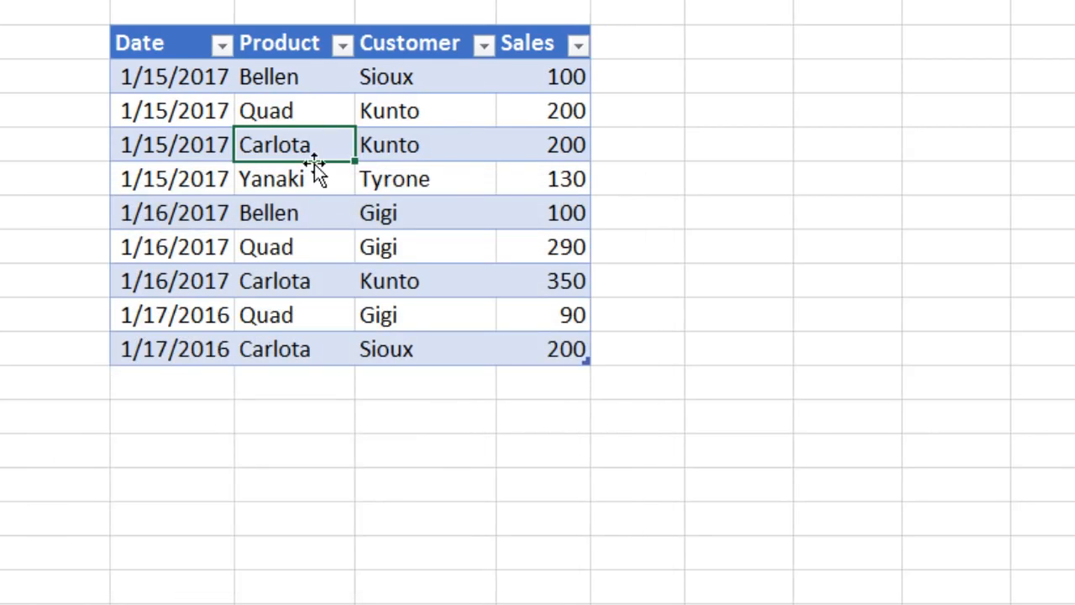
# Step: Edit the imported table's DAX query to return only the product column with ALL(fSales[Product]), and apply it
pyautogui.rightClick(298, 151)
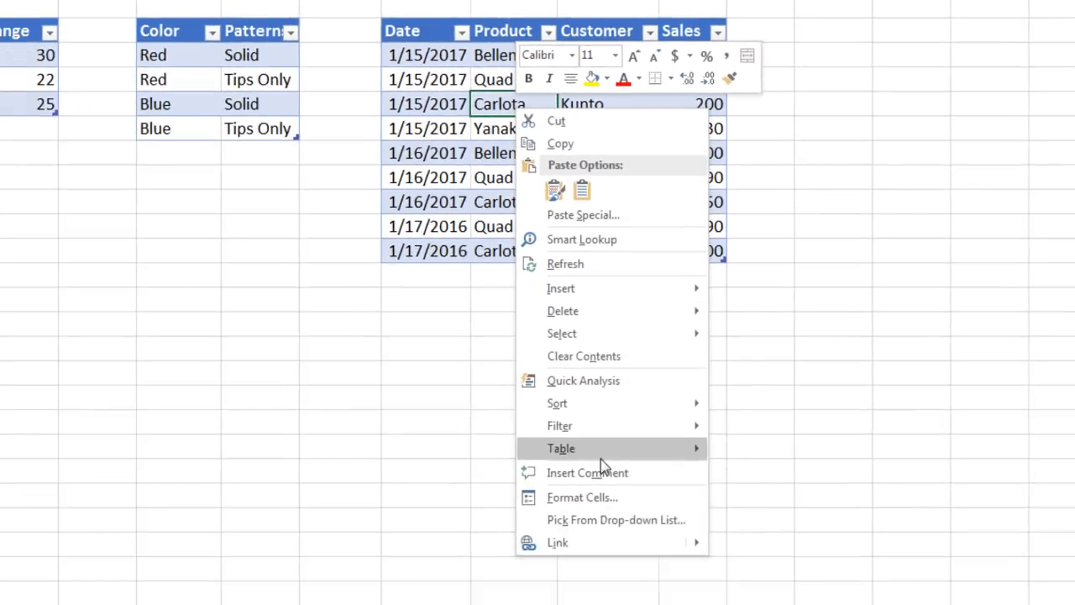
pyautogui.moveTo(663, 442)
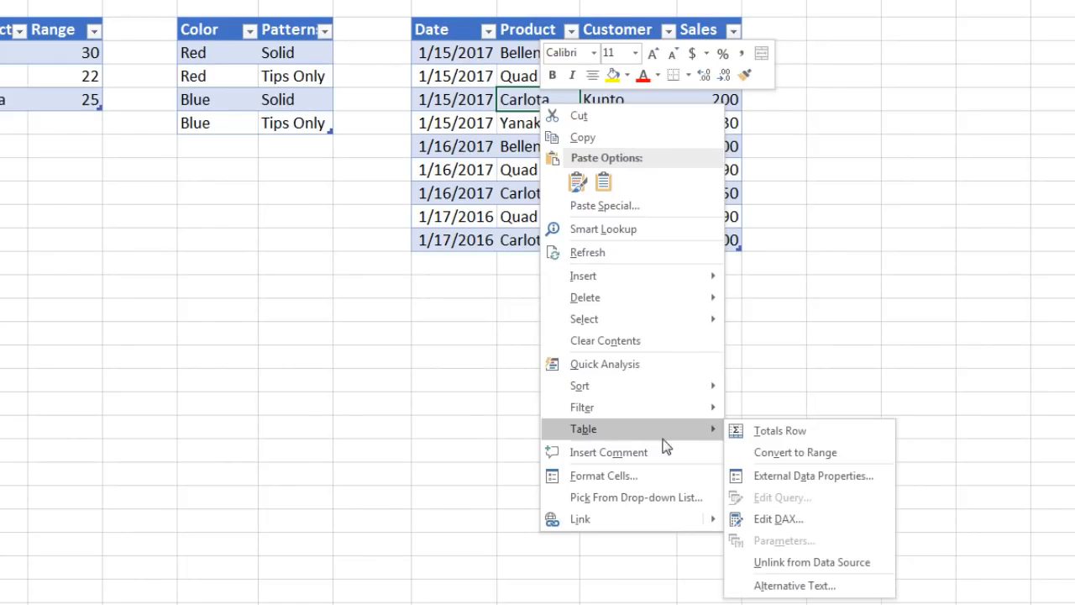
pyautogui.click(764, 519)
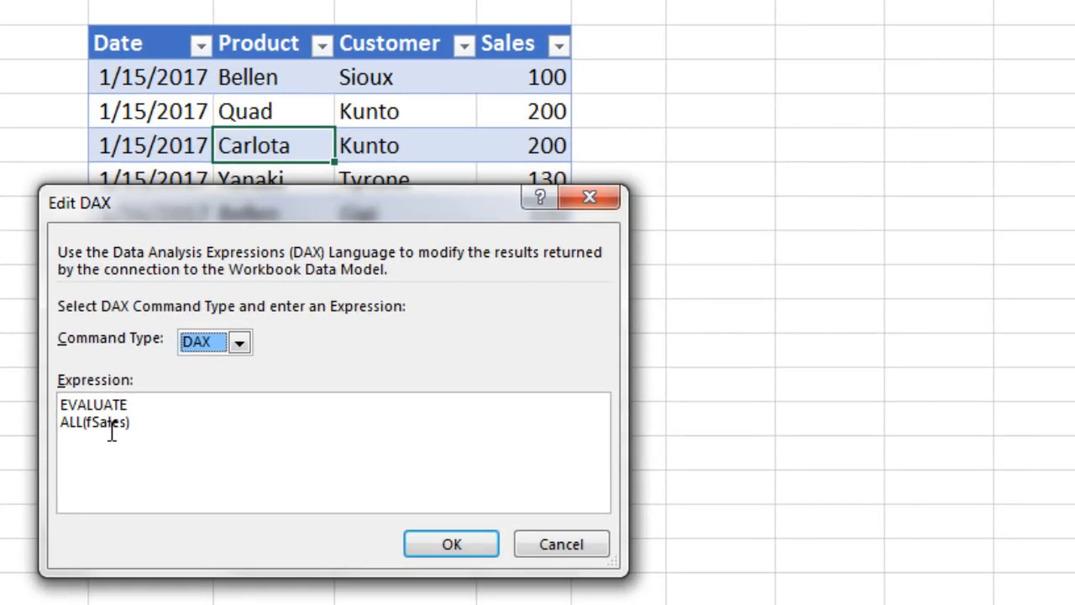
pyautogui.click(125, 427)
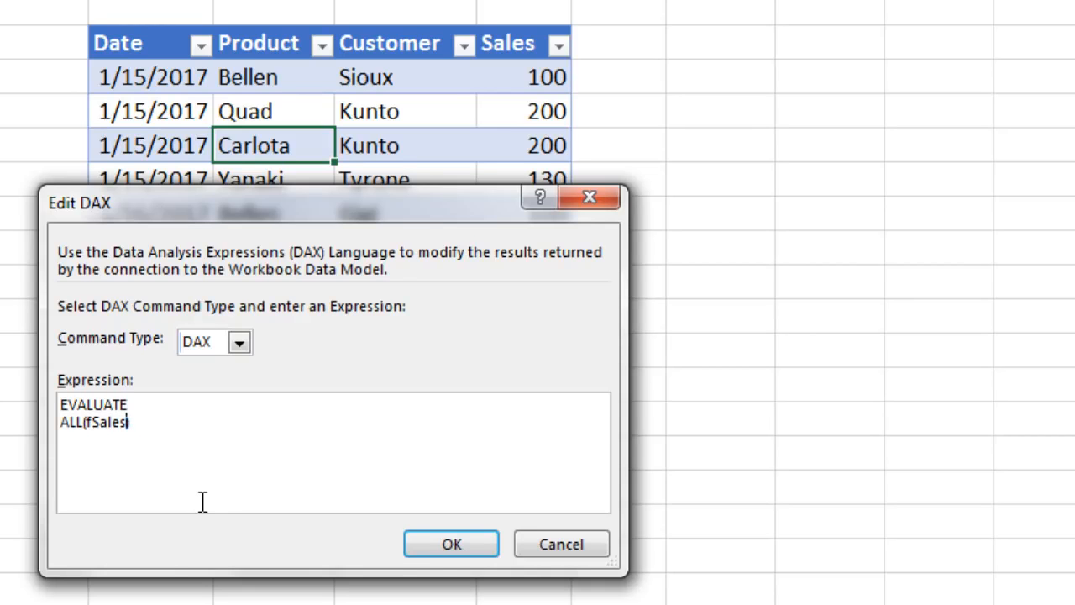
pyautogui.write('[Product]')
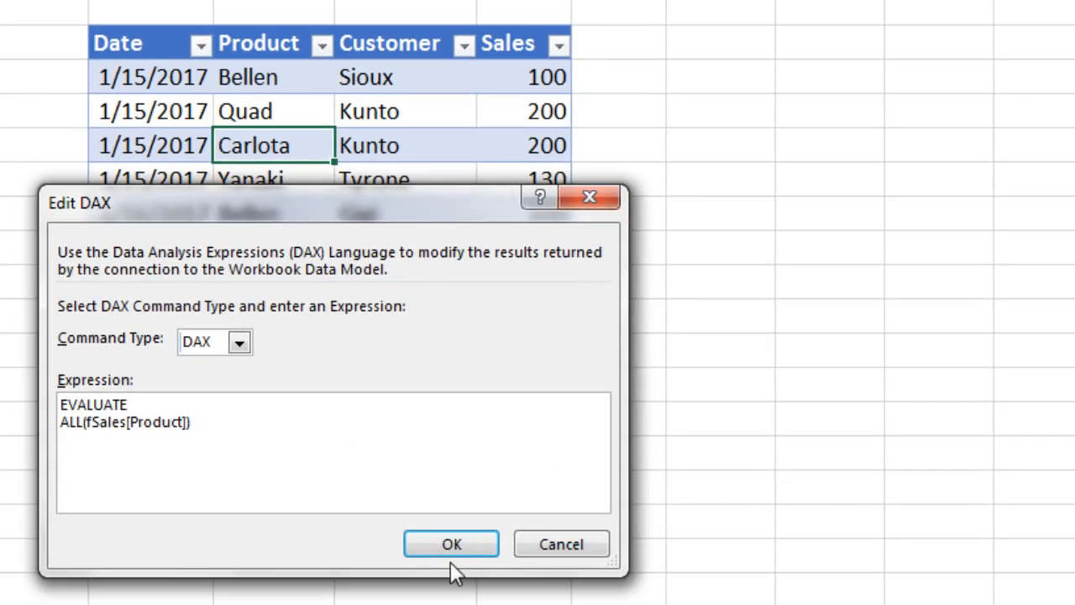
pyautogui.click(451, 545)
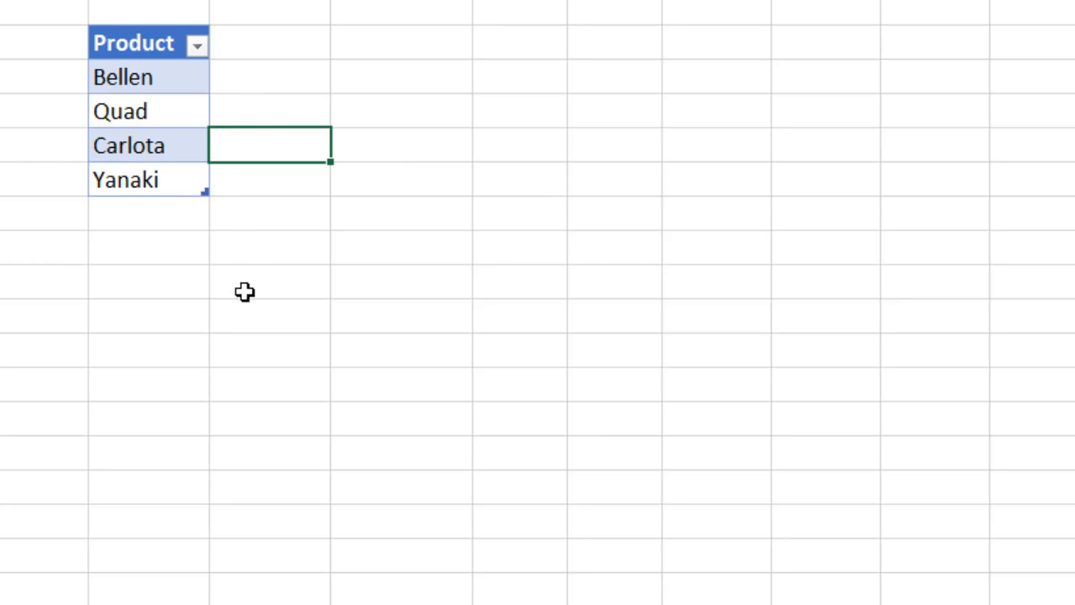
# Step: Extend the table's DAX query to ALL(fSales[Product],FSales[Customer]), apply it, and review the Quad–Kunto and Carlota–Kunto combinations
pyautogui.rightClick(391, 86)
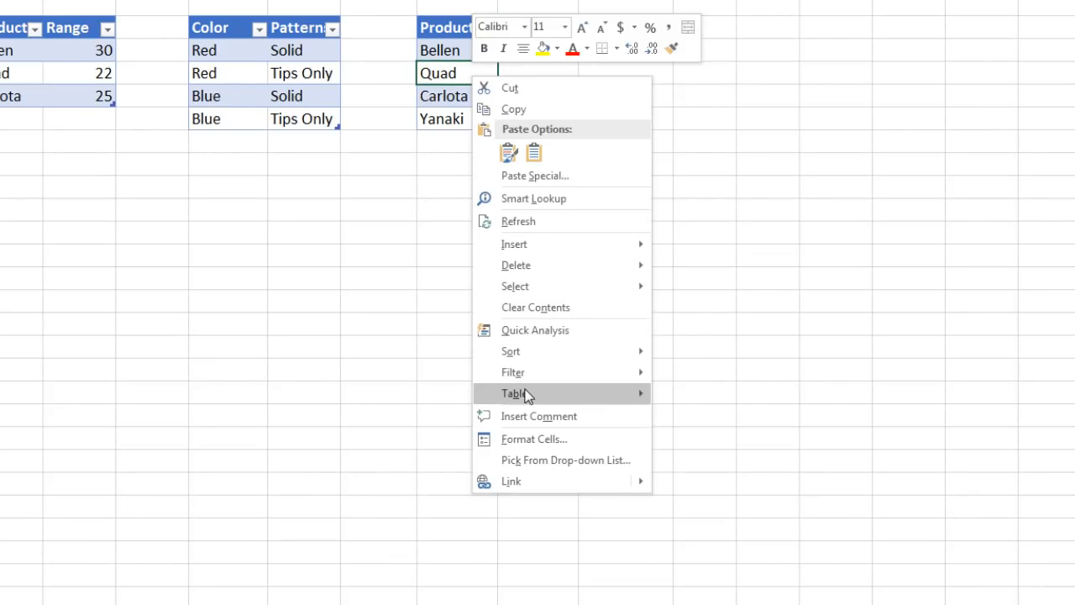
pyautogui.moveTo(526, 395)
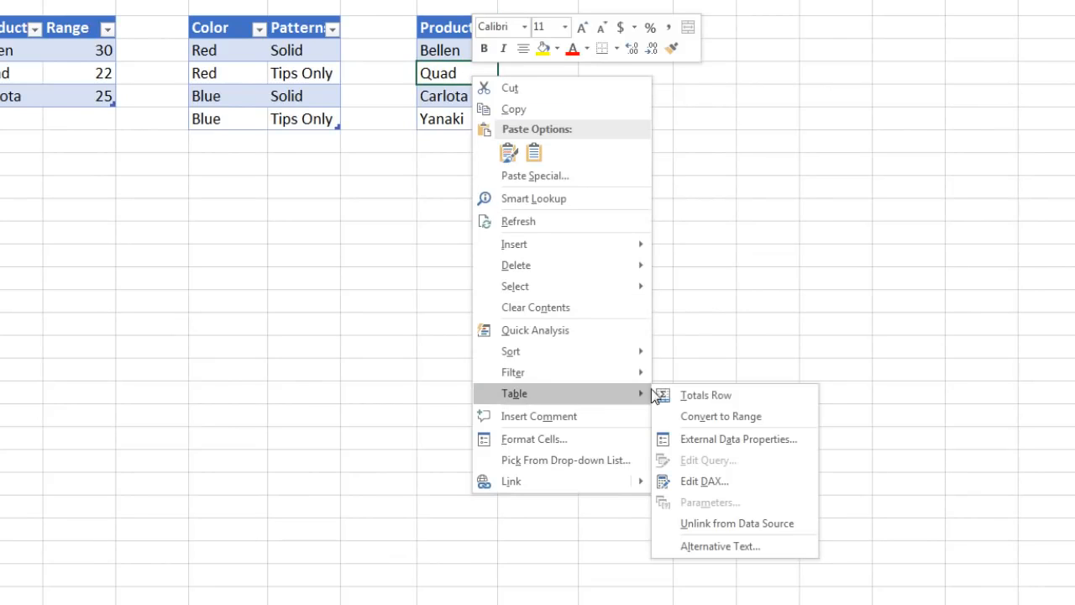
pyautogui.click(702, 481)
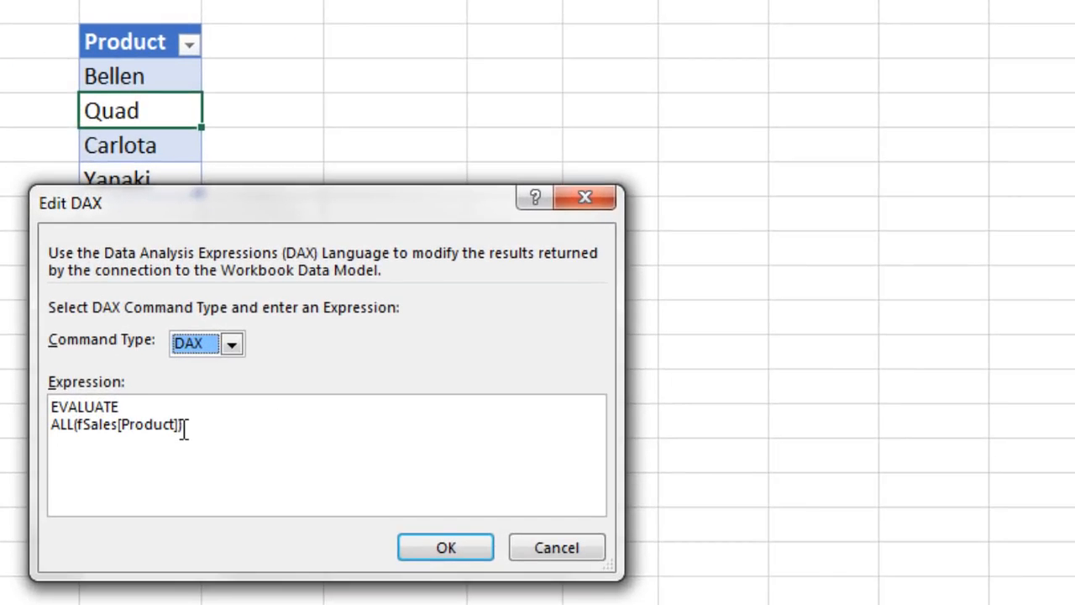
pyautogui.click(184, 428)
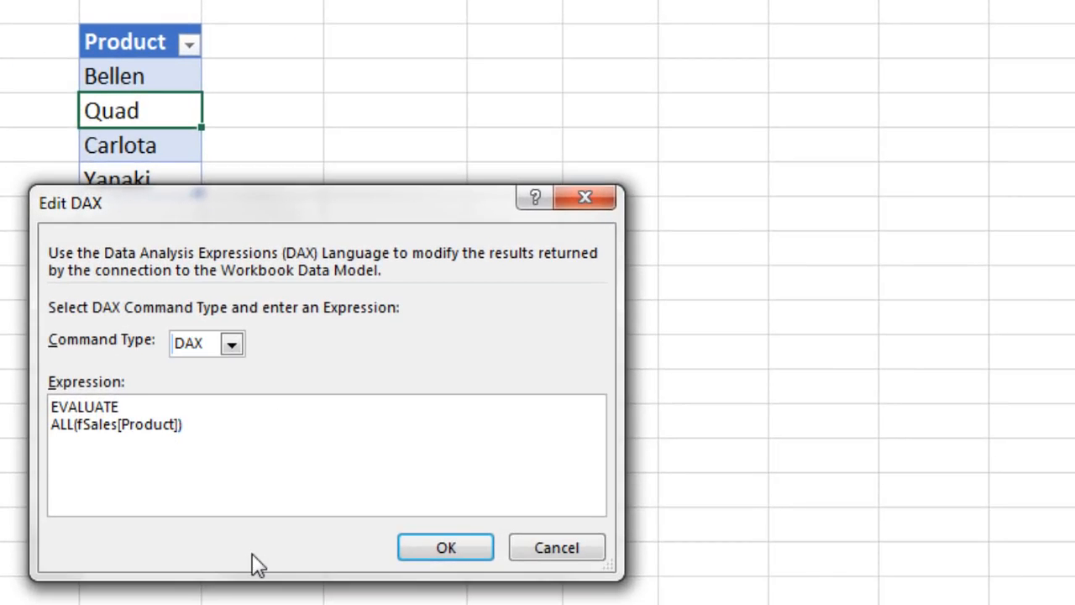
pyautogui.write(',FSales[Customer')
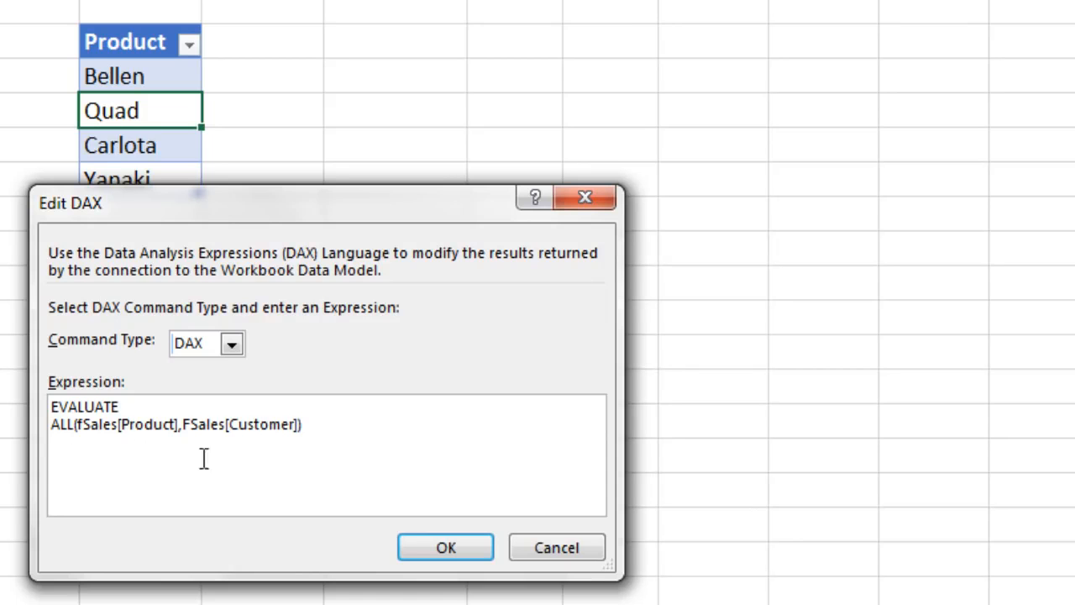
pyautogui.click(458, 559)
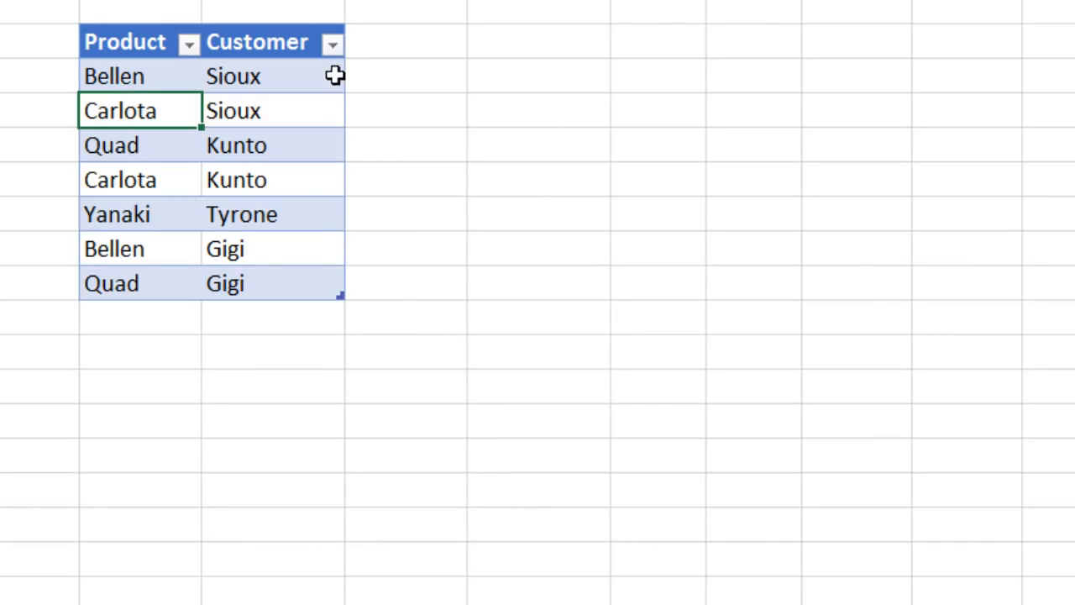
pyautogui.click(112, 153)
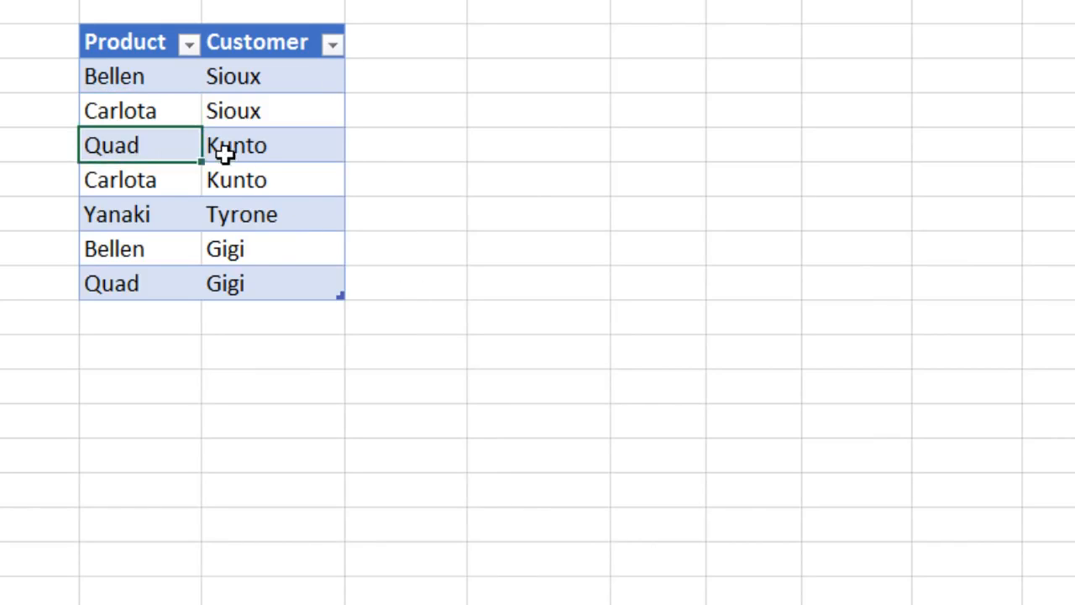
pyautogui.keyDown('shift'); pyautogui.click(225, 152); pyautogui.keyUp('shift')
pyautogui.moveTo(143, 180); pyautogui.dragTo(236, 180)
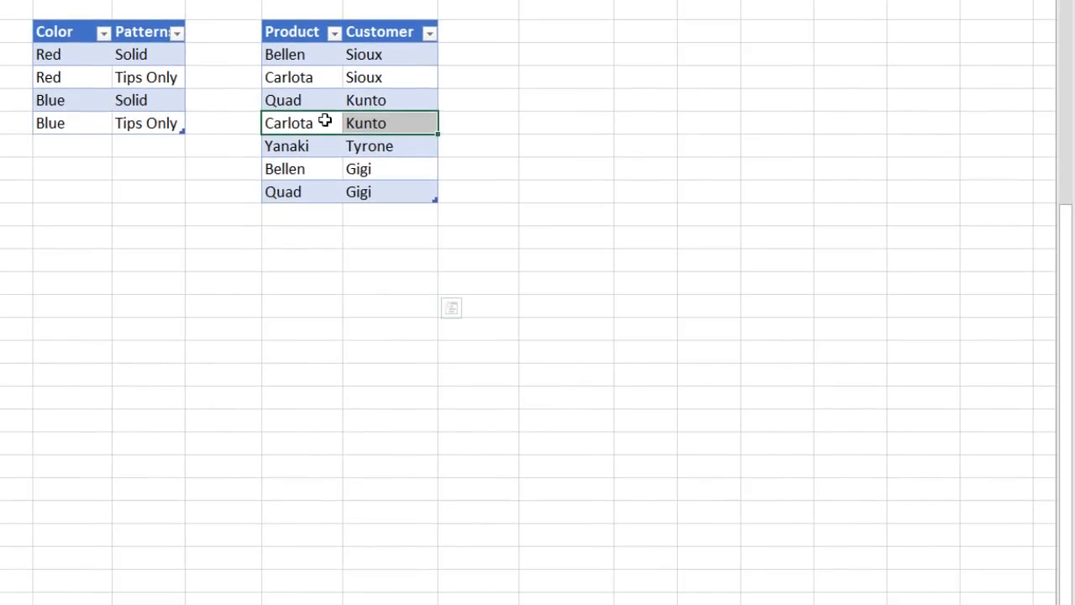
# Step: Change the table's DAX query to ALL(dProduct[Product]), apply it, and inspect the first and last rows of the returned product list
pyautogui.rightClick(929, 179)
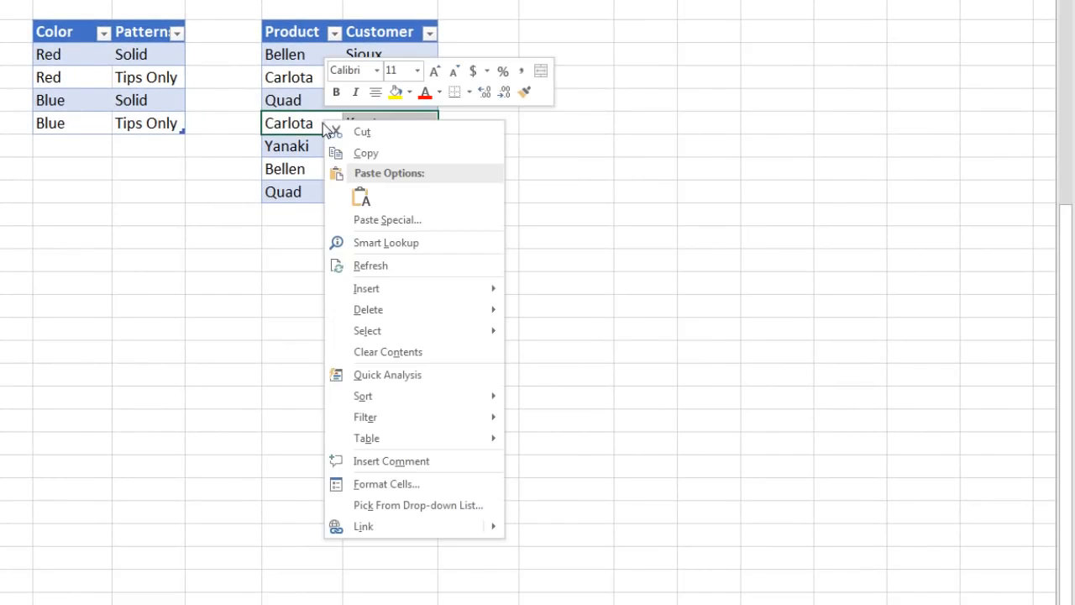
pyautogui.moveTo(485, 440)
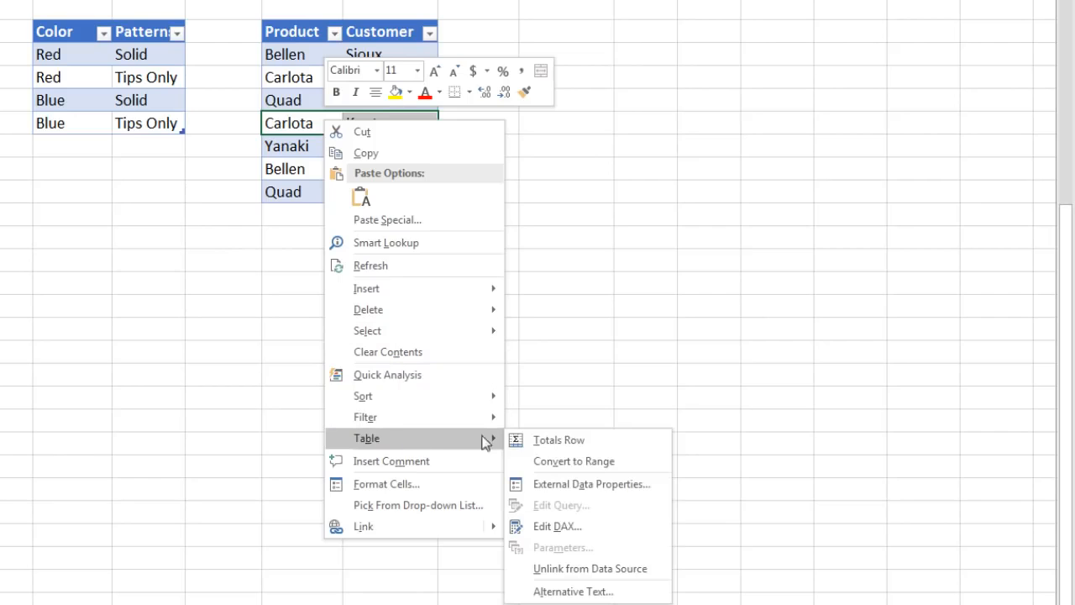
pyautogui.click(557, 526)
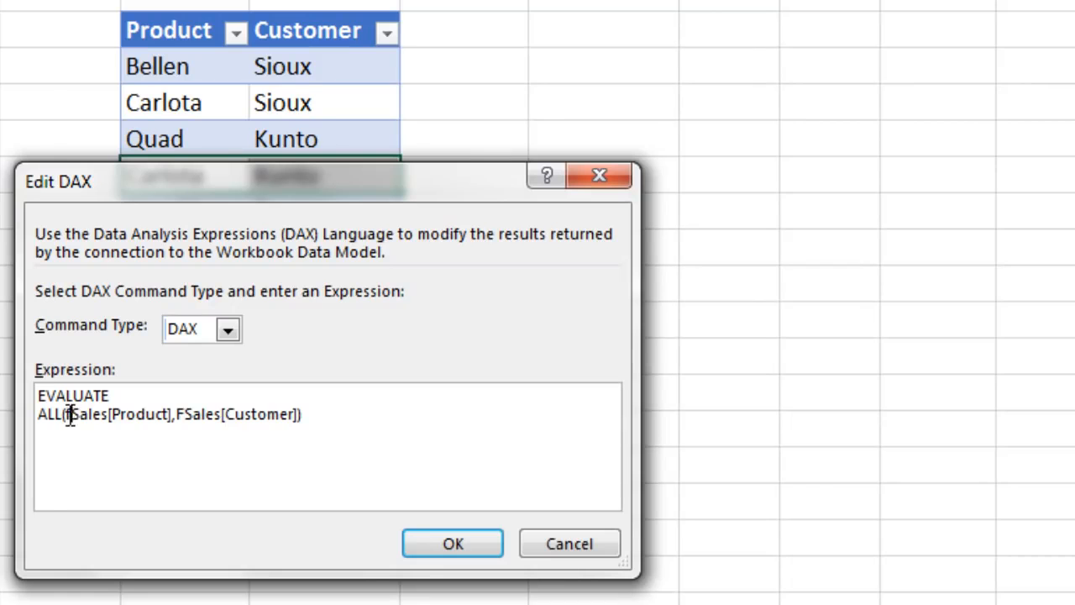
pyautogui.moveTo(71, 413); pyautogui.dragTo(456, 462)
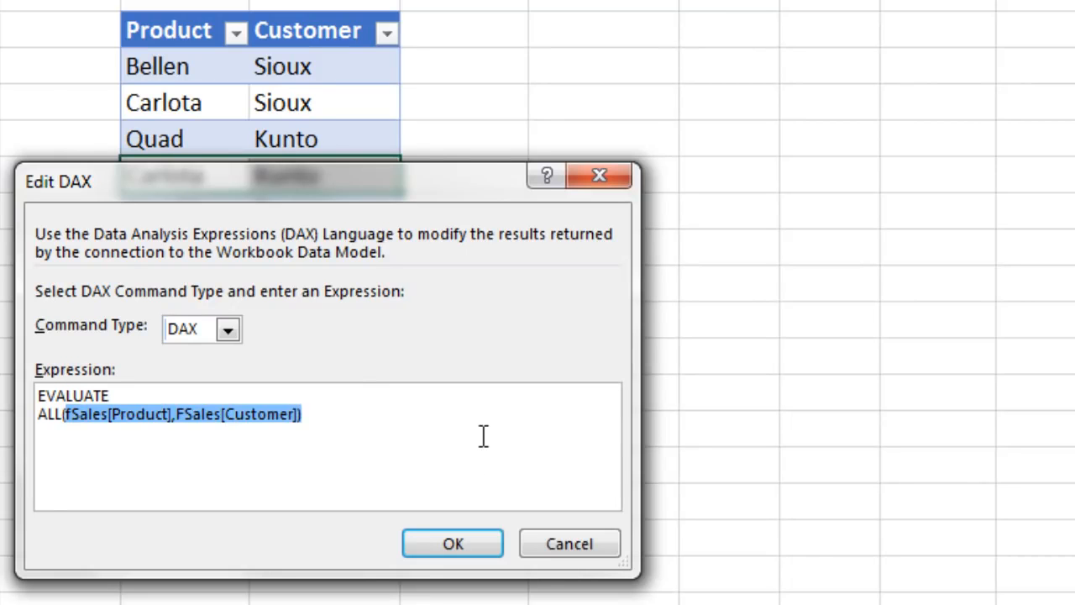
pyautogui.write('d')
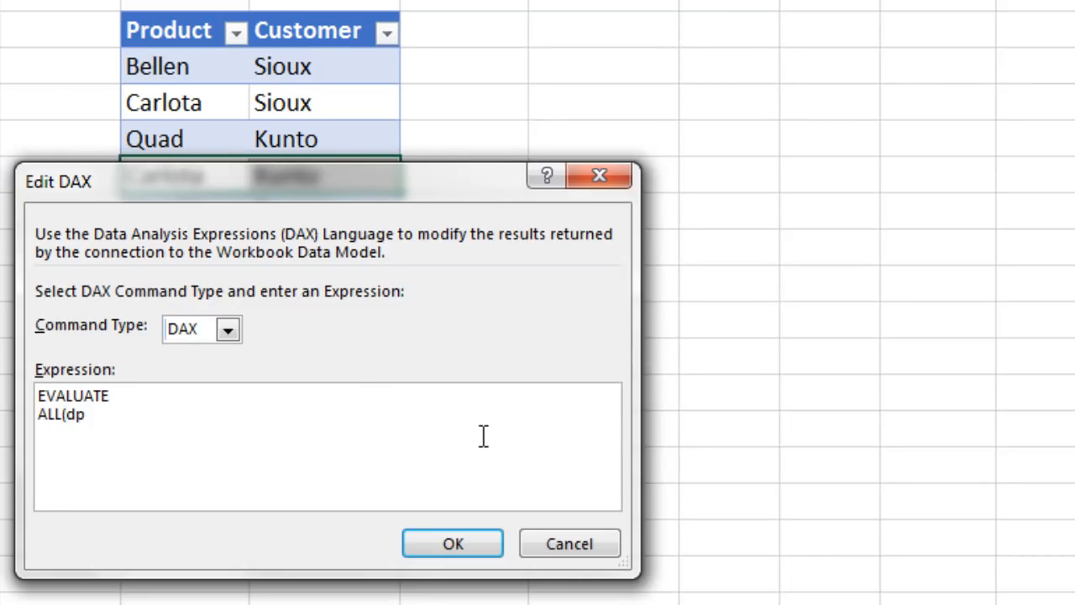
pyautogui.write('Product[Product')
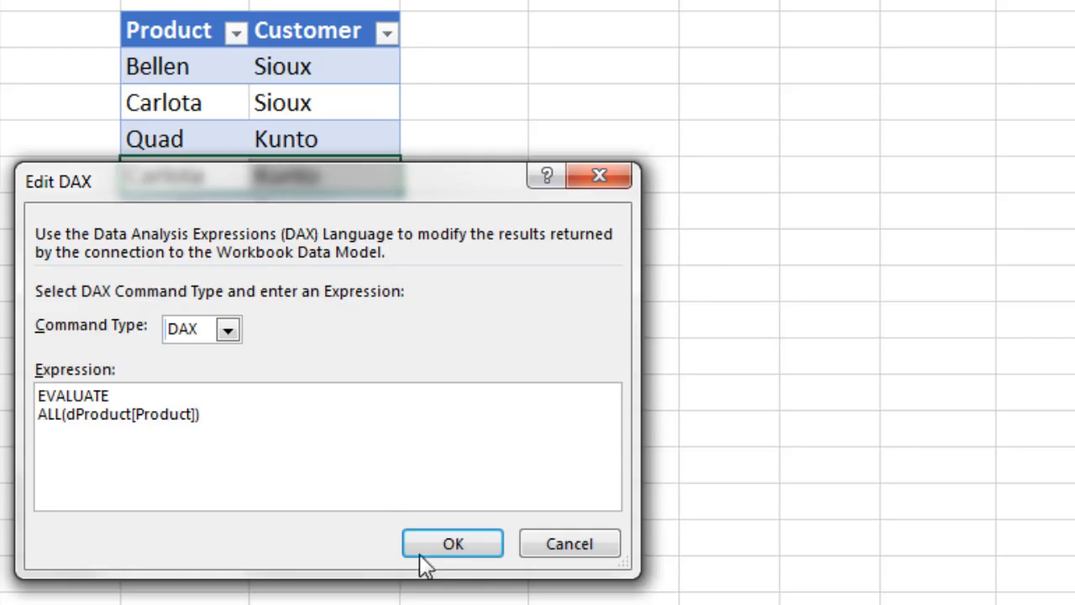
pyautogui.click(450, 543)
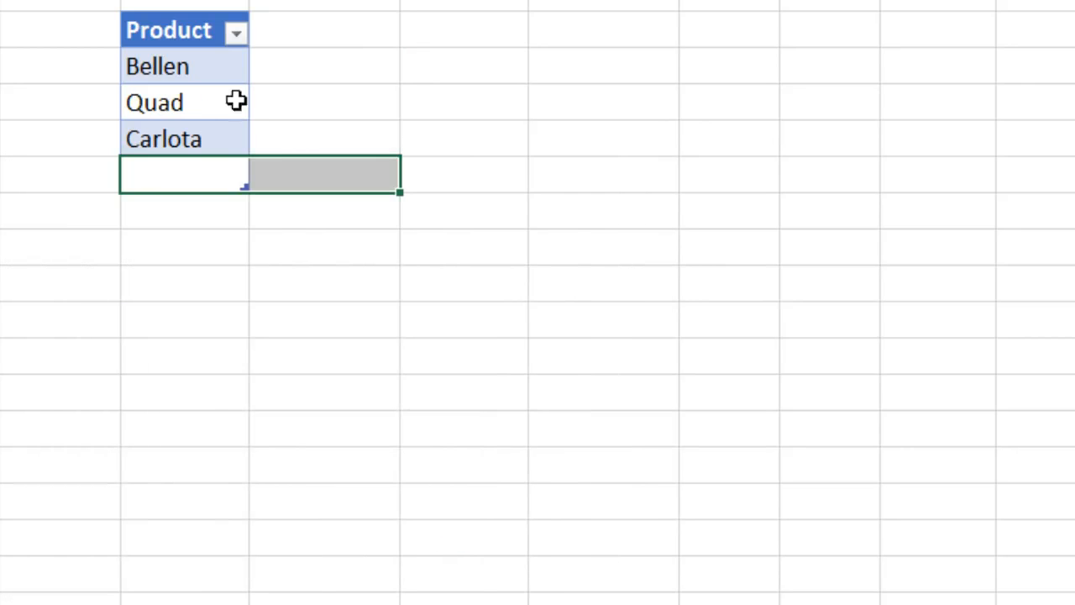
pyautogui.click(227, 75)
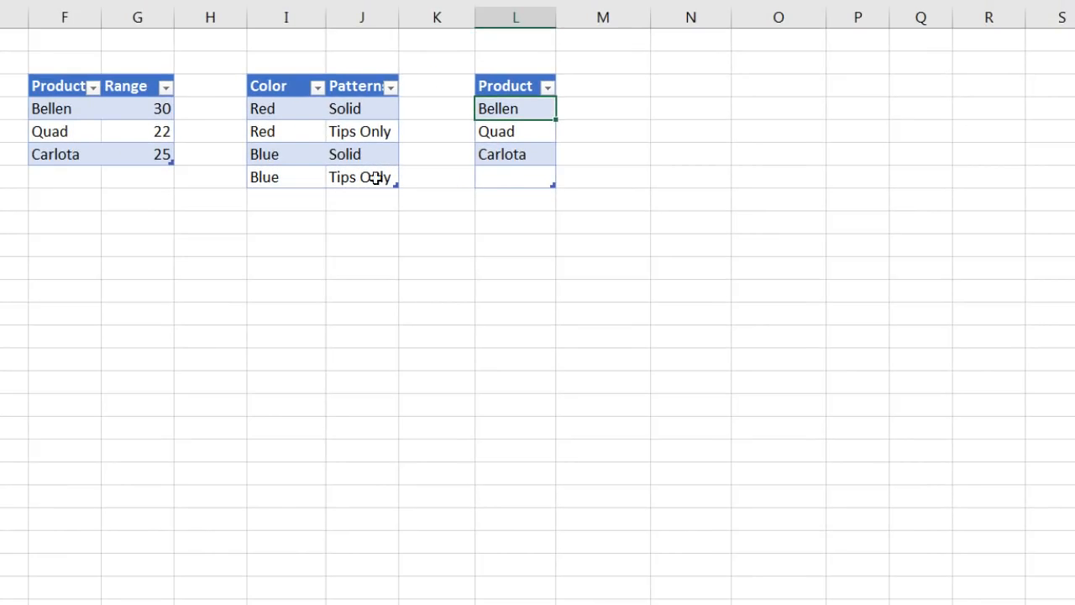
pyautogui.click(505, 173)
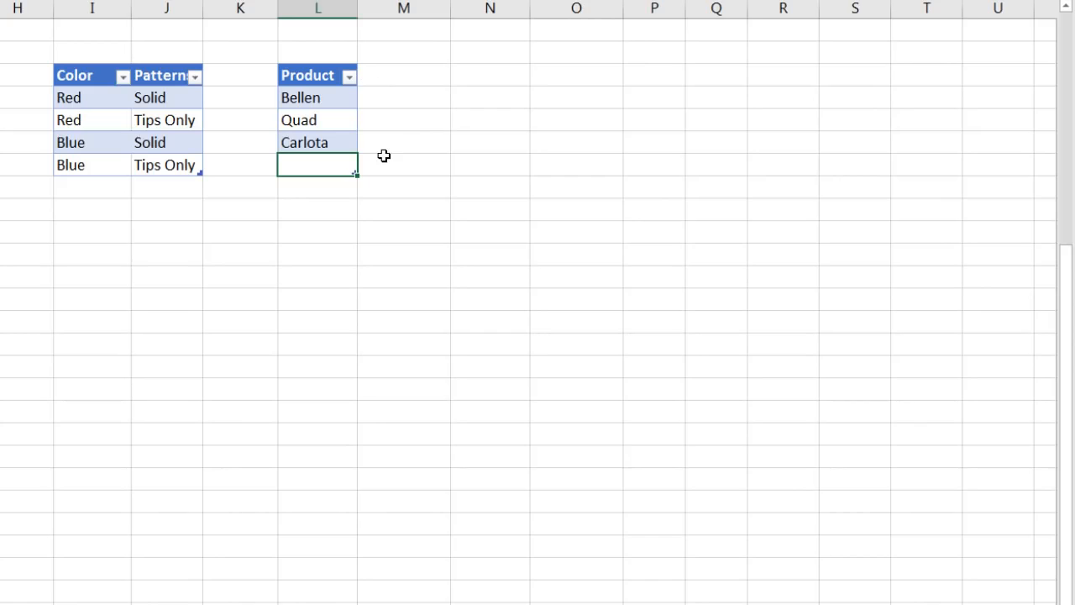
# Step: Reopen the Product table's DAX query and start wrapping ALL(dProduct[Product]) in the ADDCOLUMNS function
pyautogui.rightClick(314, 100)
pyautogui.moveTo(367, 415)
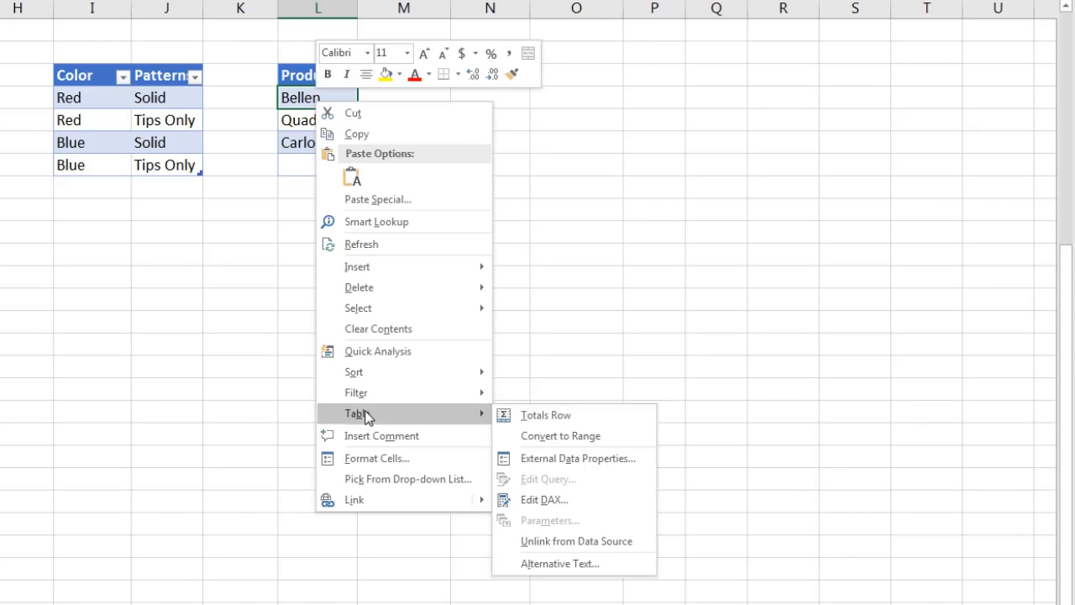
pyautogui.click(529, 499)
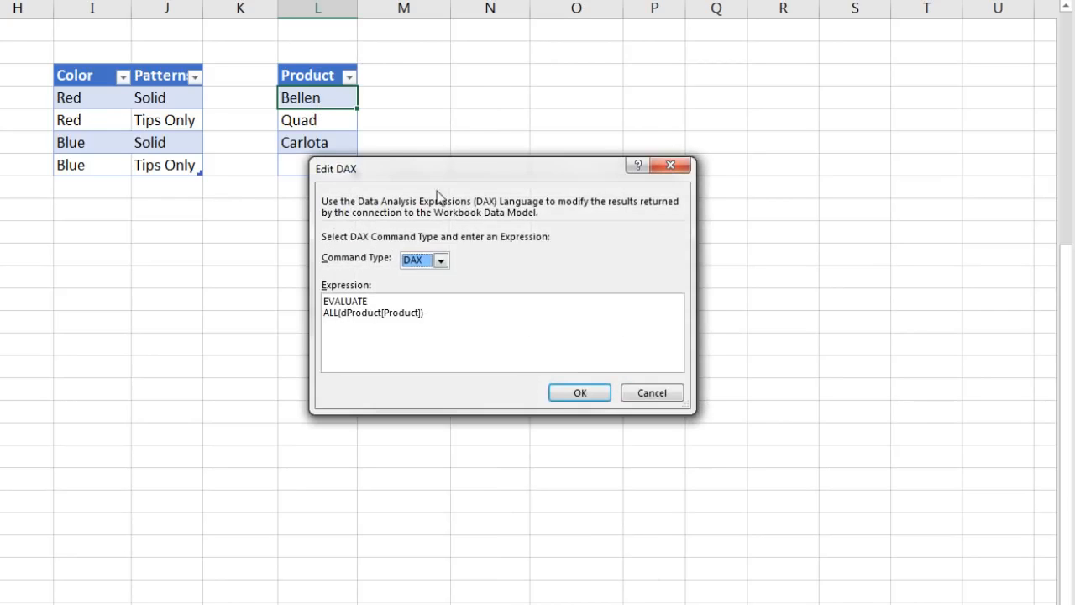
pyautogui.moveTo(438, 166); pyautogui.dragTo(333, 186)
pyautogui.click(100, 383)
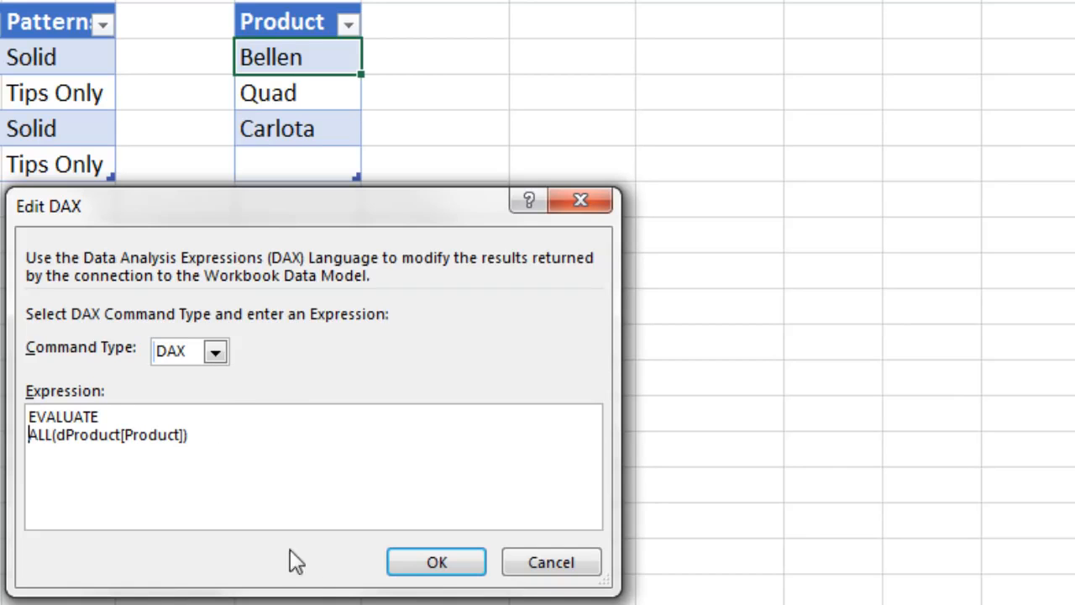
pyautogui.write('A')
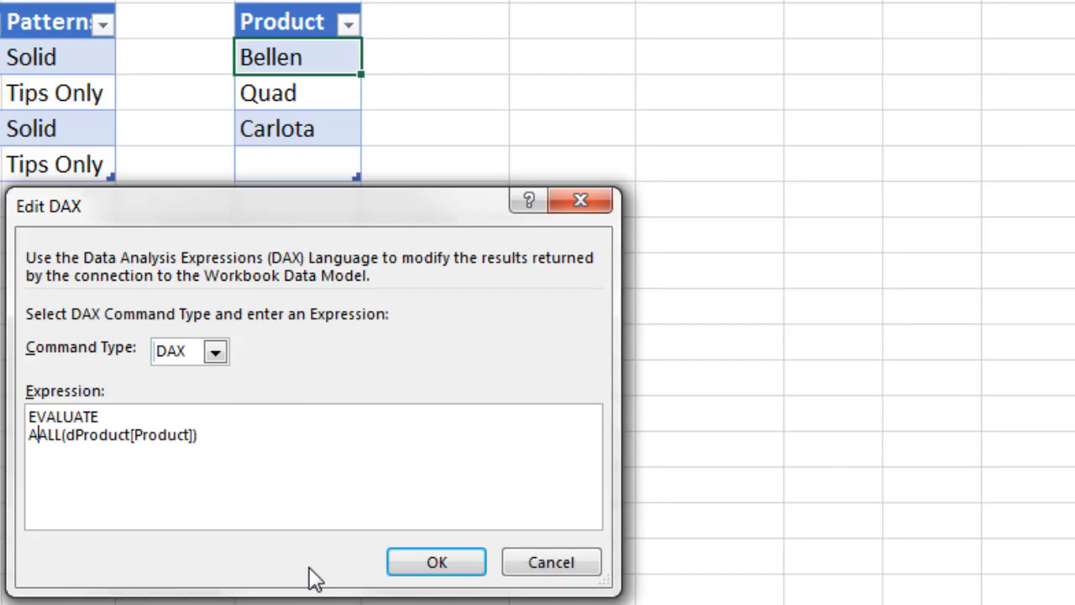
pyautogui.write('DDCOLUM')
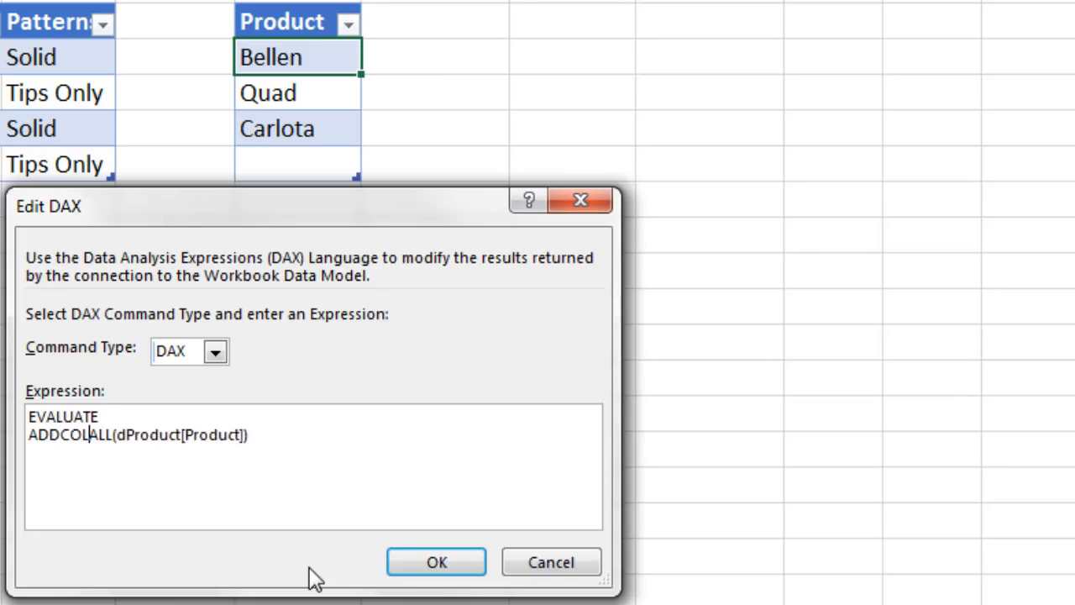
pyautogui.write('NS(')
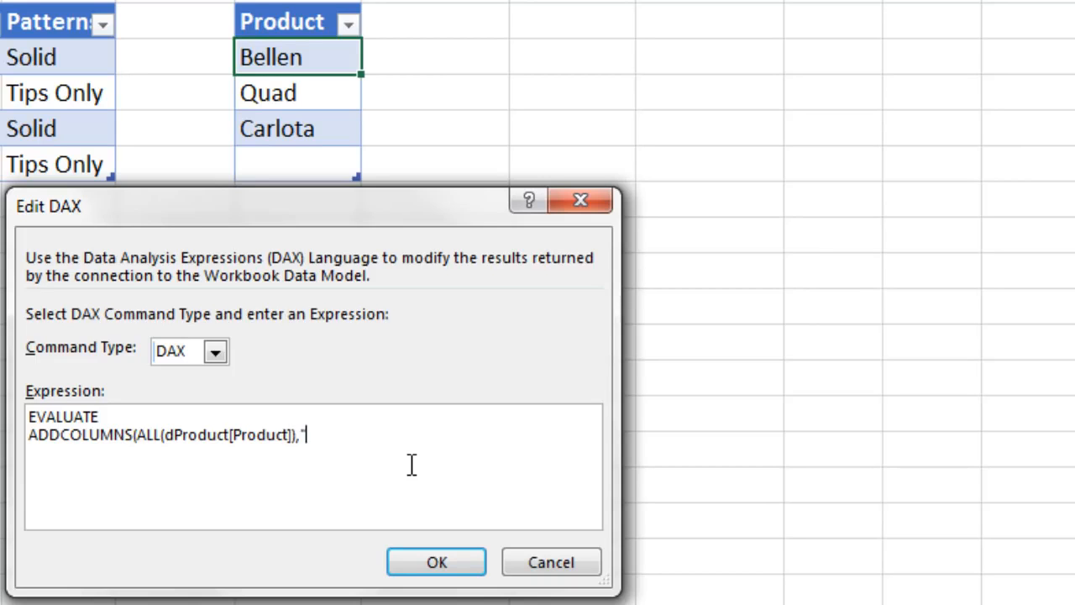
# Step: Continue the ADDCOLUMNS query with a column named "Total Sales" calculated as SUM(fSales[Sales])
pyautogui.write('otal')
pyautogui.write('Sales",')
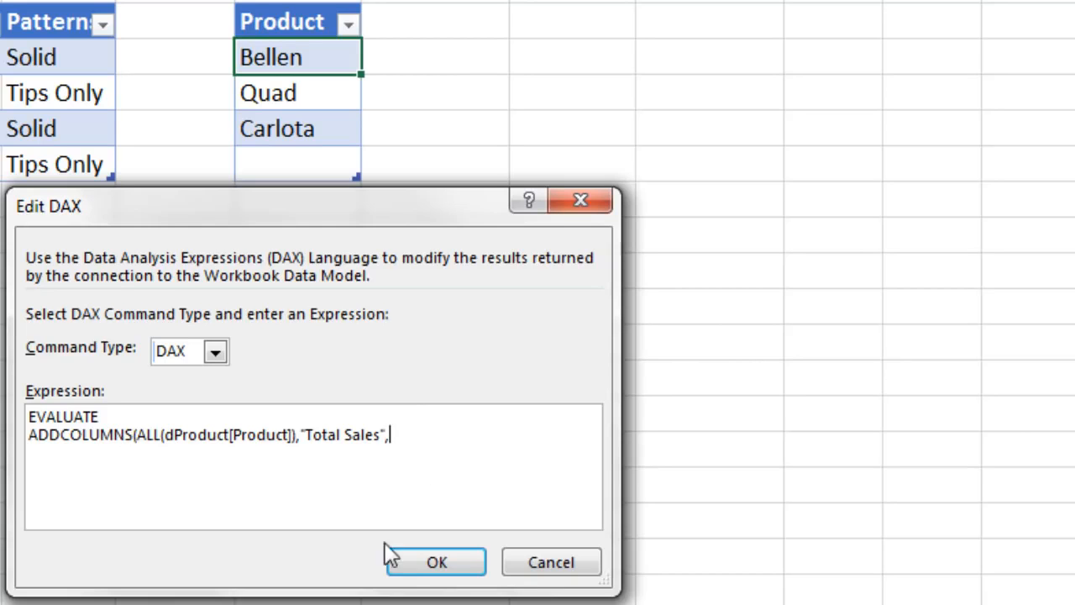
pyautogui.write('SUM(fSales[Sales]')
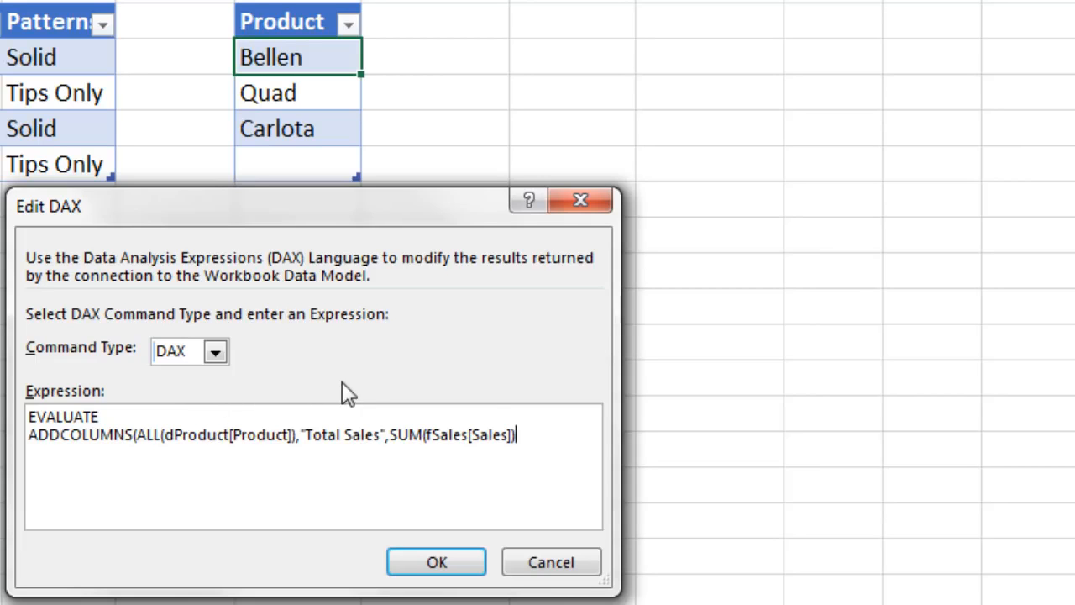
# Step: Wrap the SUM expression in CALCULATE, complete the closing parentheses, and apply the DAX query to the table
pyautogui.click(391, 444)
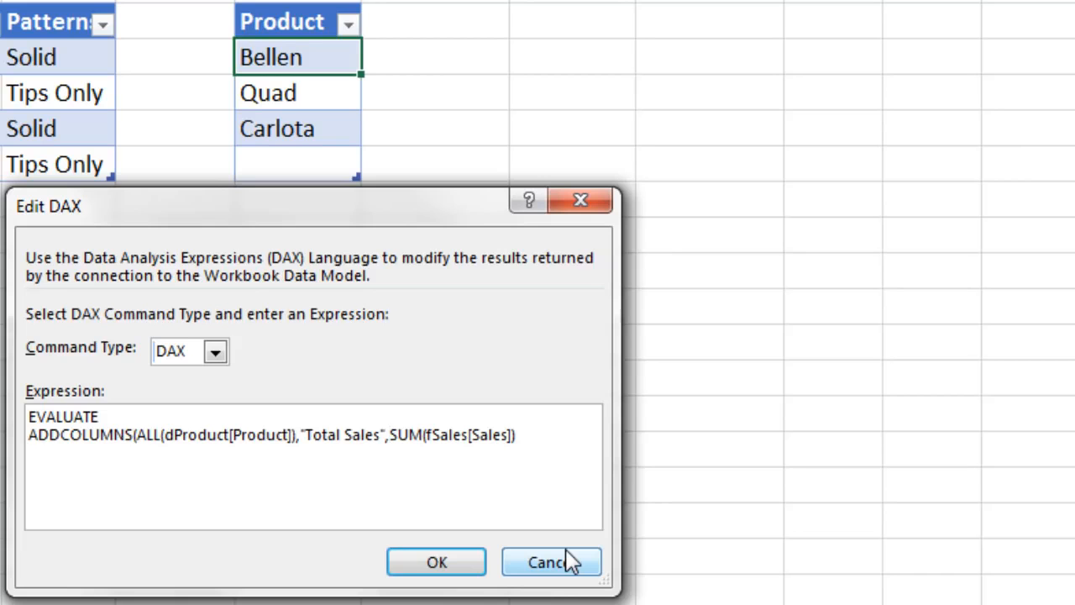
pyautogui.write('CALCU')
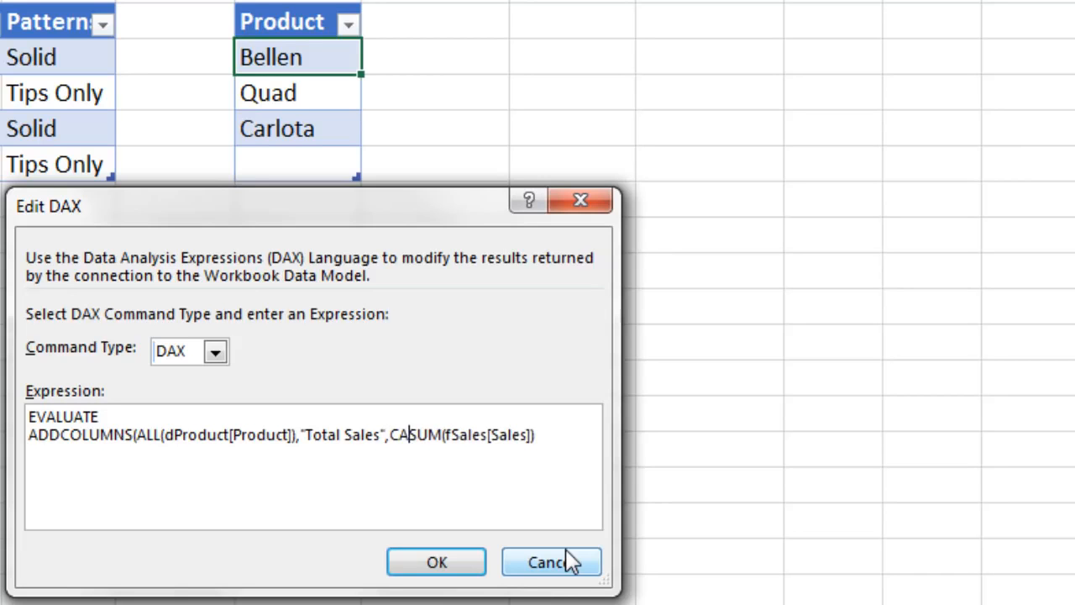
pyautogui.write('LATE')
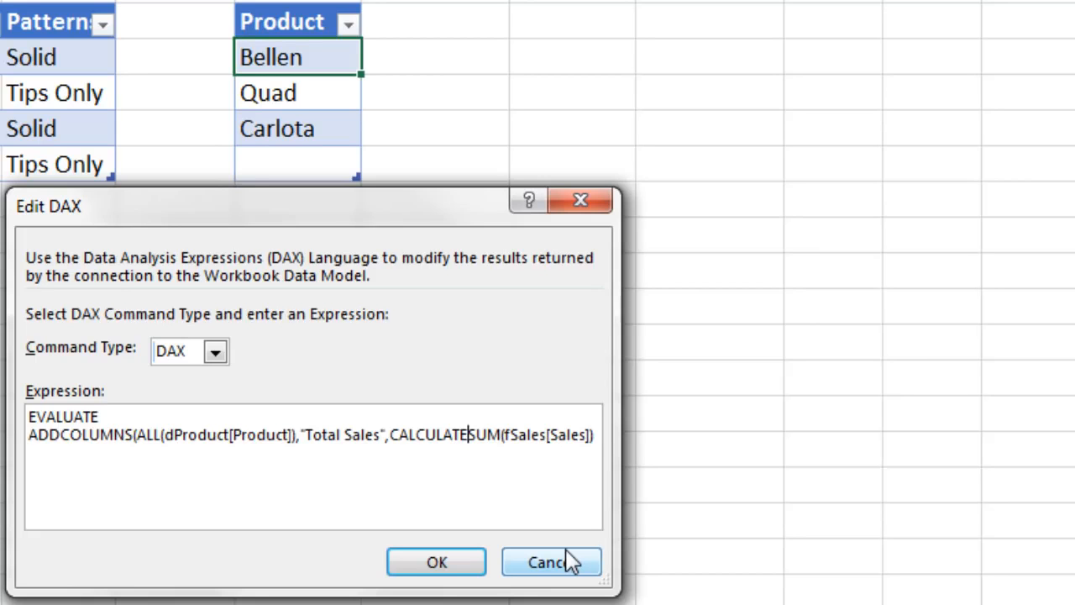
pyautogui.write('(')
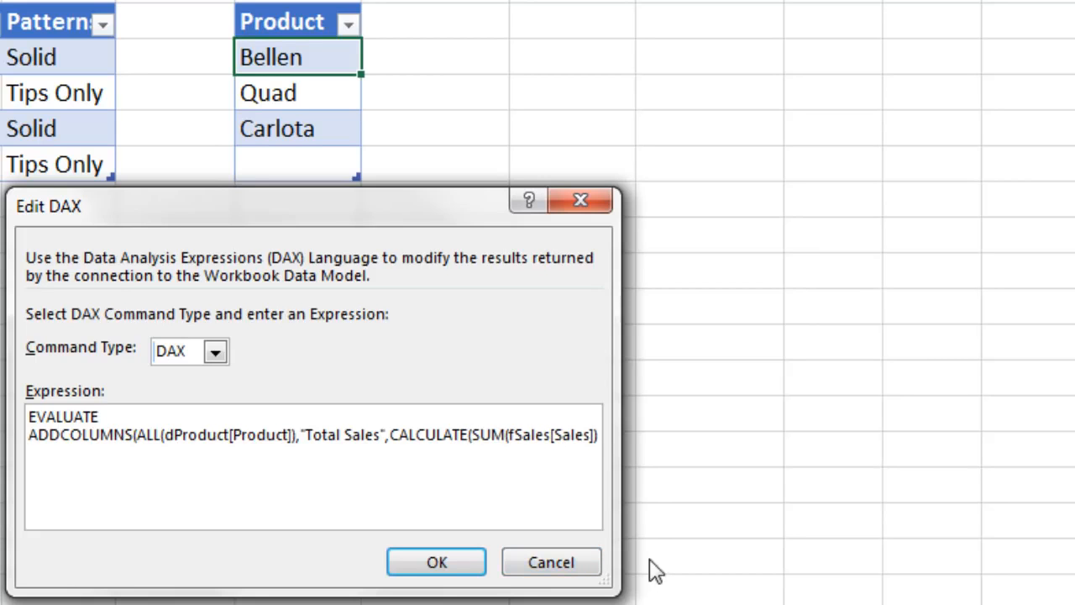
pyautogui.moveTo(613, 590); pyautogui.dragTo(746, 596)
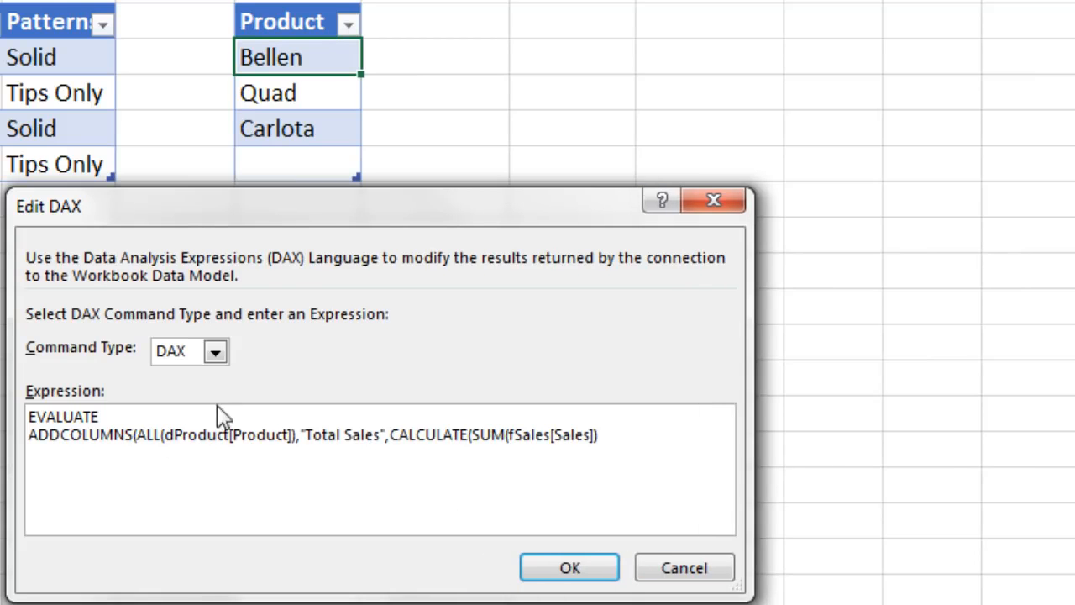
pyautogui.click(627, 438)
pyautogui.click(566, 571)
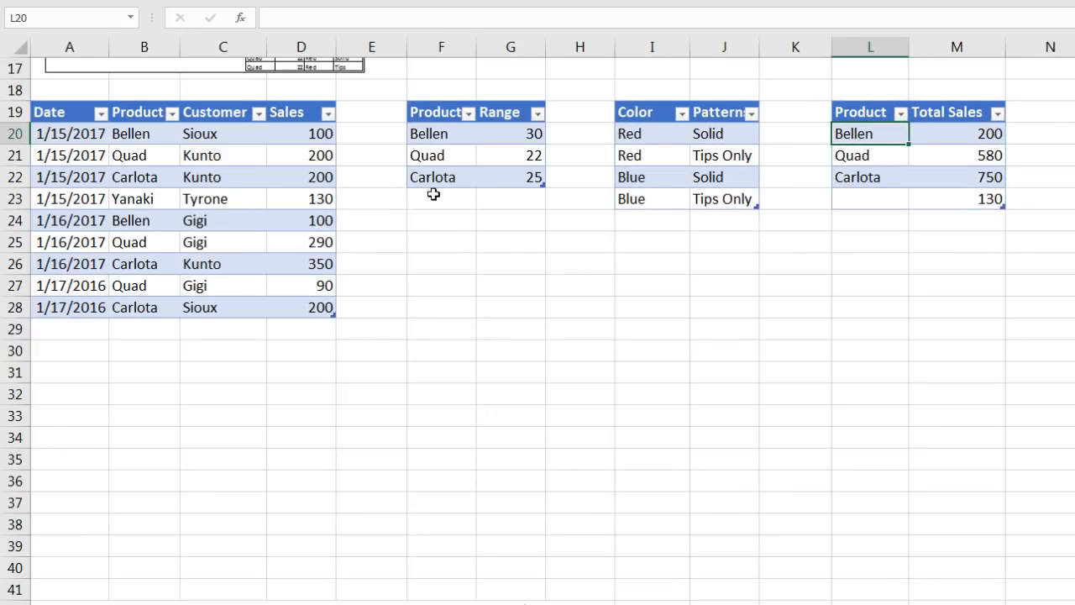
# Step: Test the Total Sales table by changing the product in cell B25 to Aspen and refreshing all data, then undo both changes
pyautogui.click(140, 241)
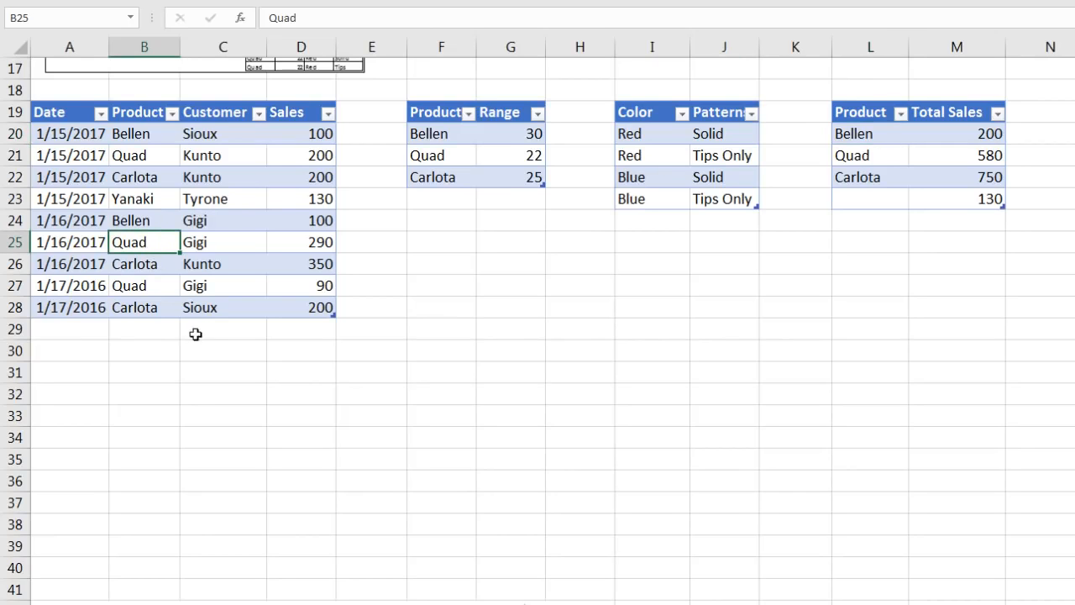
pyautogui.write('Aspen')
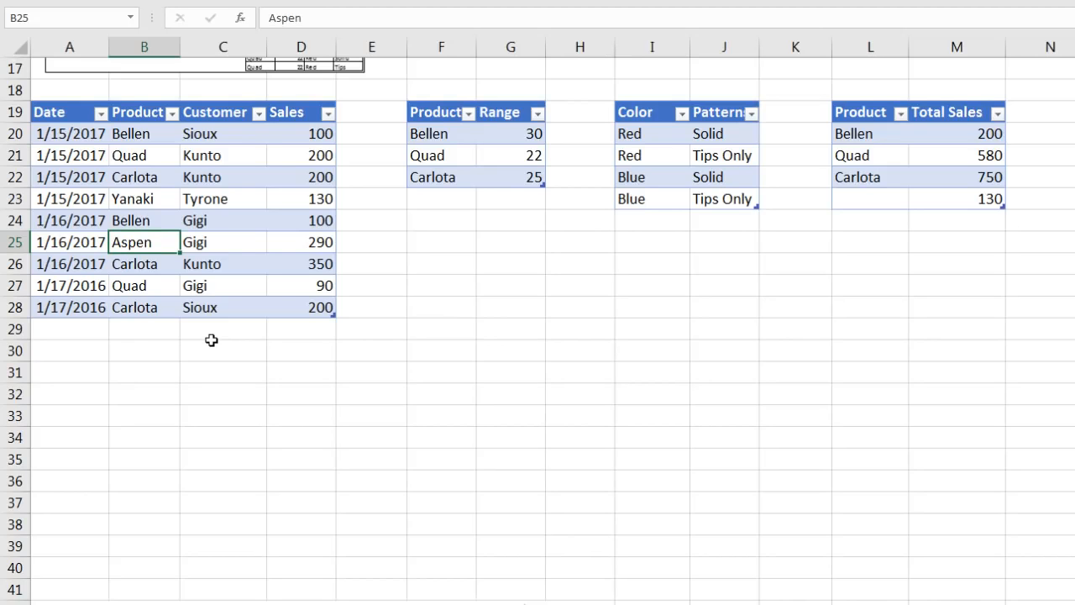
pyautogui.press('Return')
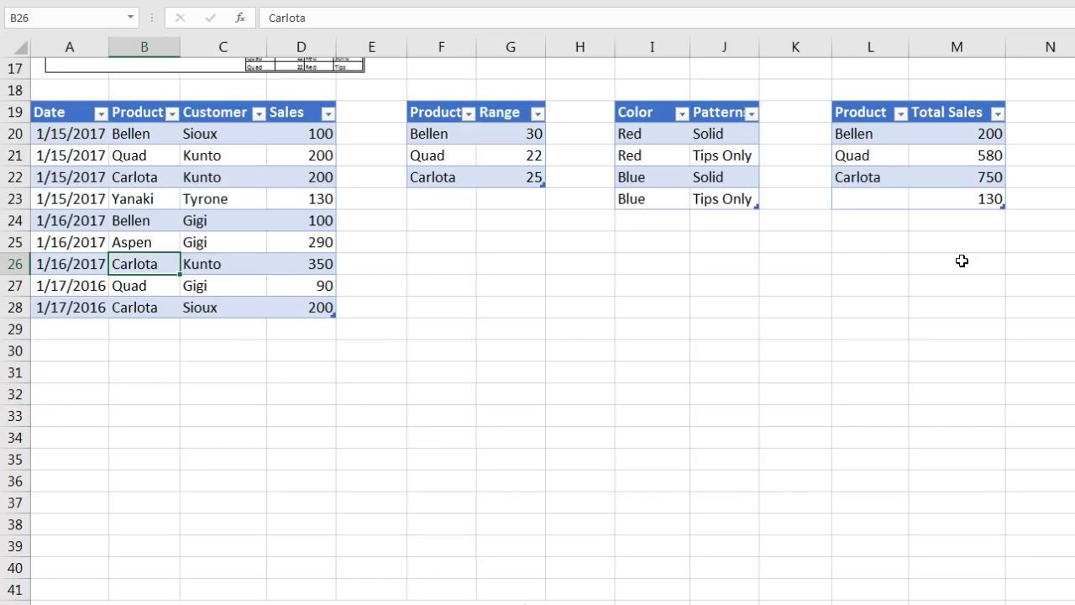
pyautogui.hotkey('ctrl', 'alt', 'F5')
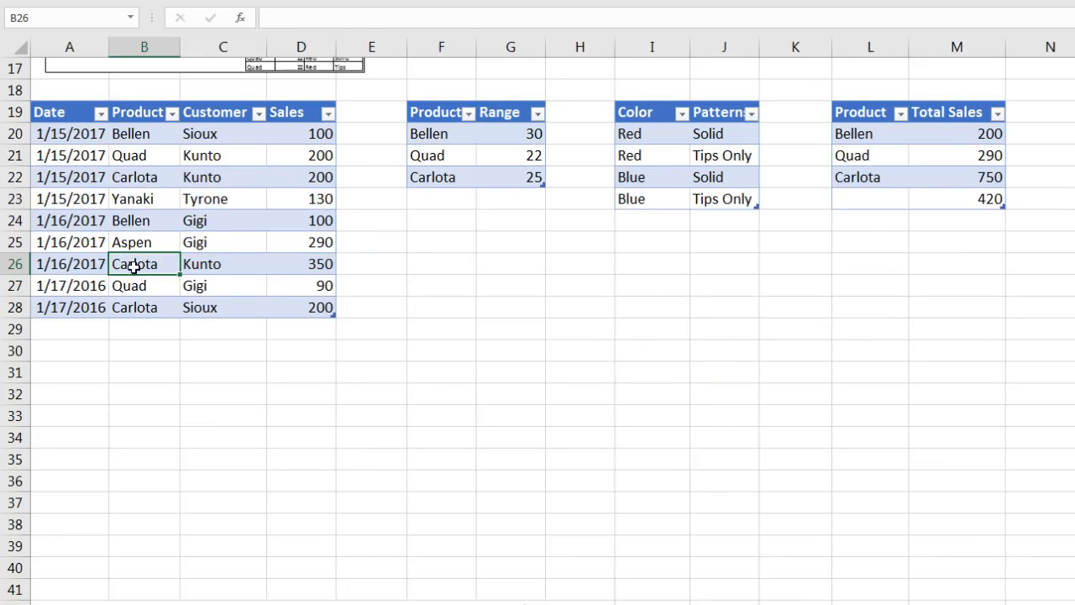
pyautogui.hotkey('ctrl', 'z')
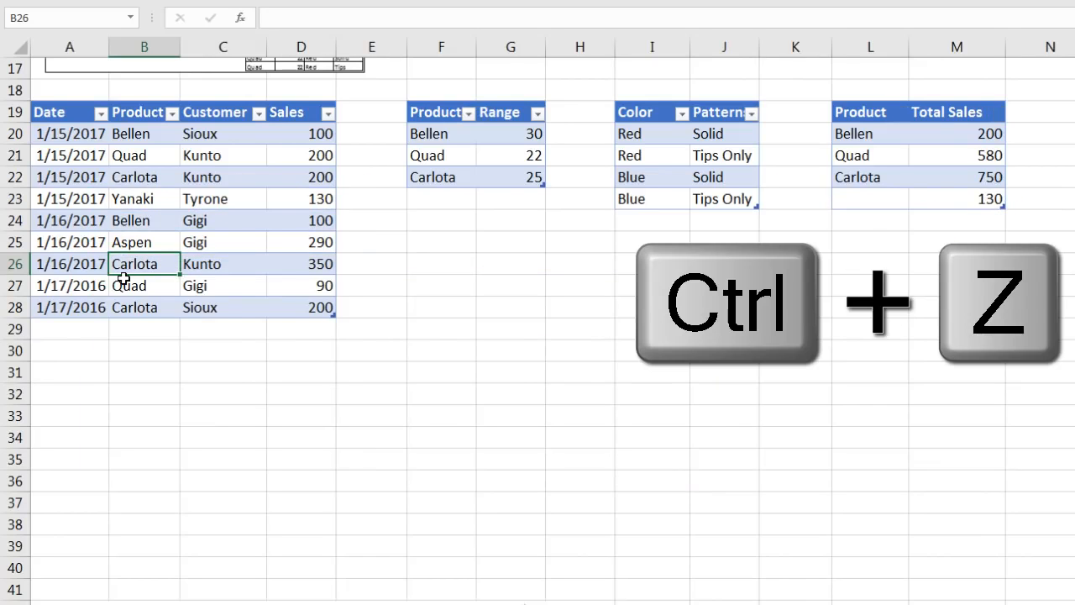
pyautogui.hotkey('ctrl', 'z')
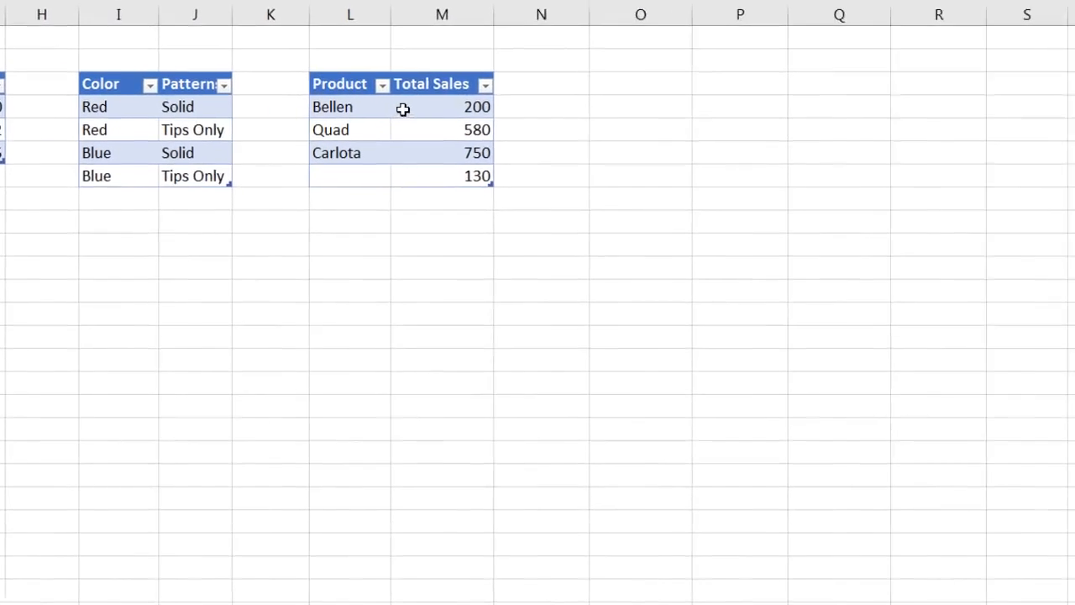
# Step: Edit the Total Sales table's DAX query to use ALLNOBLANKROW instead of ALL around dProduct[Product], and apply it
pyautogui.rightClick(923, 139)
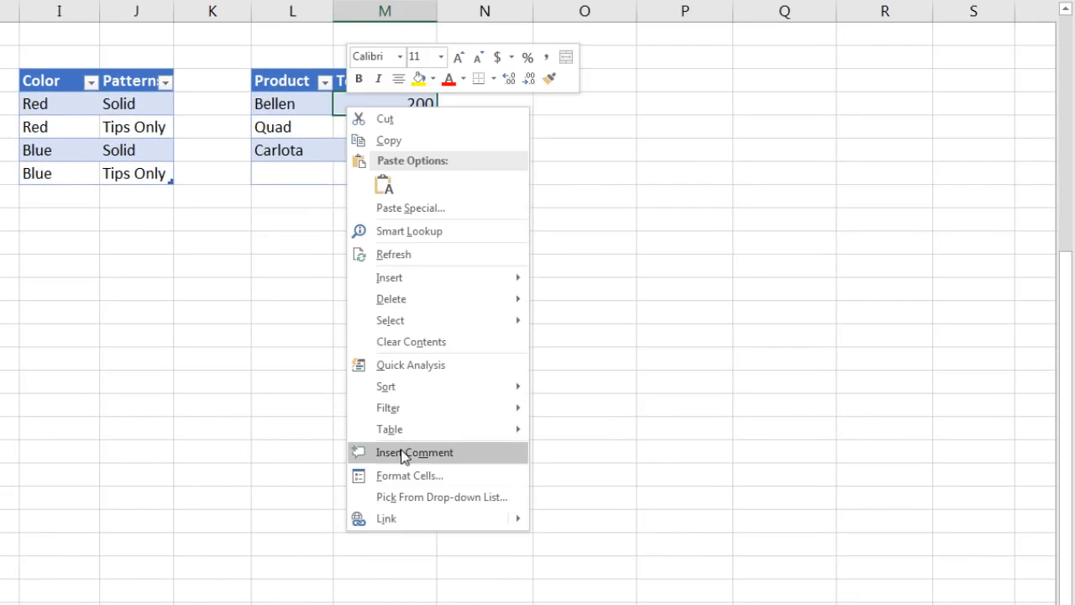
pyautogui.moveTo(402, 435)
pyautogui.click(569, 522)
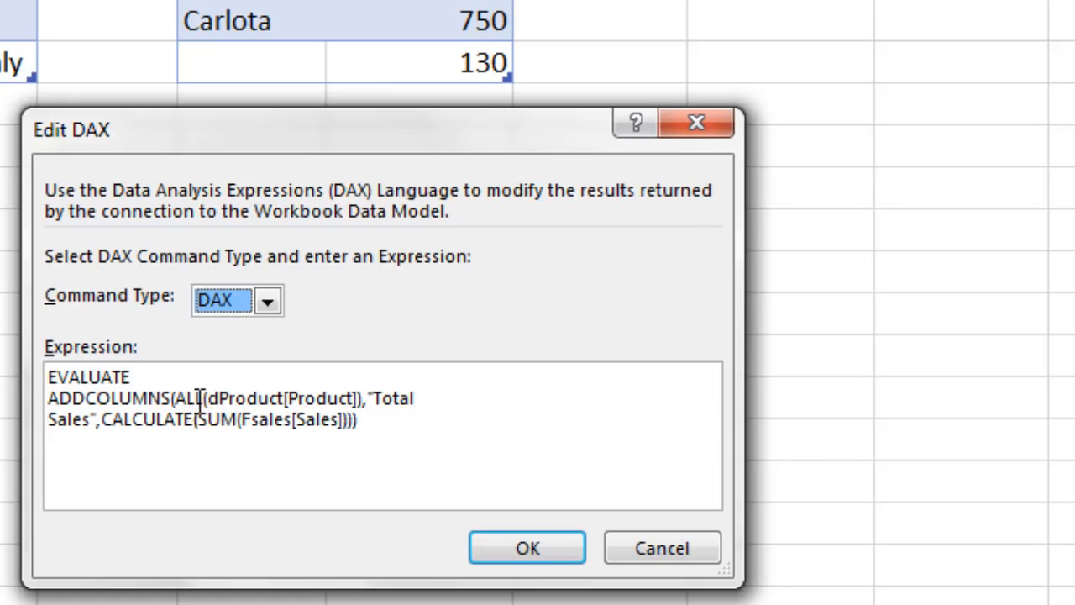
pyautogui.click(204, 398)
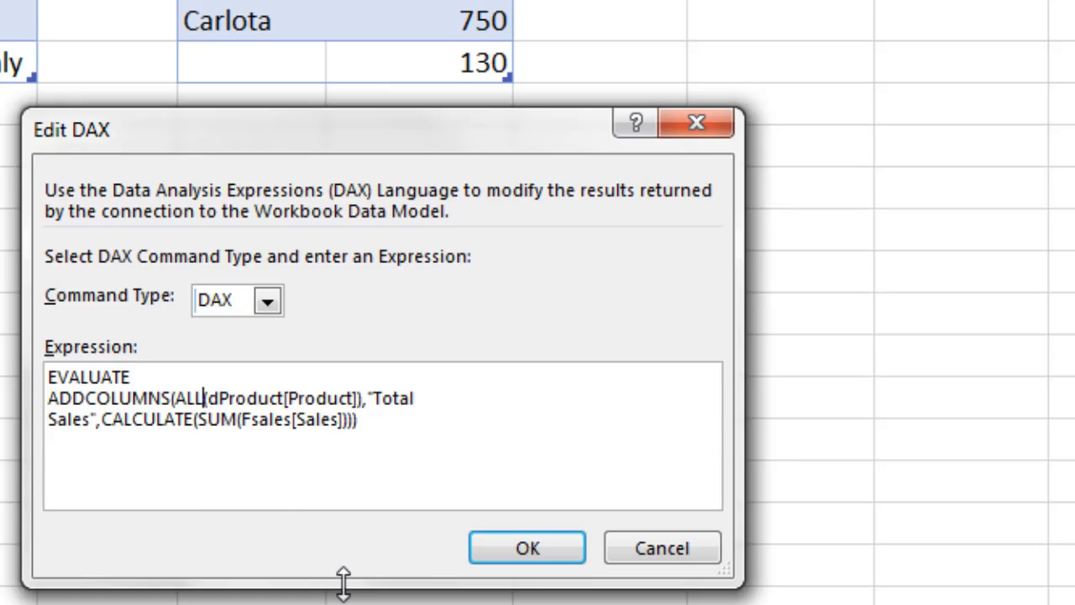
pyautogui.write('NOBLA')
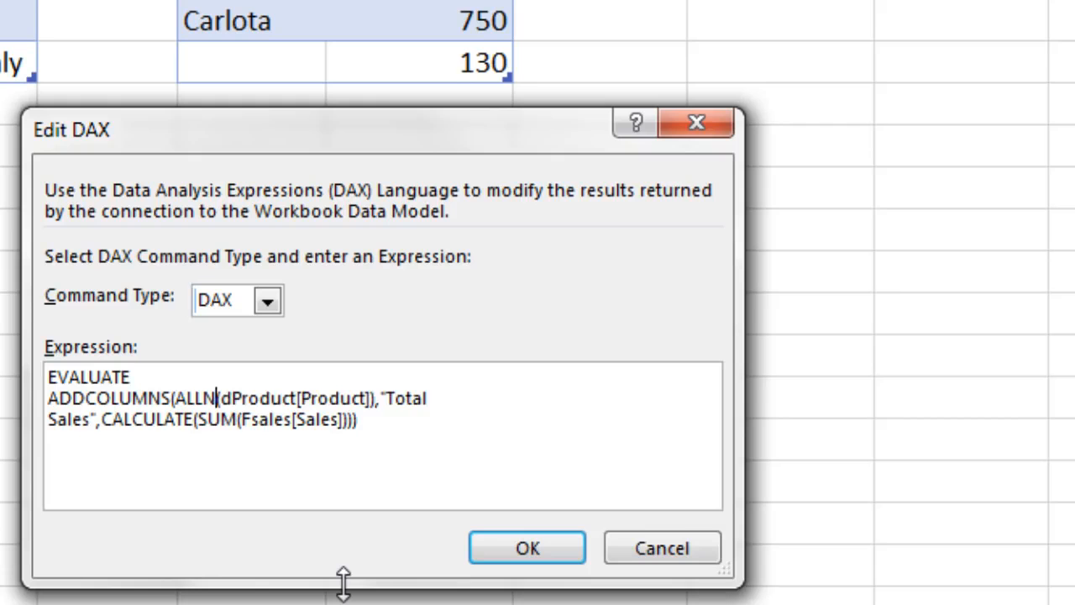
pyautogui.write('NK')
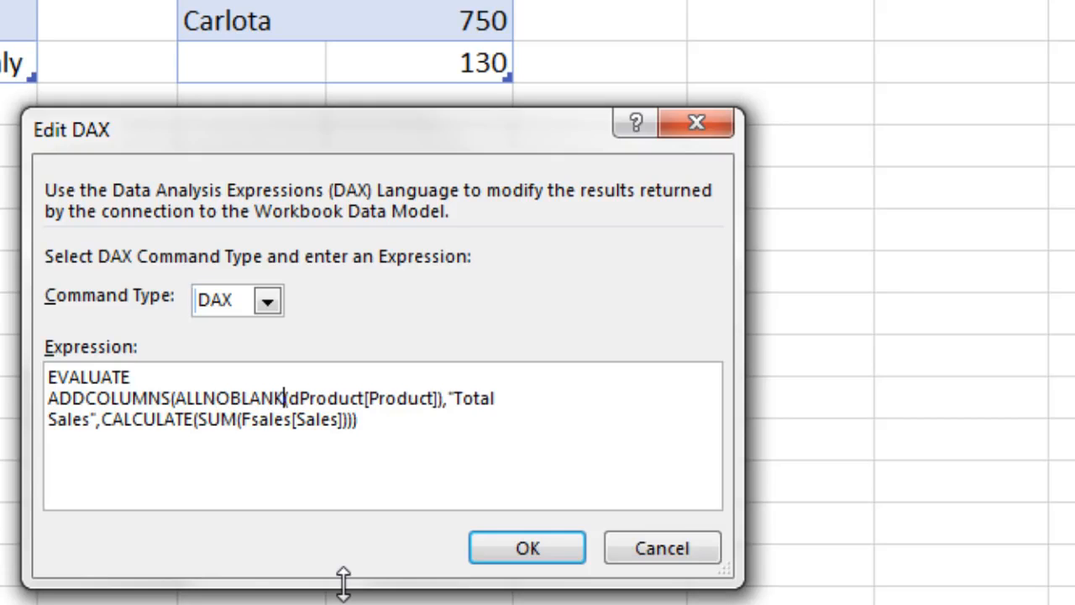
pyautogui.write('ROW')
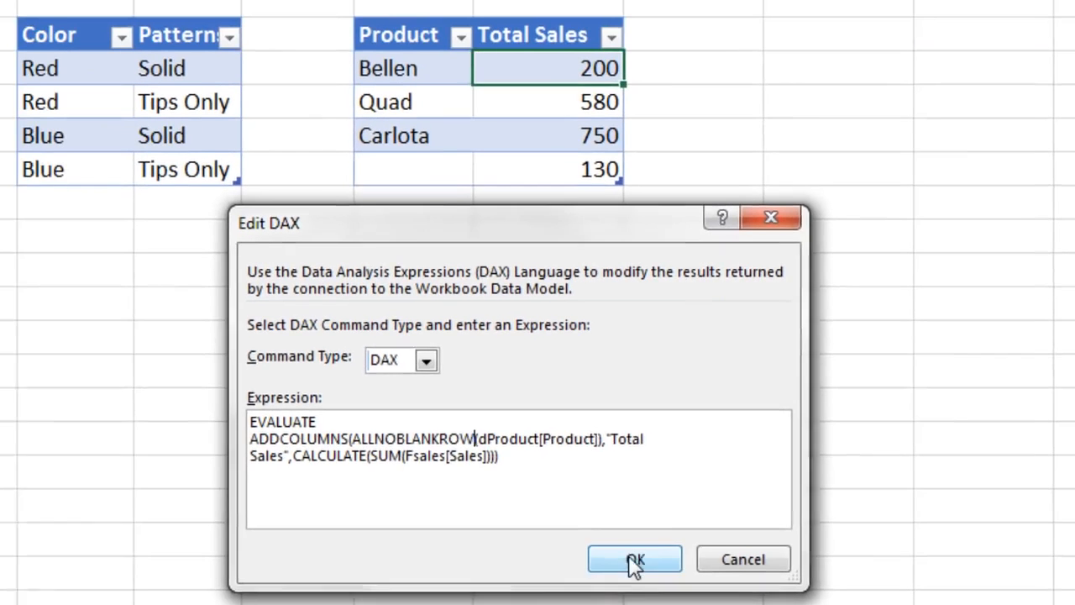
pyautogui.click(527, 547)
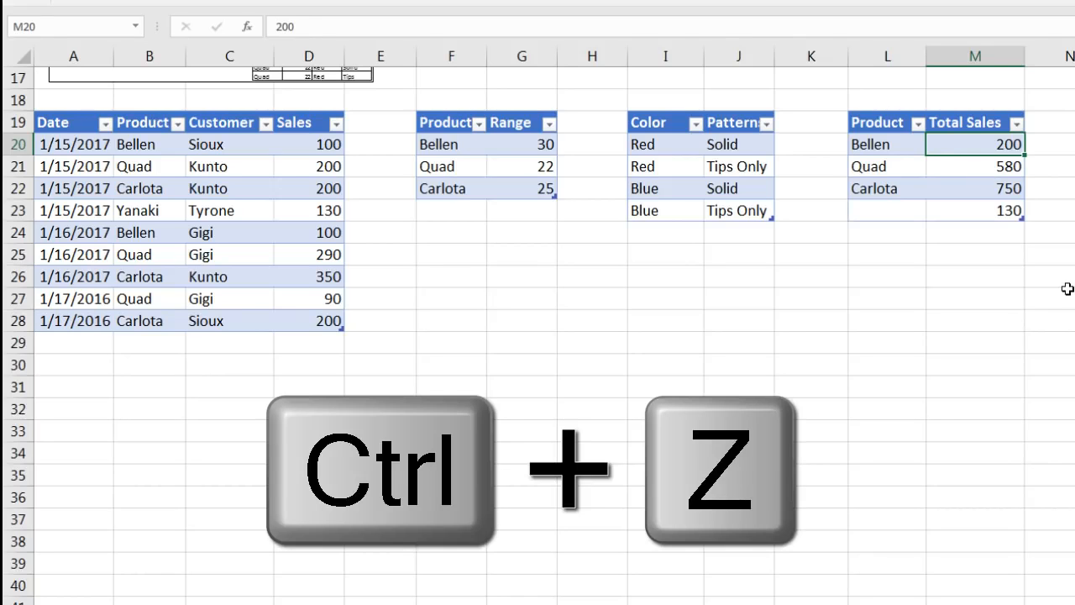
# Step: Undo the DAX query edits back to the table of unique Product and Customer combinations
pyautogui.hotkey('ctrl', 'z')
pyautogui.hotkey('ctrl', 'z')
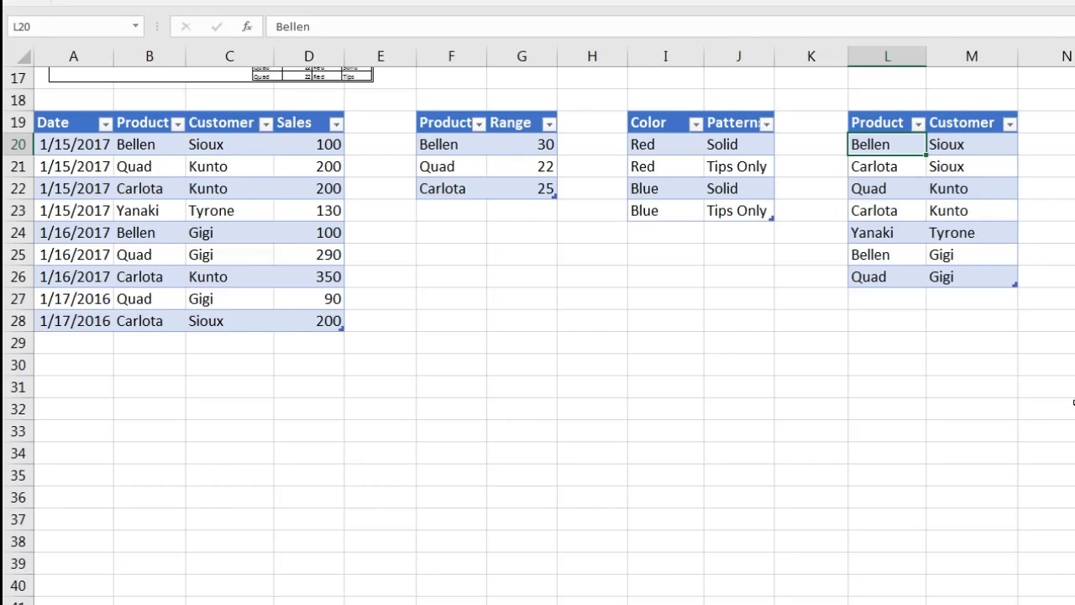
# Step: Open the DAX query behind the Product and Customer table to review its ALL expression, and close it
pyautogui.rightClick(906, 168)
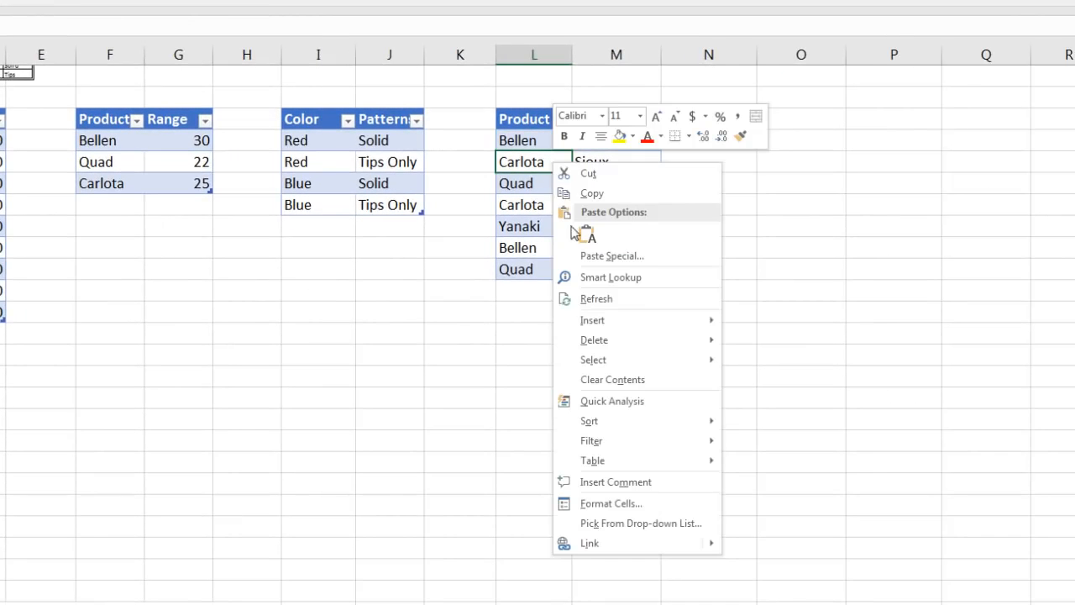
pyautogui.moveTo(610, 462)
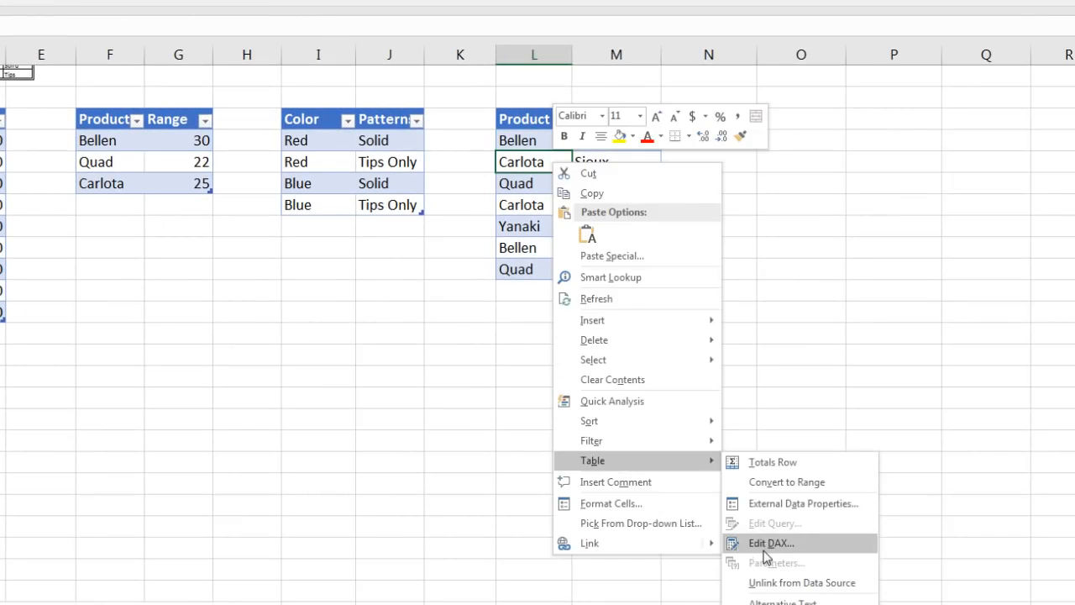
pyautogui.click(760, 542)
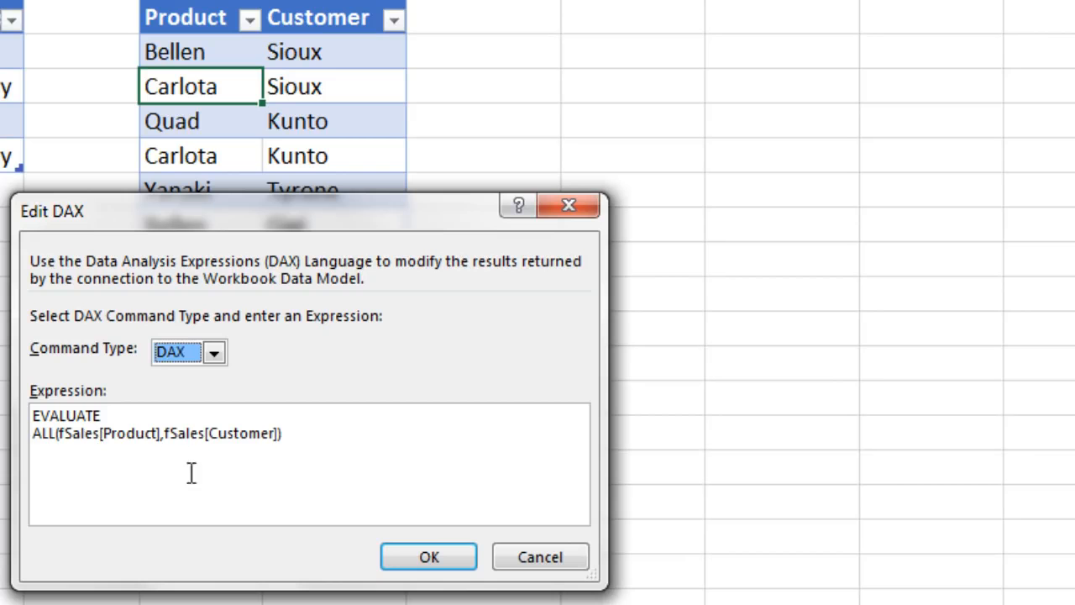
pyautogui.click(428, 558)
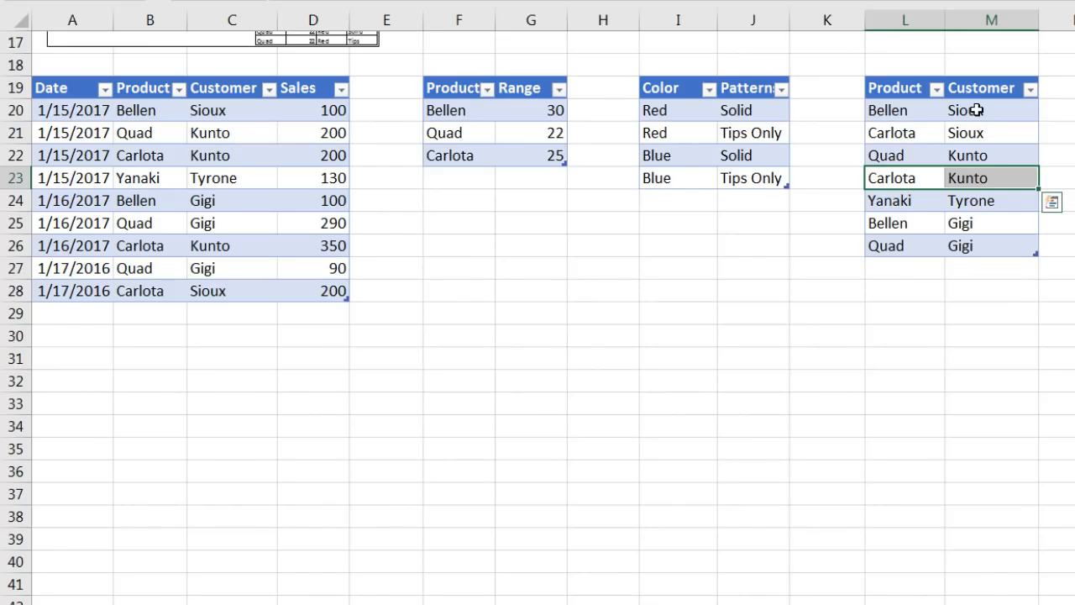
pyautogui.click(315, 52)
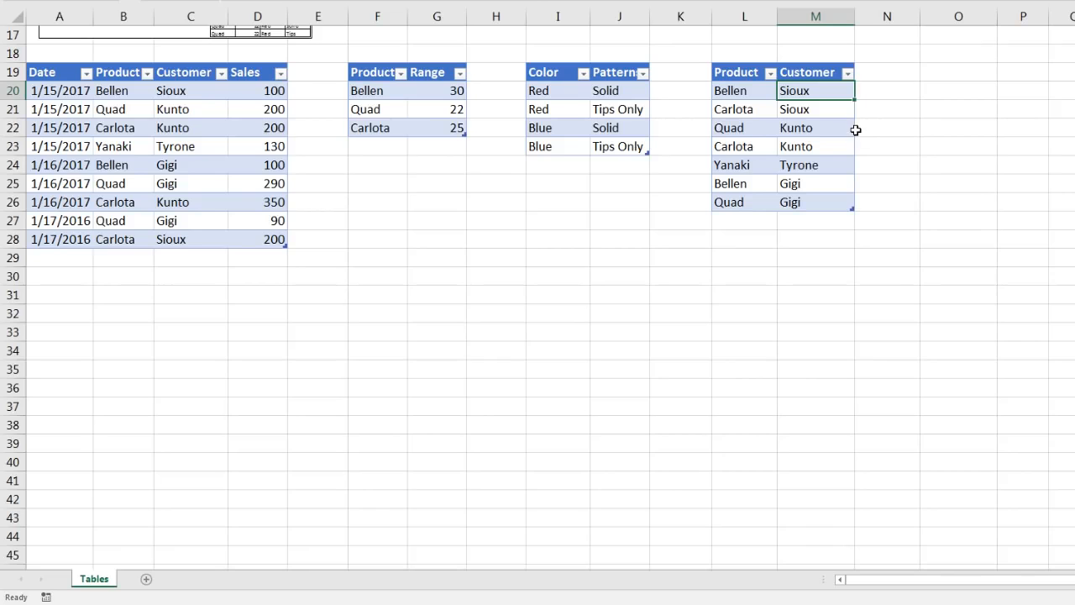
# Step: Launch the DAX Studio add-in and connect it to the PowerPivot model of EMT1433Start.xlsx
pyautogui.scroll(5, 832, 132)
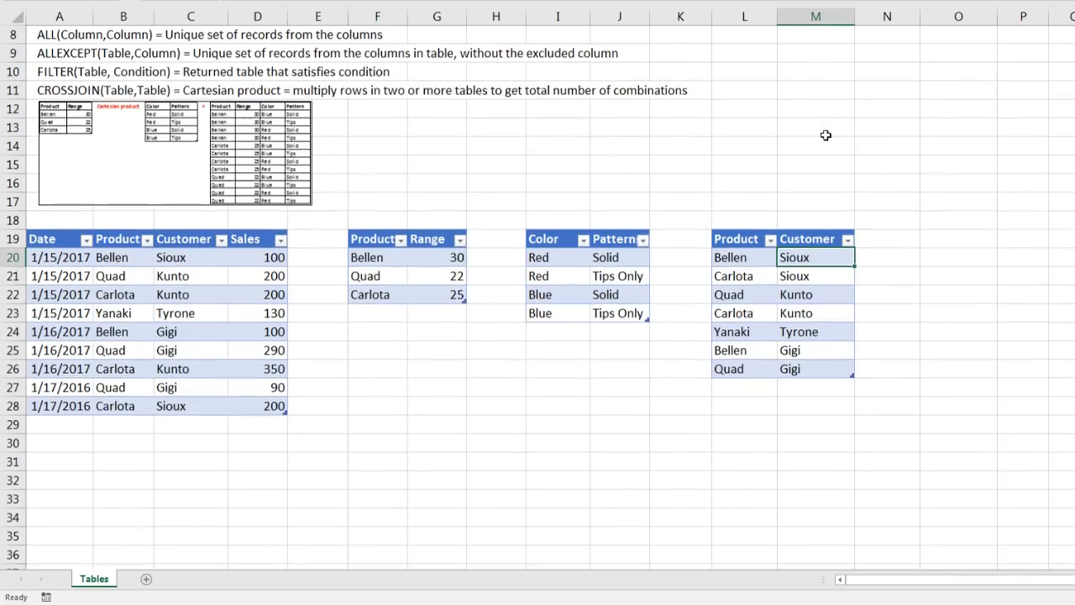
pyautogui.scroll(1, 820, 198)
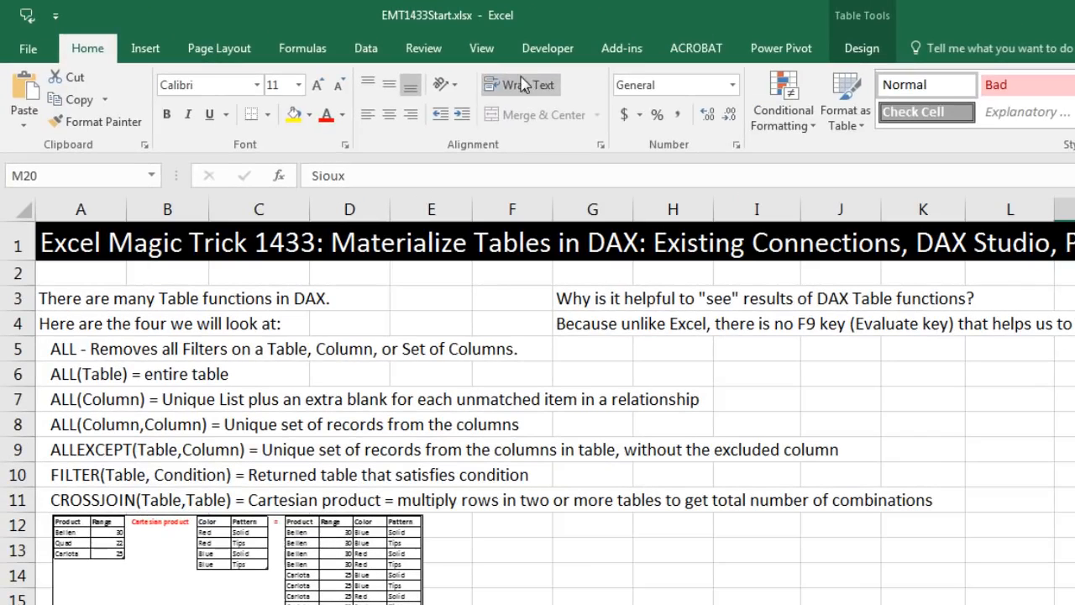
pyautogui.click(632, 55)
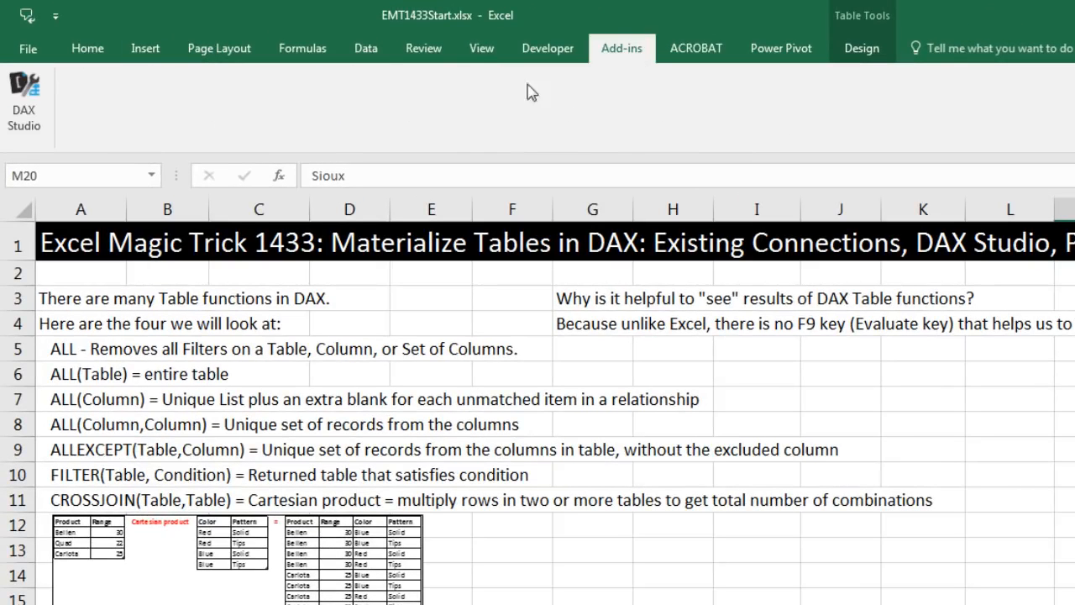
pyautogui.click(30, 107)
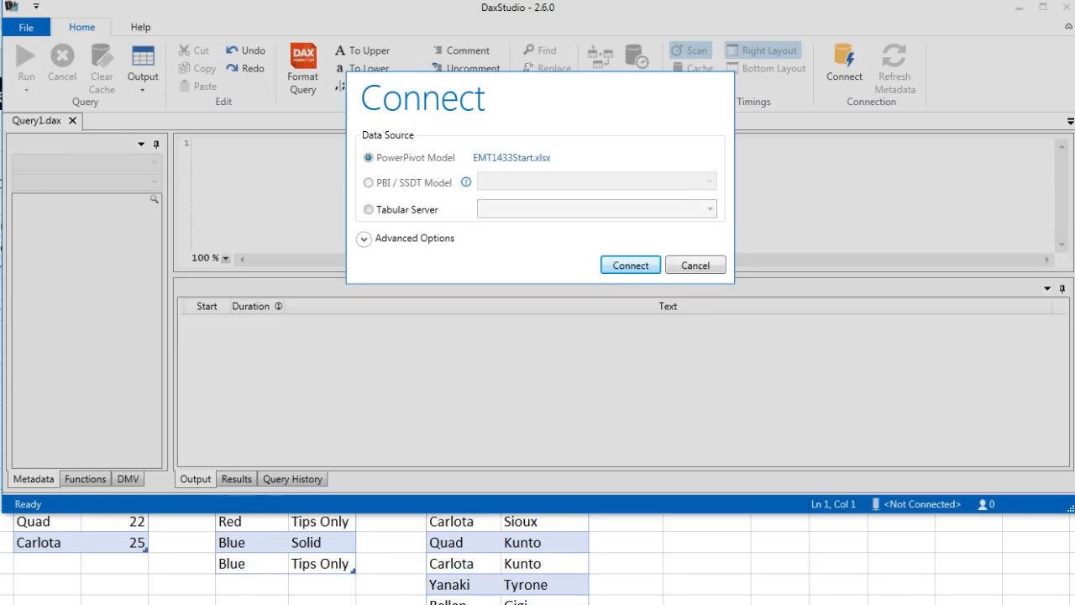
pyautogui.click(625, 266)
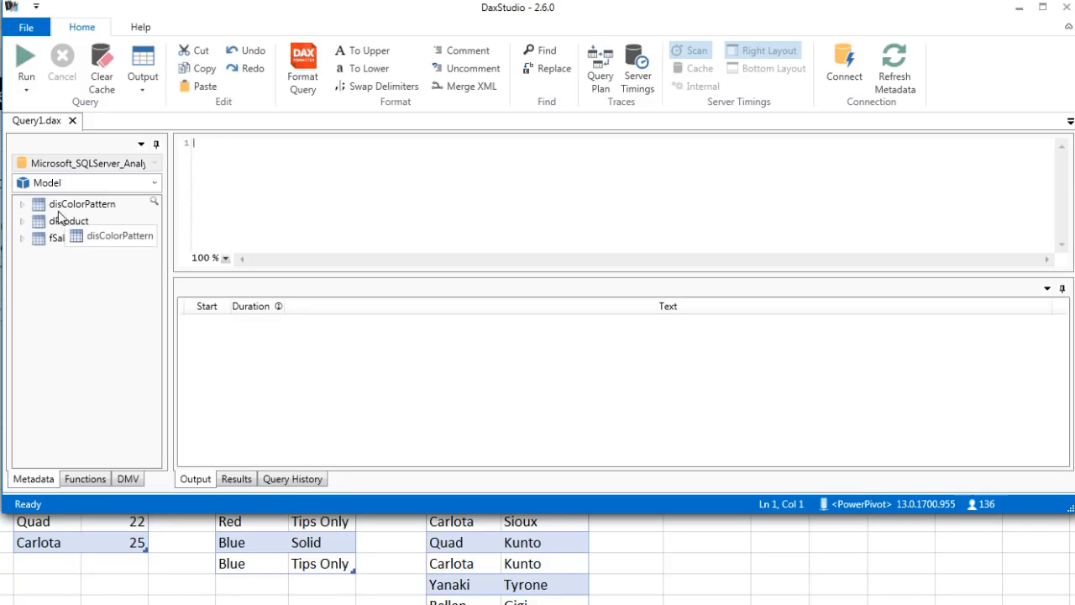
# Step: Expand the disColorPattern, dProduct and fSales tables in the model metadata, and place the cursor in the empty query editor
pyautogui.click(22, 204)
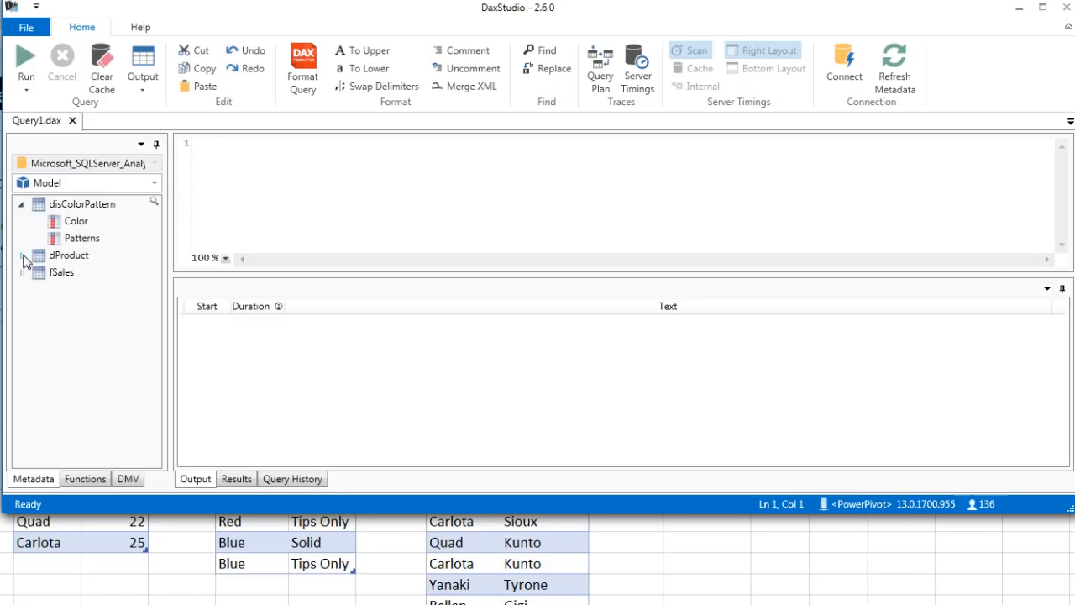
pyautogui.click(21, 255)
pyautogui.click(22, 306)
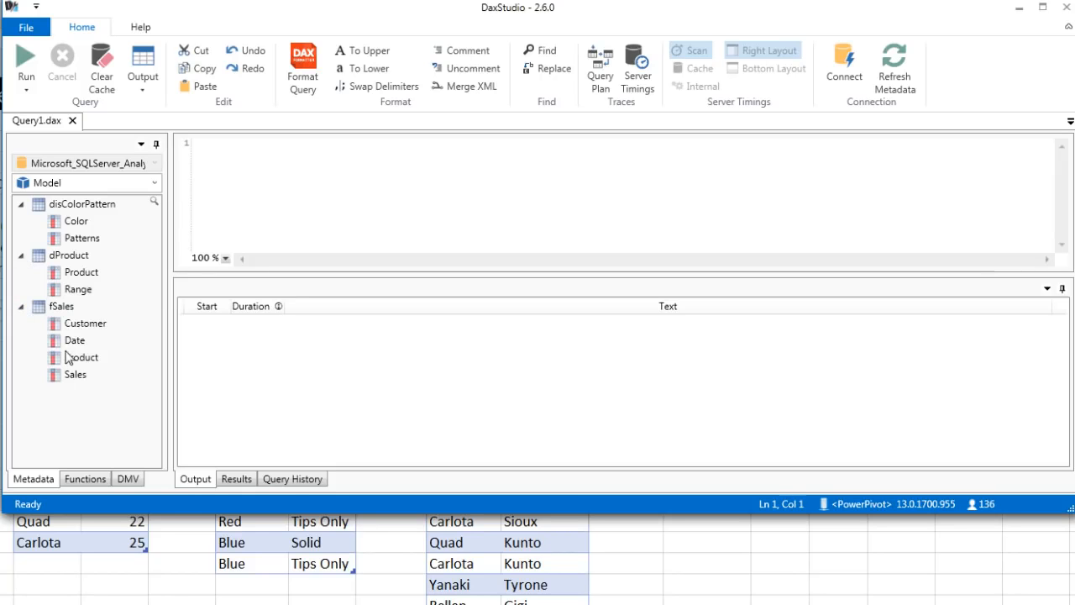
pyautogui.click(334, 170)
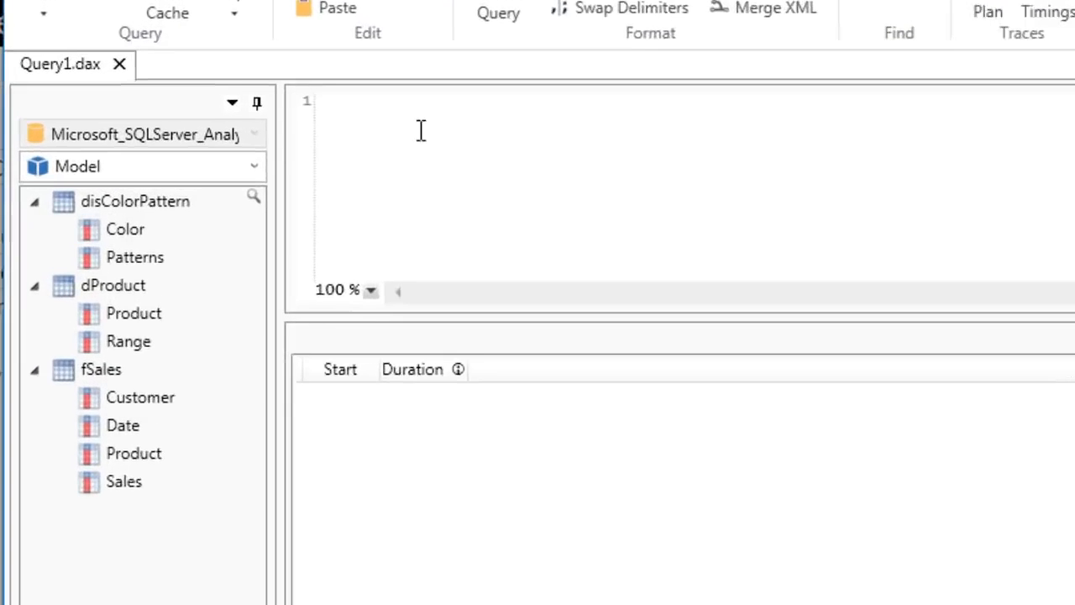
# Step: Start the DAX query with EVALUATE and, on a new line, an ALLEXCEPT function taking fSales as its table
pyautogui.write('E')
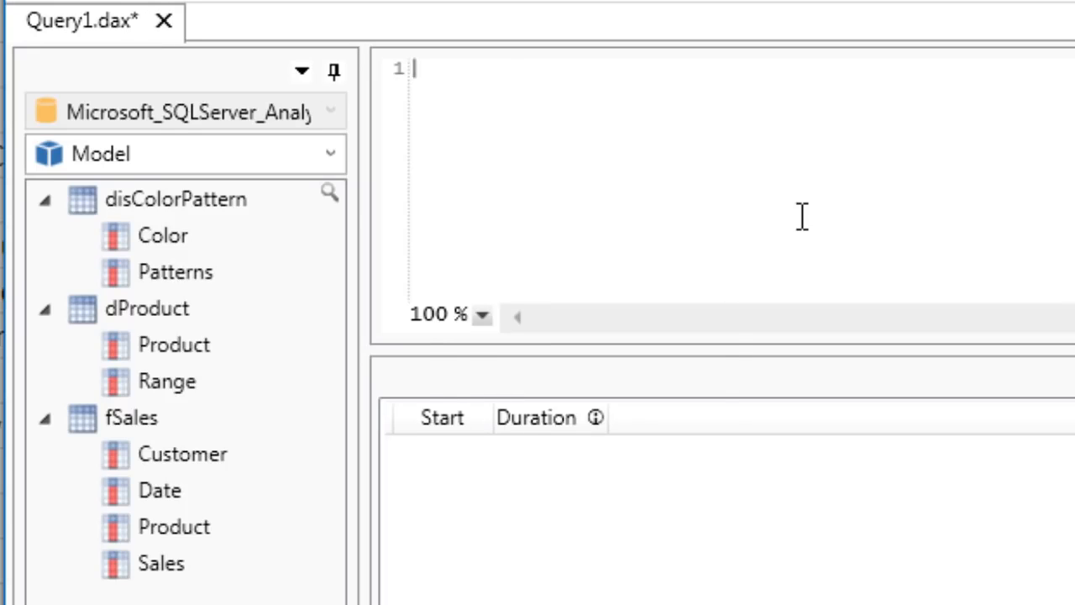
pyautogui.write('v')
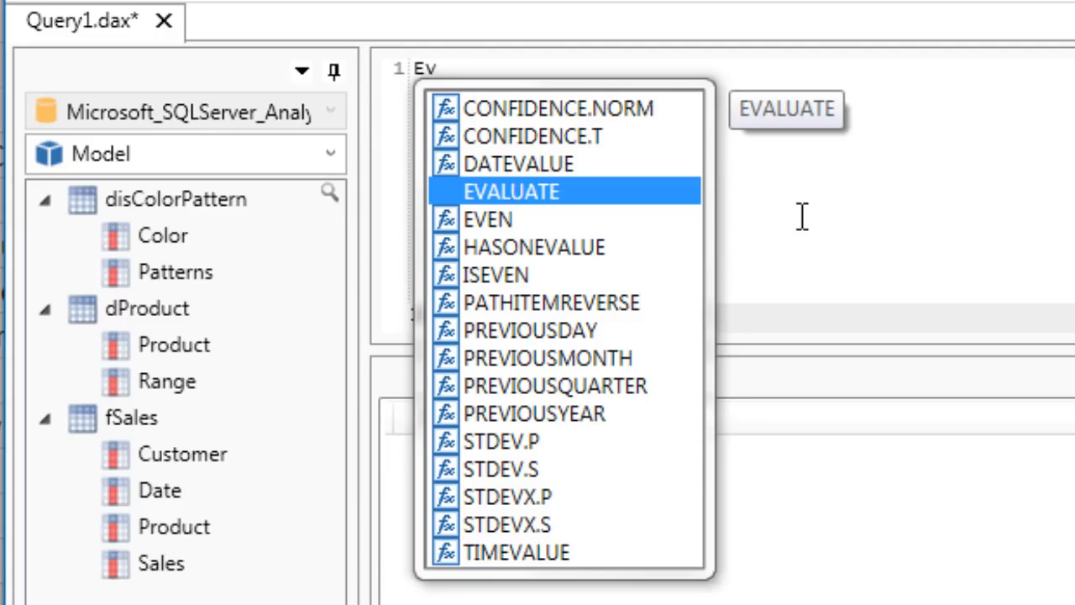
pyautogui.press('Tab')
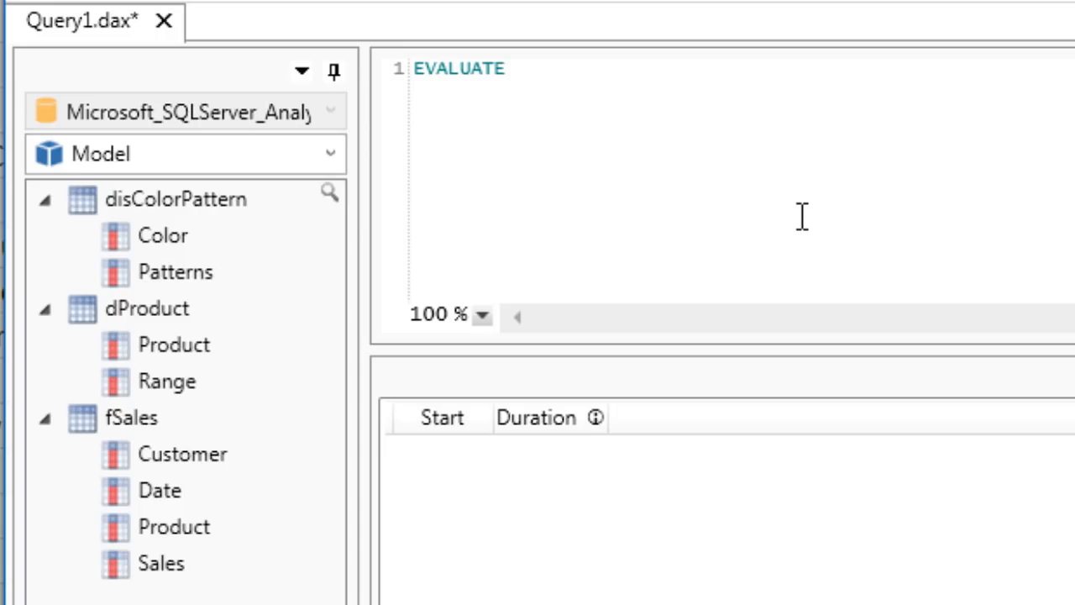
pyautogui.press('Return')
pyautogui.write('al')
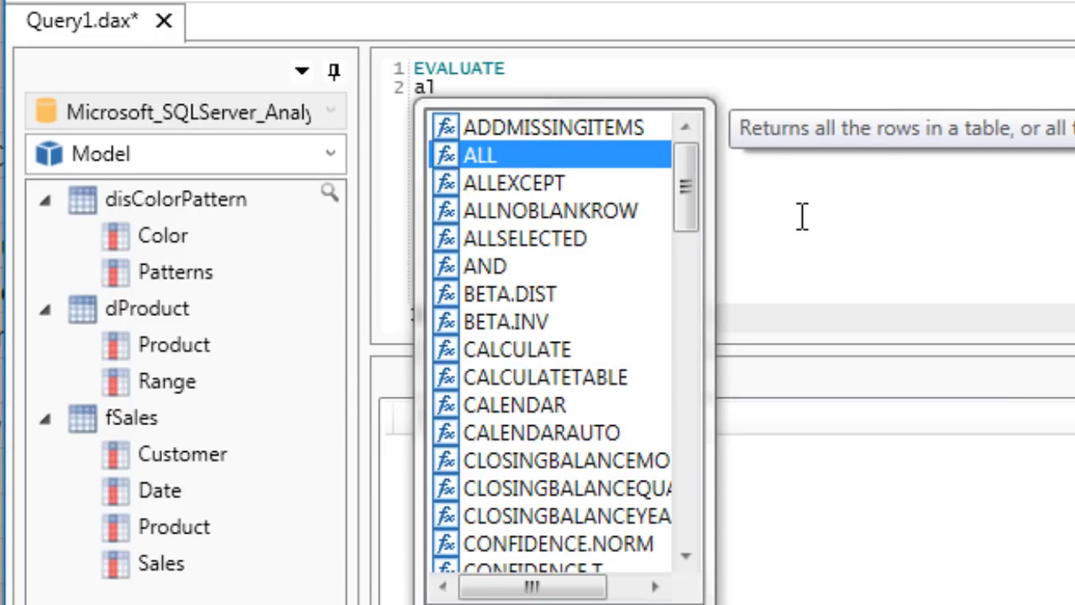
pyautogui.press('Down')
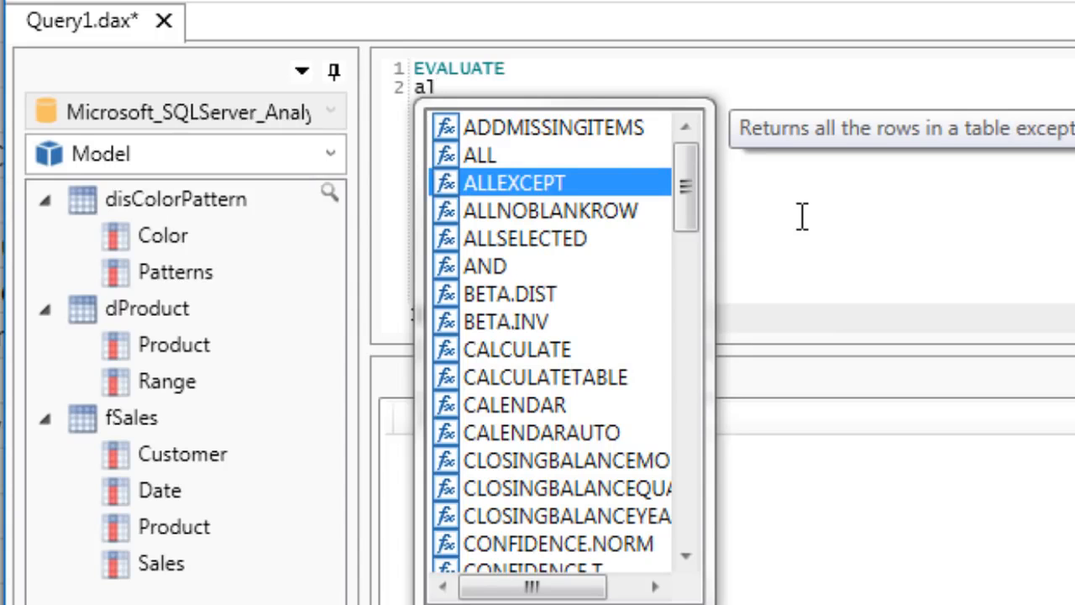
pyautogui.press('Tab')
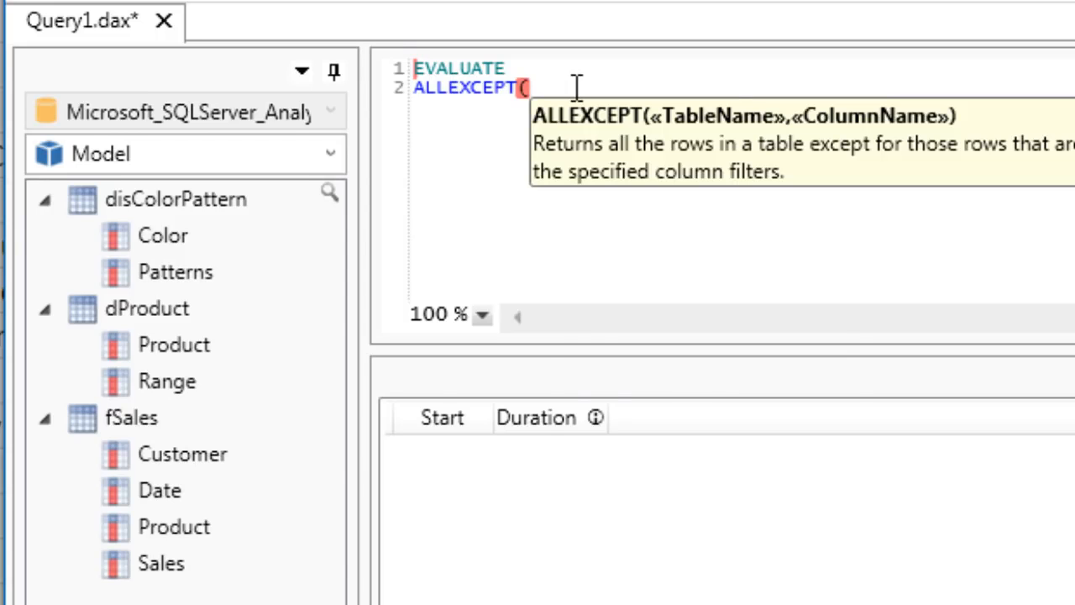
pyautogui.write('fSa')
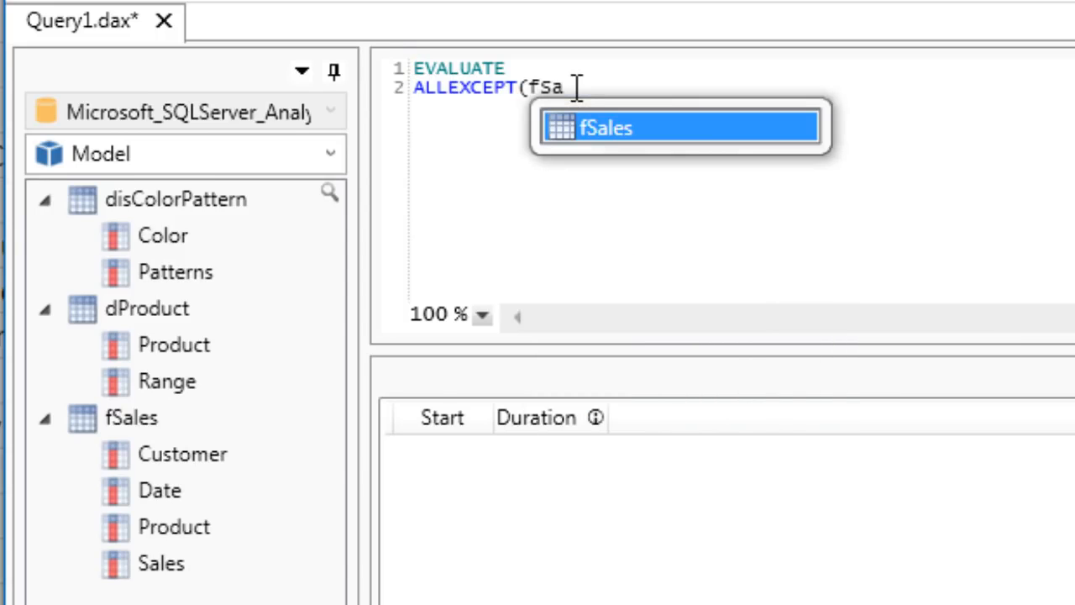
pyautogui.press('Tab')
pyautogui.write(',')
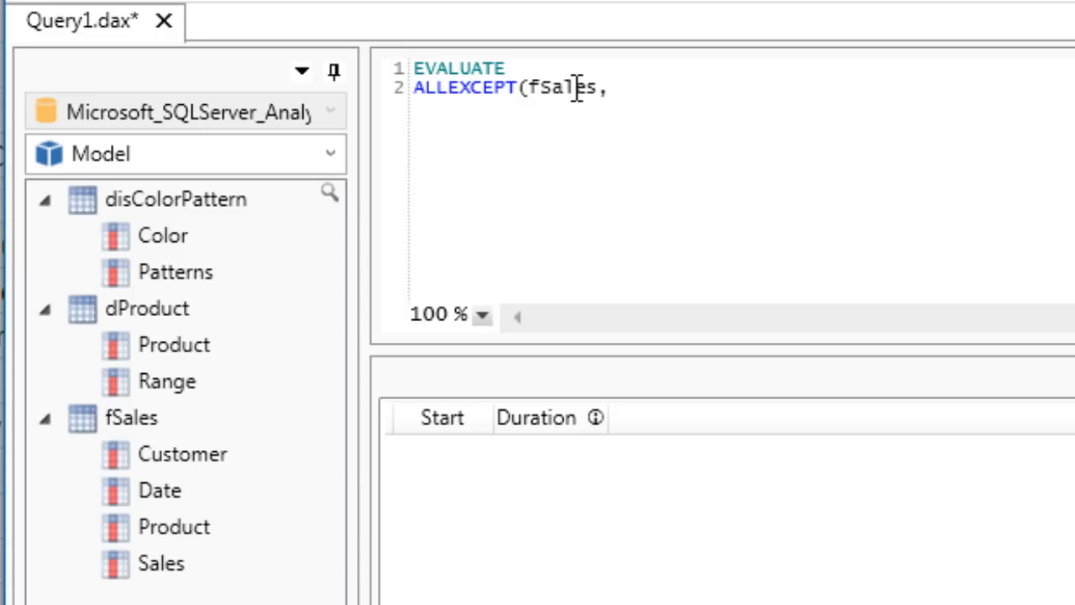
# Step: Complete the ALLEXCEPT expression with fSales[Product] as the excluded column, and run the query
pyautogui.write('fSales')
pyautogui.press('Tab')
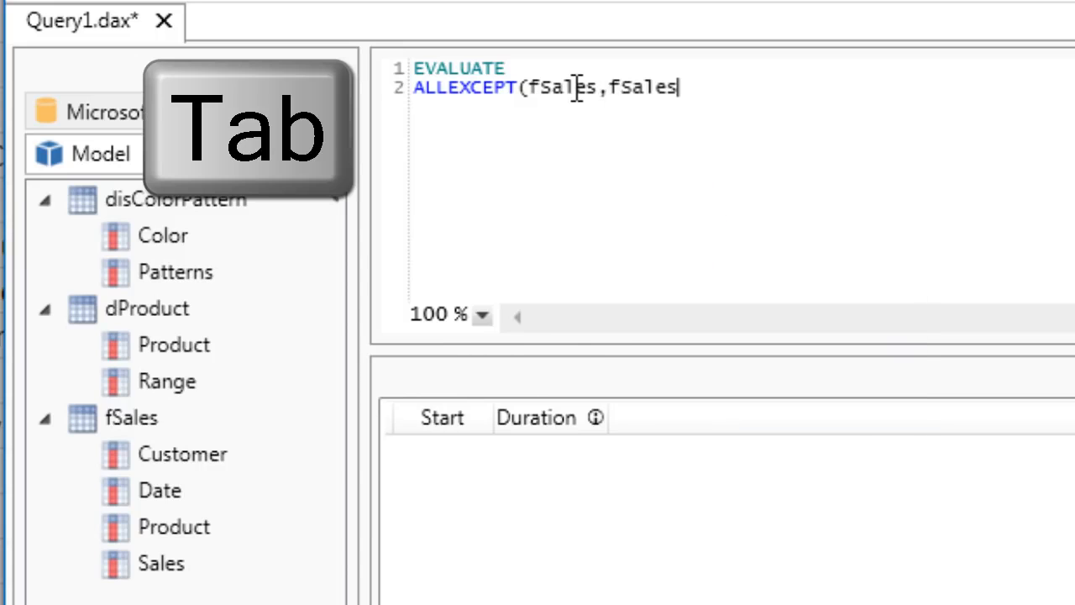
pyautogui.write('[')
pyautogui.press('Down')
pyautogui.press('Down')
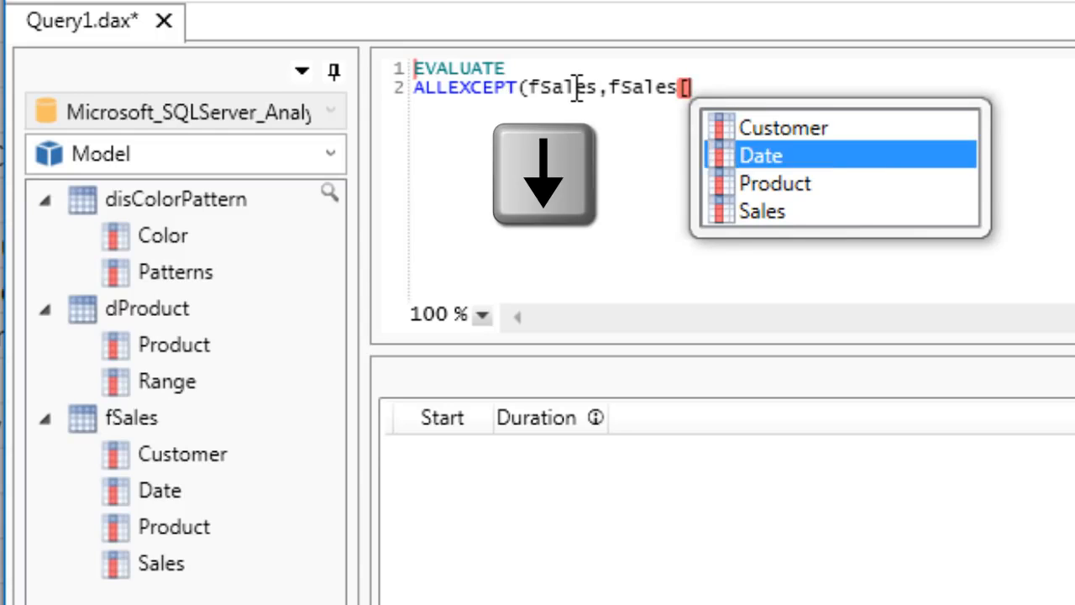
pyautogui.press('Tab')
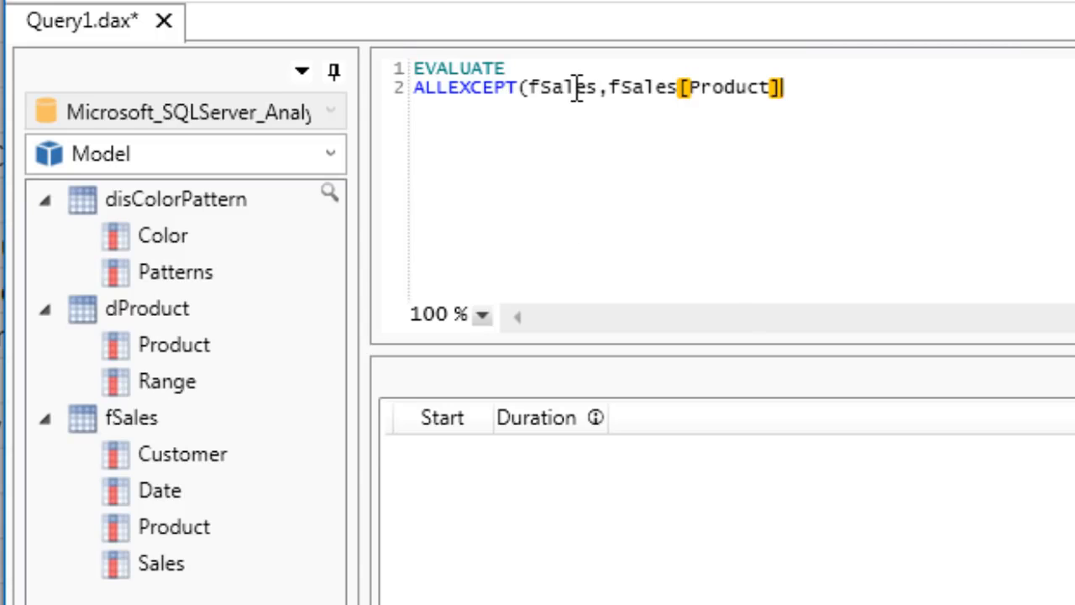
pyautogui.write(')')
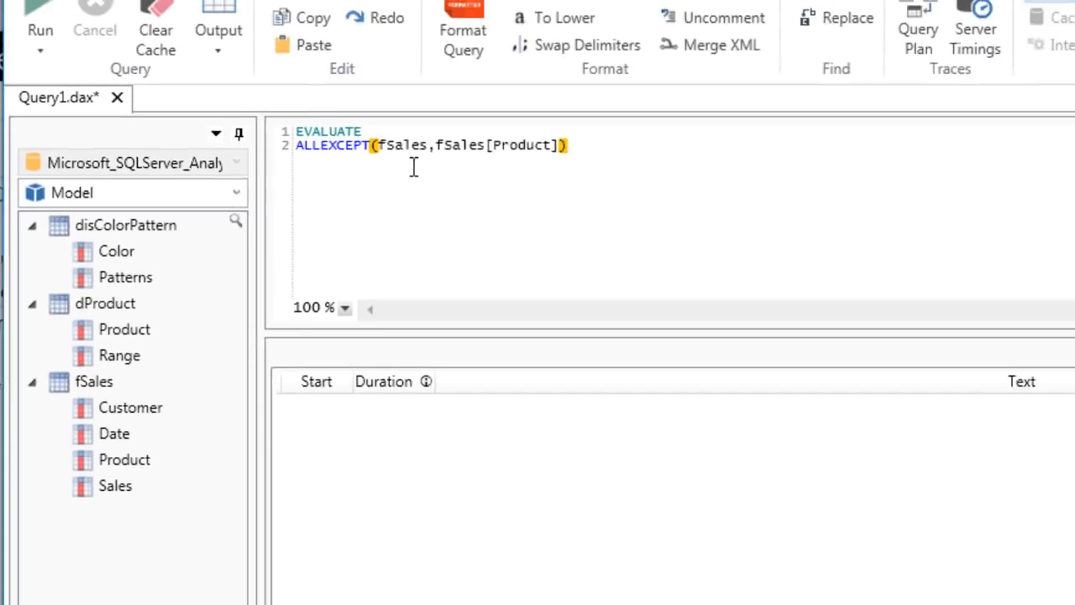
pyautogui.click(37, 10)
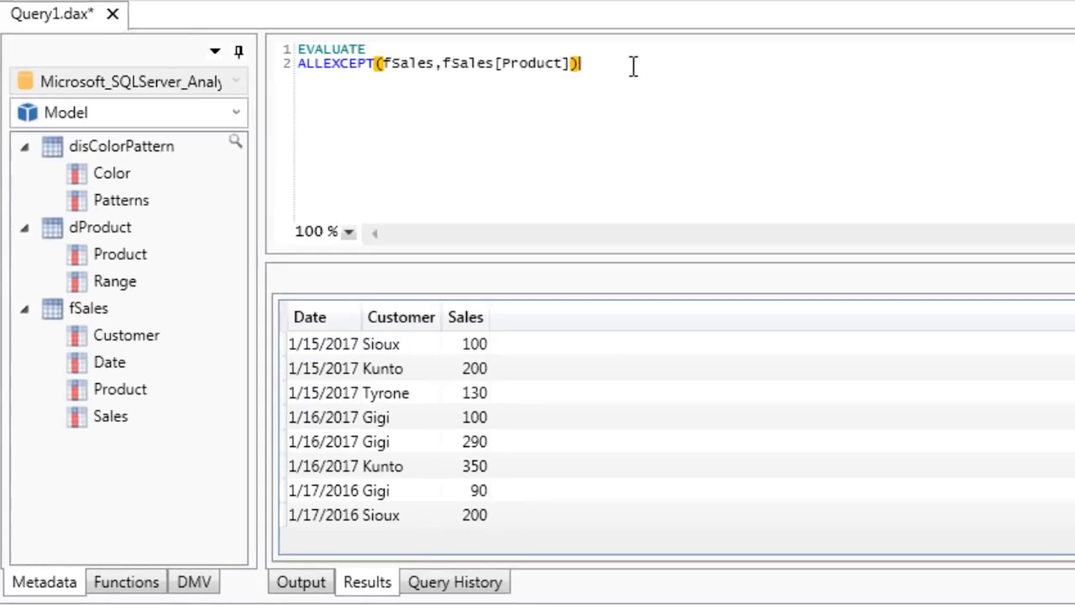
# Step: Replace the ALLEXCEPT expression under EVALUATE with a FILTER function taking fSales as its table
pyautogui.moveTo(633, 66); pyautogui.dragTo(301, 66)
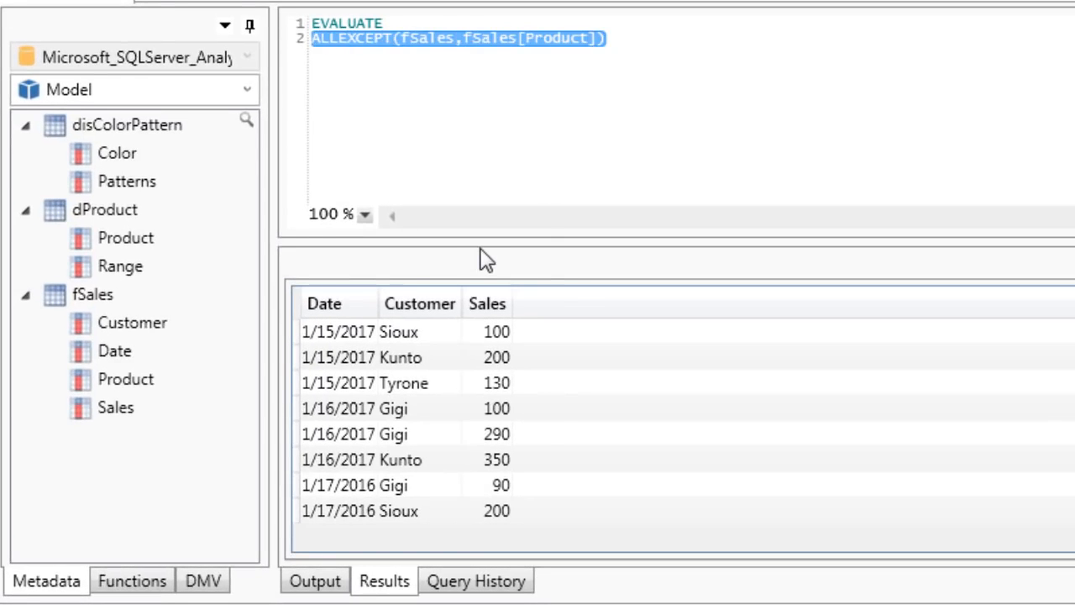
pyautogui.write('f')
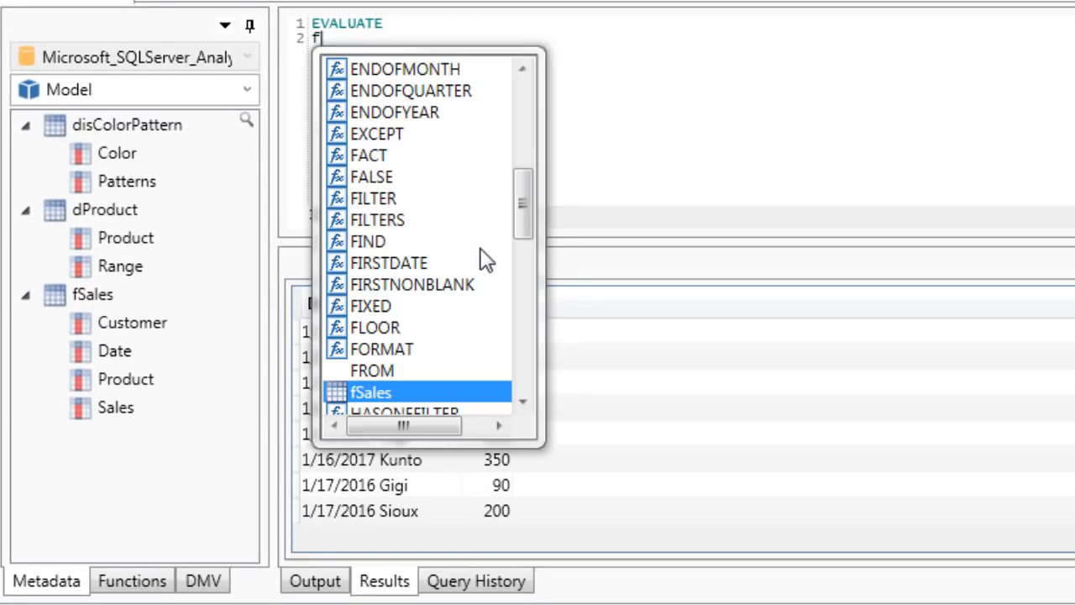
pyautogui.write('i')
pyautogui.press('Tab')
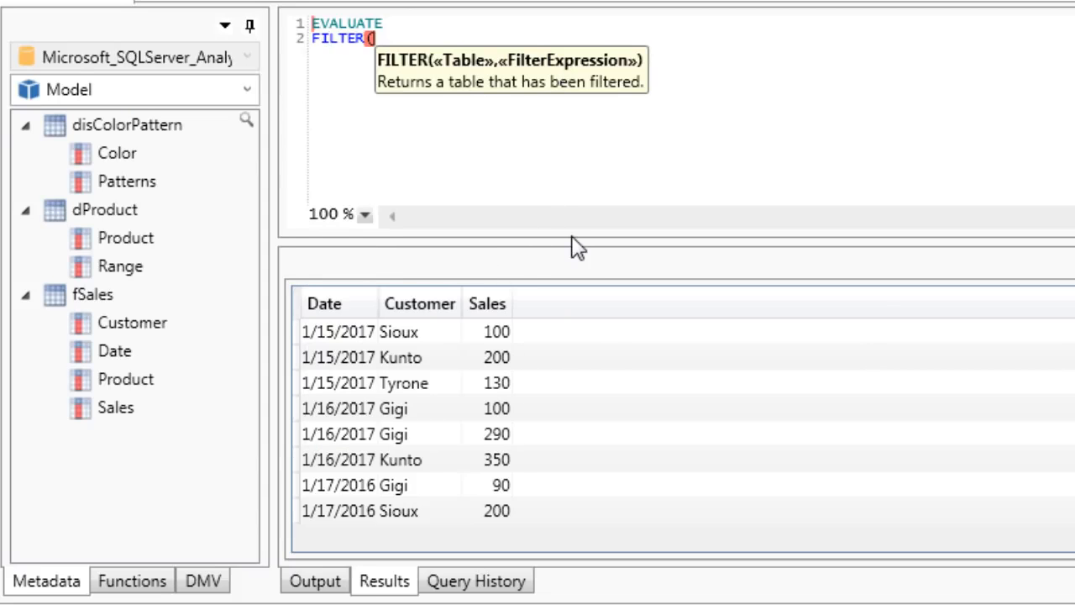
pyautogui.write('fs')
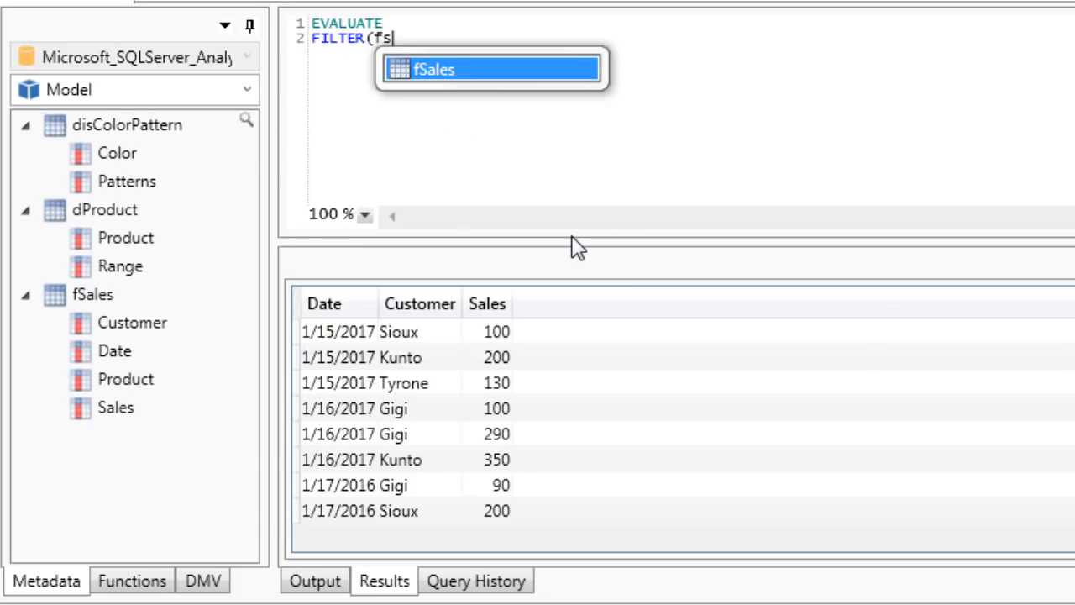
pyautogui.press('Tab')
pyautogui.write(',')
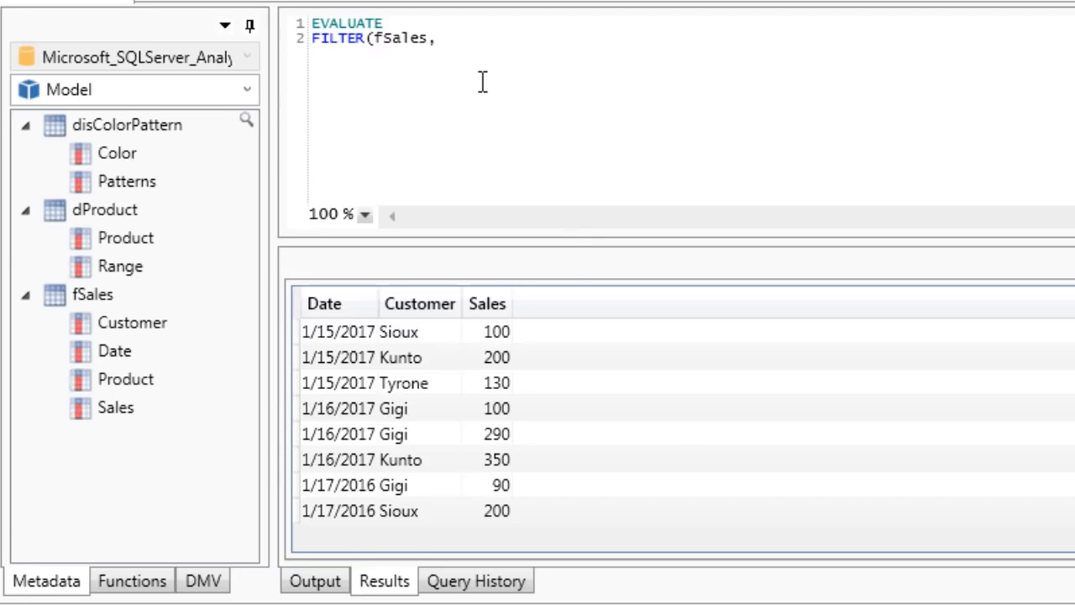
# Step: Complete the FILTER expression with the condition fSales[Product]="Quad", and run the query
pyautogui.write('fSales')
pyautogui.press('Tab')
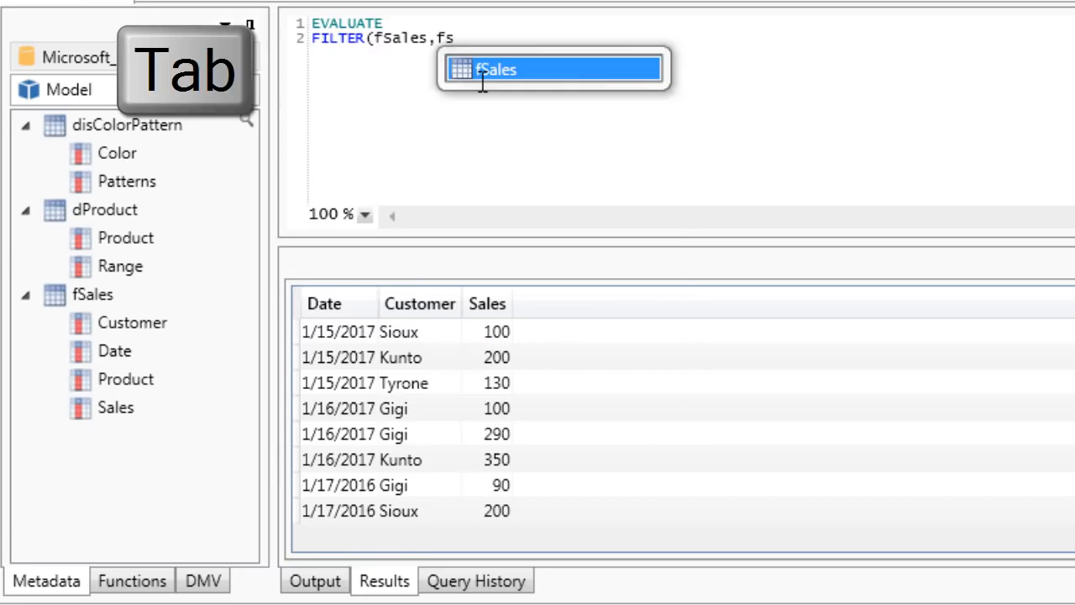
pyautogui.write('[')
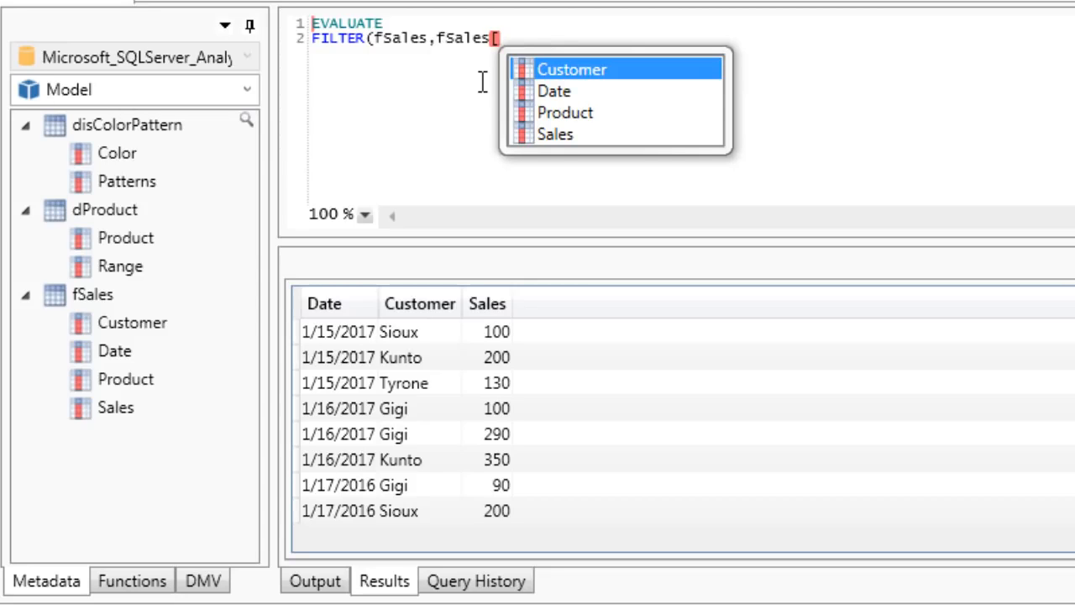
pyautogui.press('Down')
pyautogui.press('Down')
pyautogui.press('Tab')
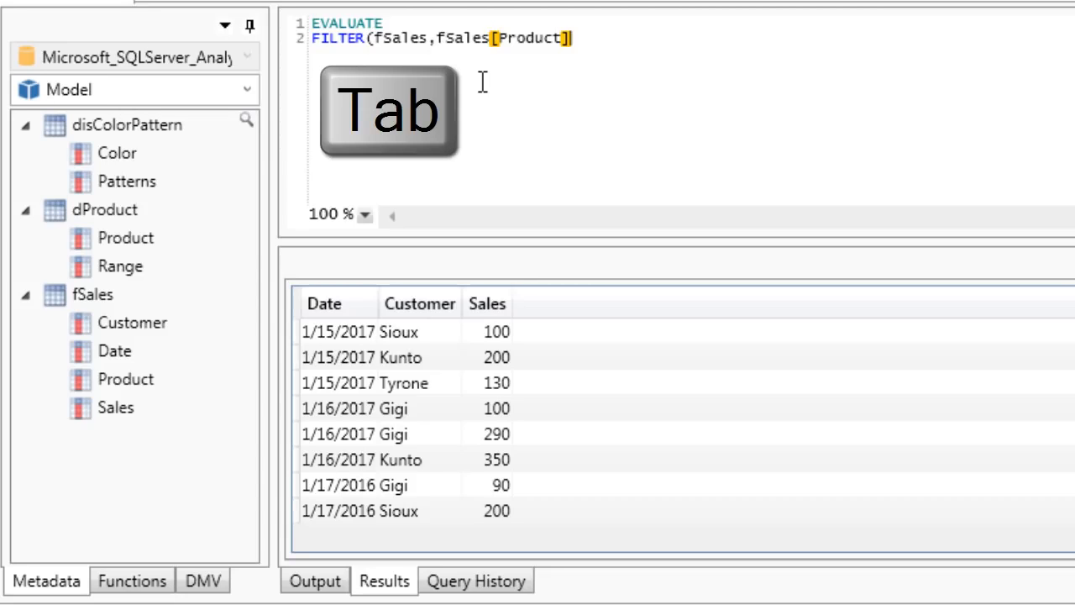
pyautogui.write('=')
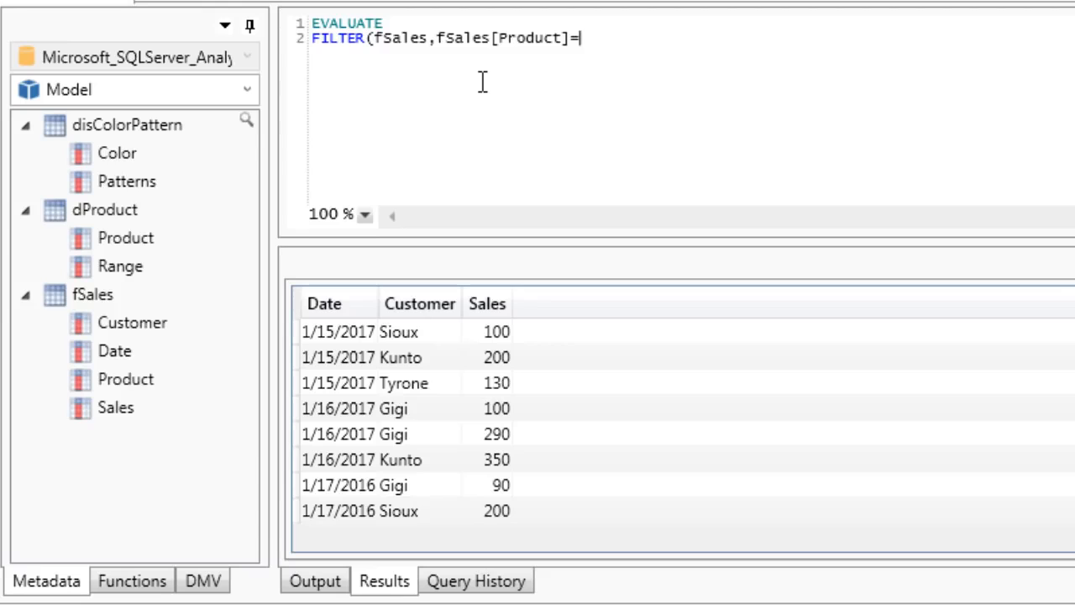
pyautogui.write('"Quad')
pyautogui.write(')')
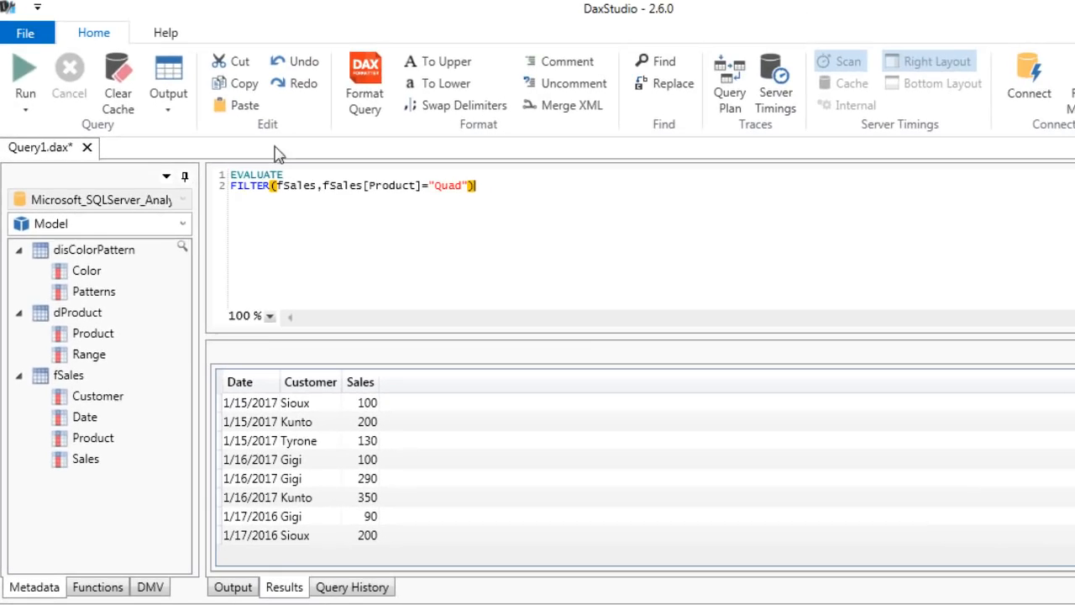
pyautogui.click(31, 77)
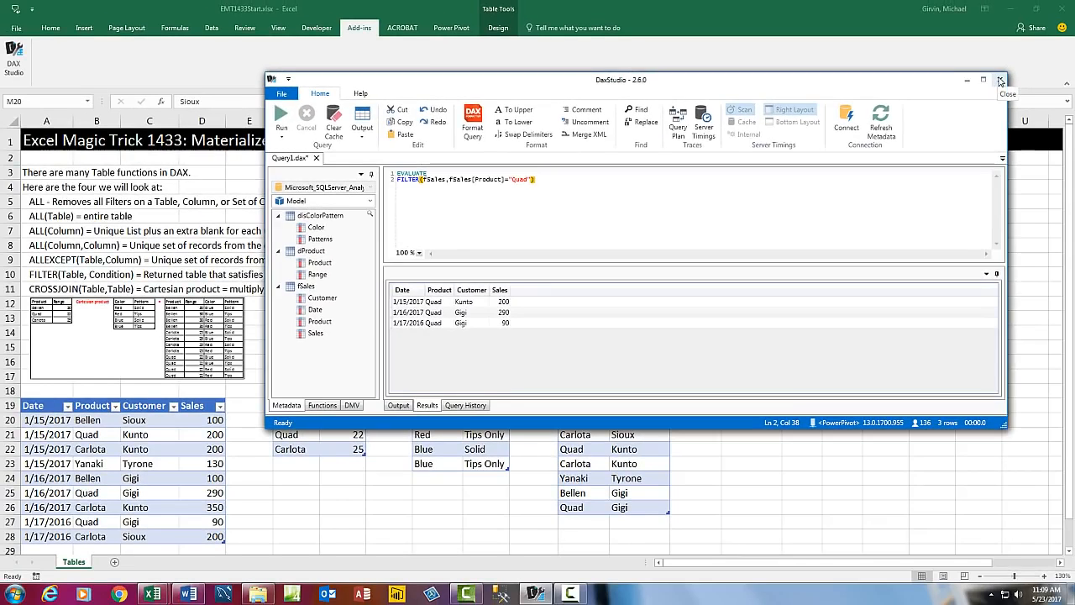
# Step: Close DAX Studio without saving Query1.dax, then save and close the EMT1433Start.xlsx workbook
pyautogui.click(999, 80)
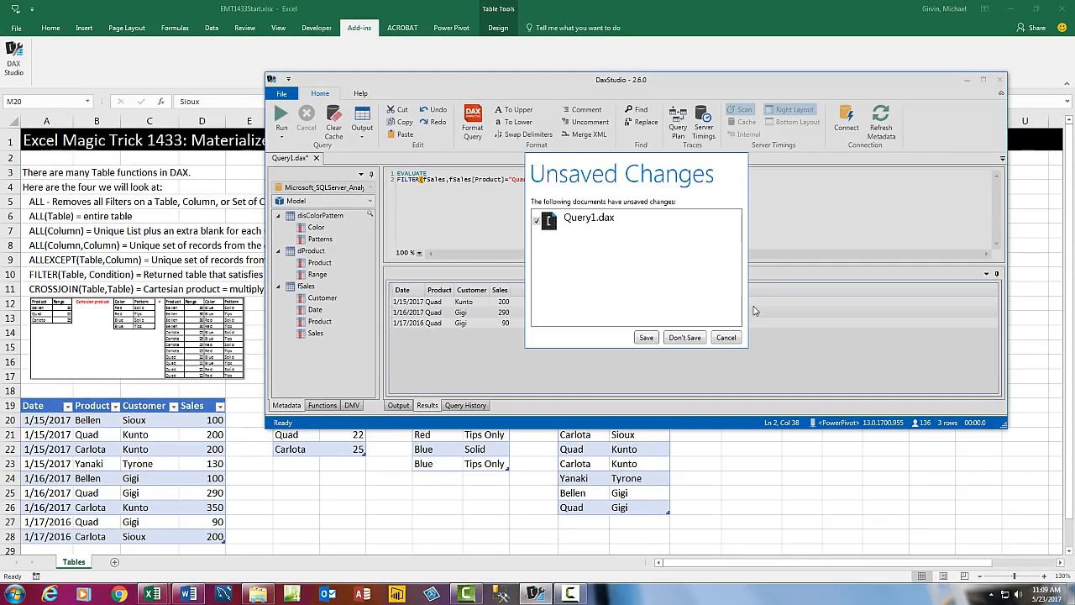
pyautogui.click(676, 339)
pyautogui.hotkey('ctrl', 's')
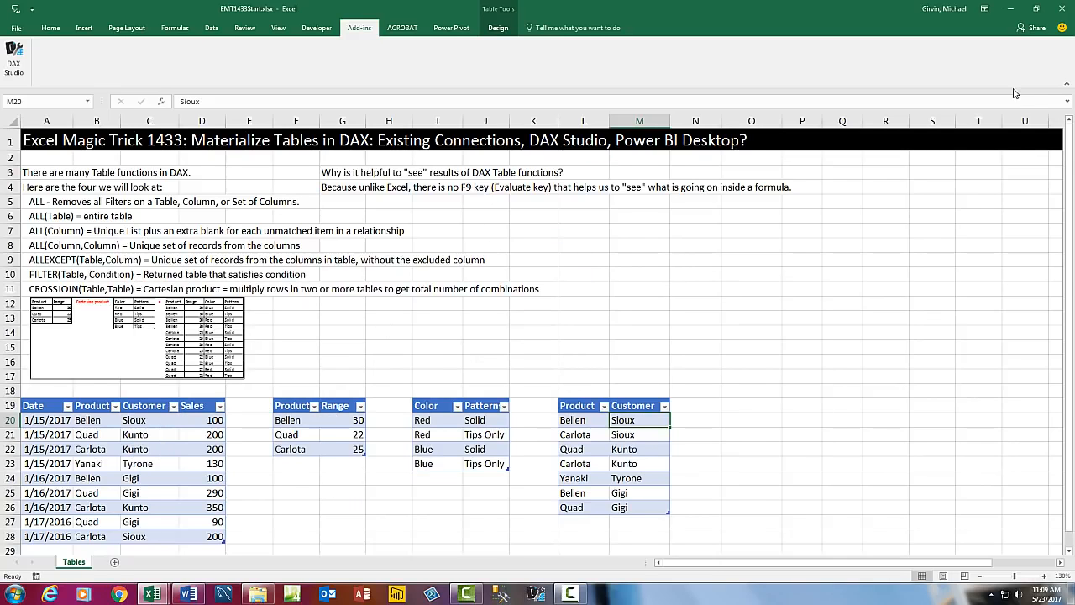
pyautogui.click(1064, 9)
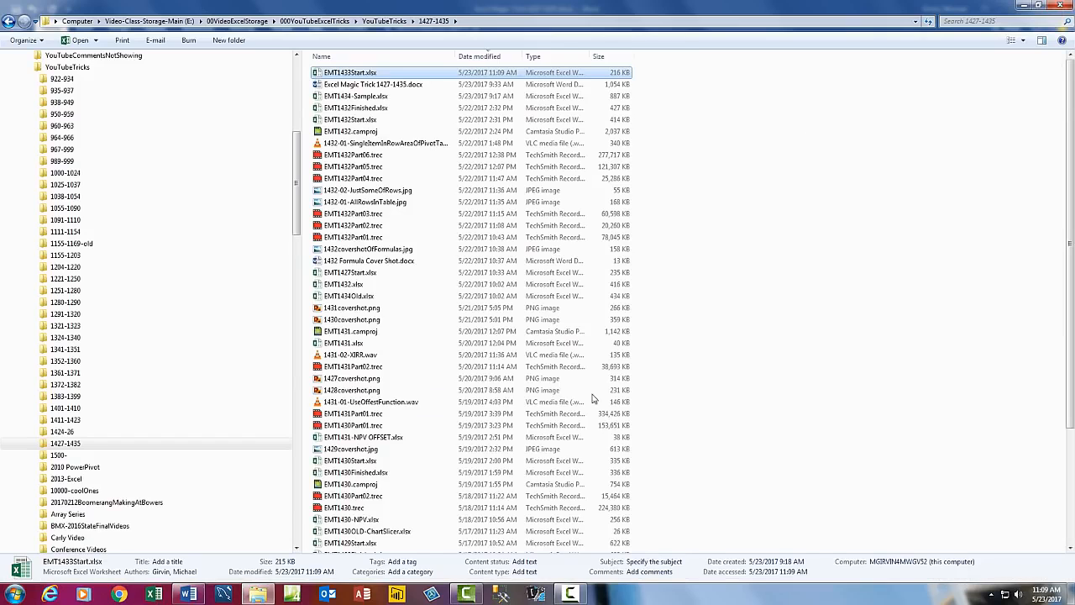
# Step: Switch to Power BI Desktop and choose EMT1433Start.xlsx for an import of Excel workbook contents
pyautogui.click(398, 594)
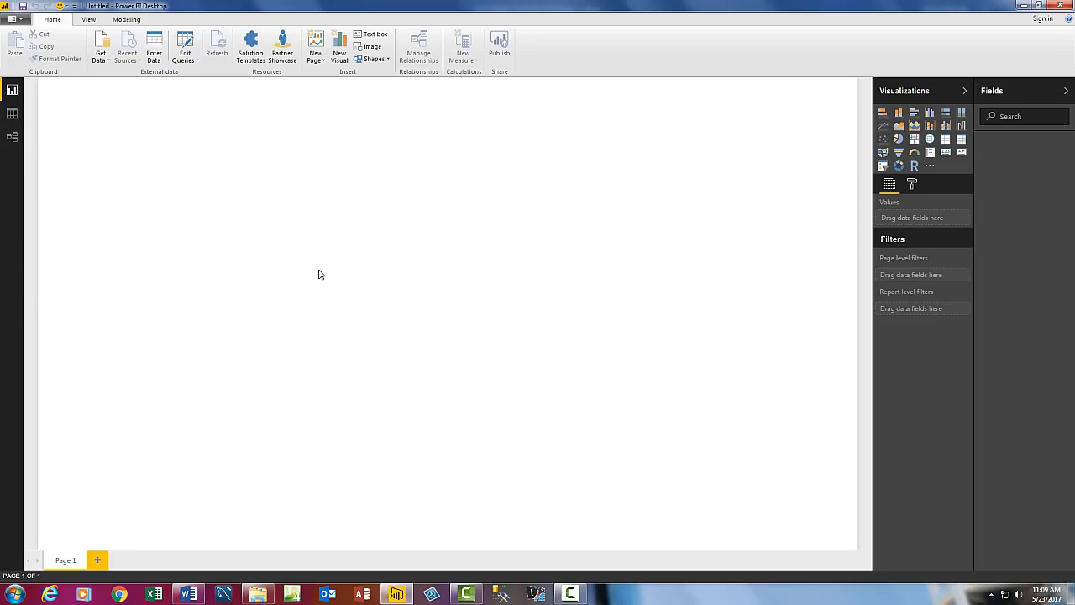
pyautogui.click(23, 19)
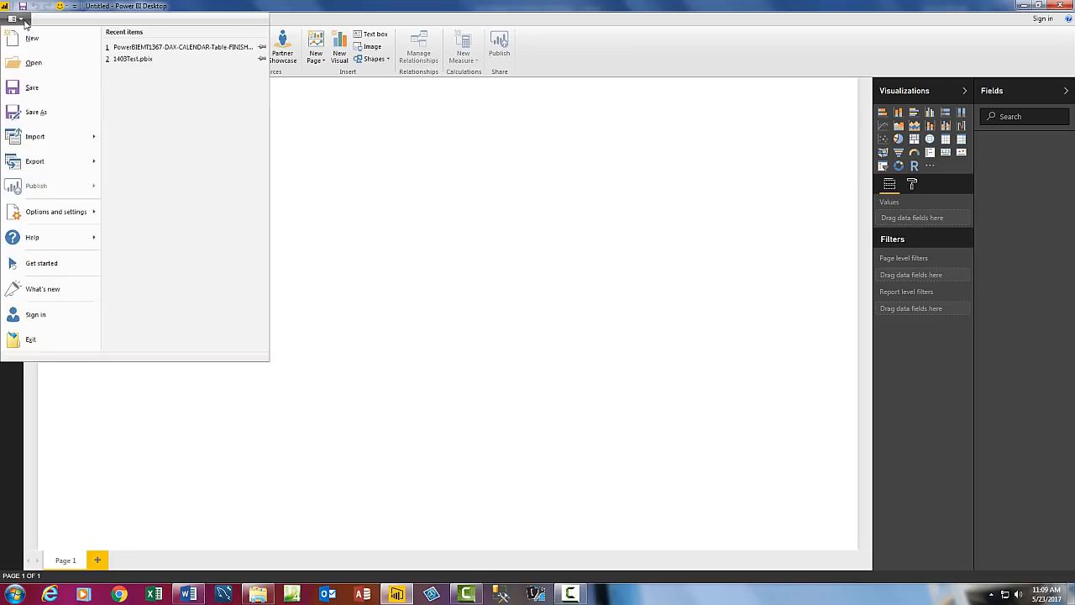
pyautogui.click(52, 136)
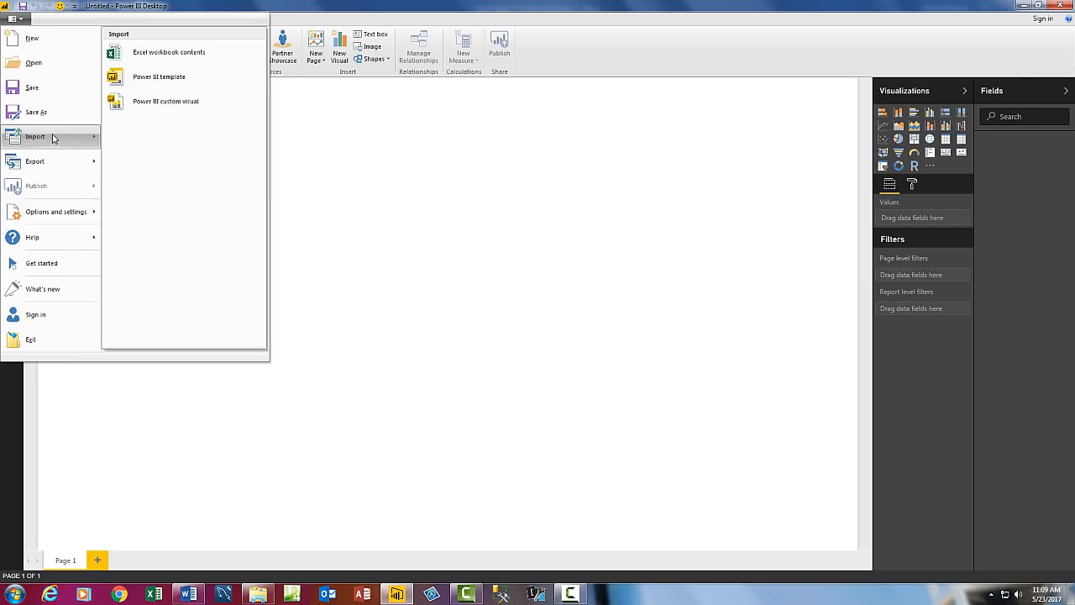
pyautogui.click(152, 54)
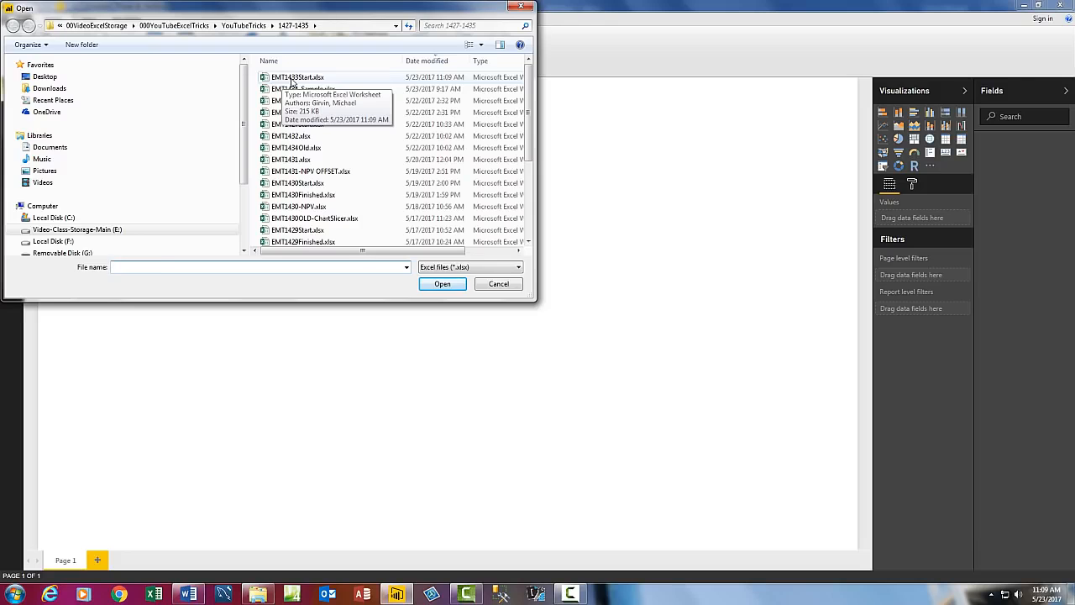
pyautogui.doubleClick(291, 78)
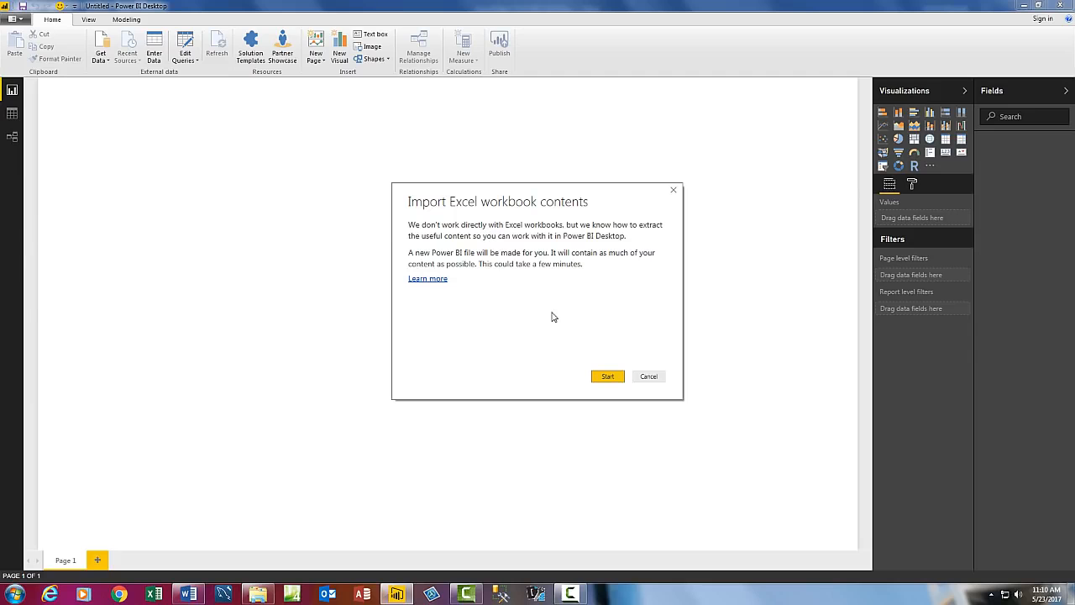
# Step: Run the workbook import, copying the data of the fSales, dProduct and disColorPattern tables, and close the import summary
pyautogui.click(605, 378)
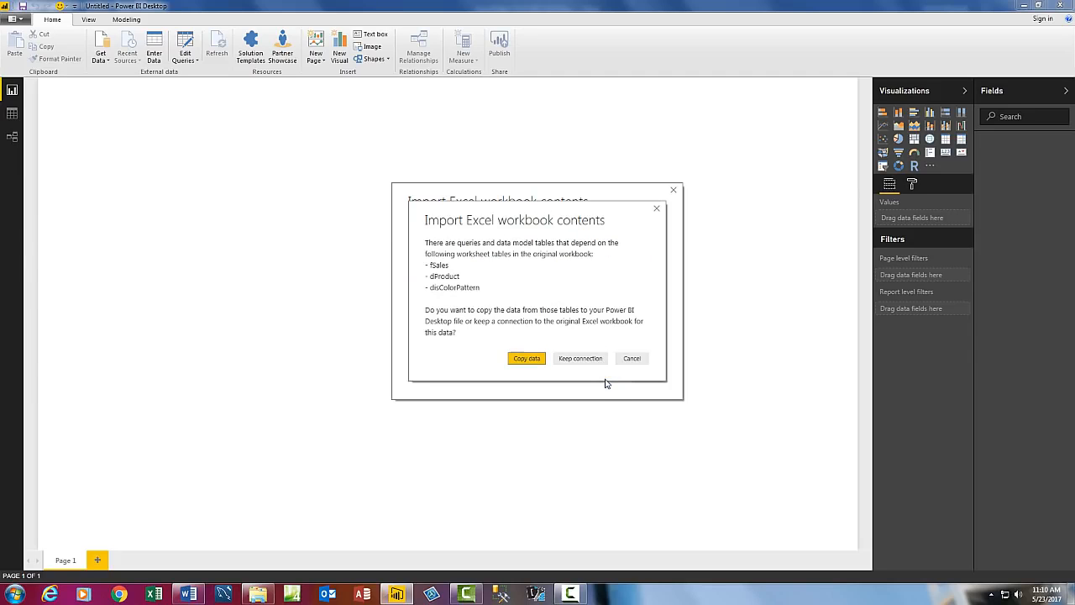
pyautogui.click(526, 358)
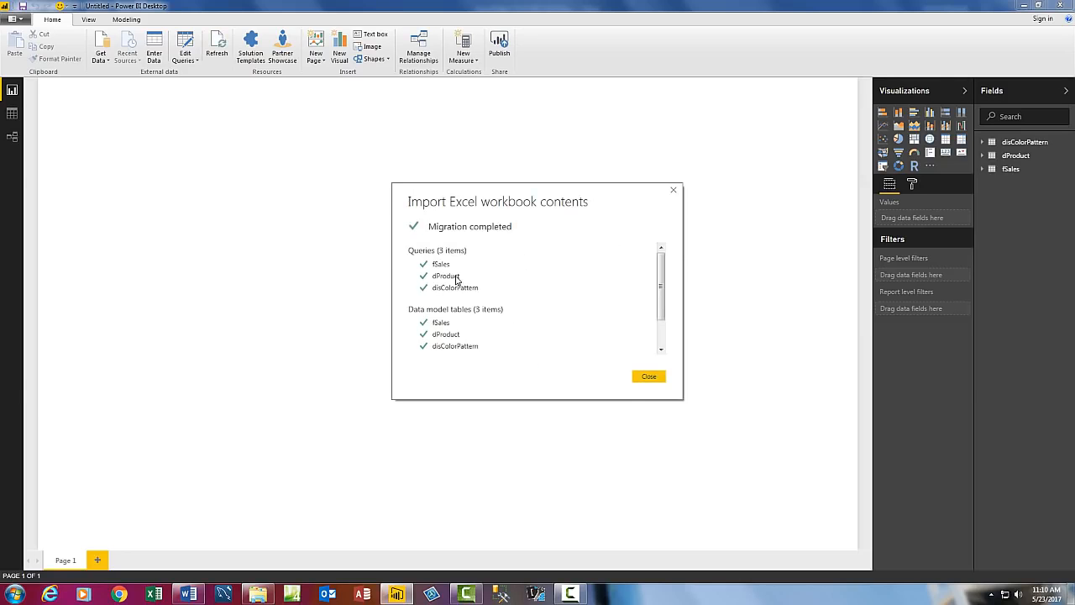
pyautogui.click(643, 378)
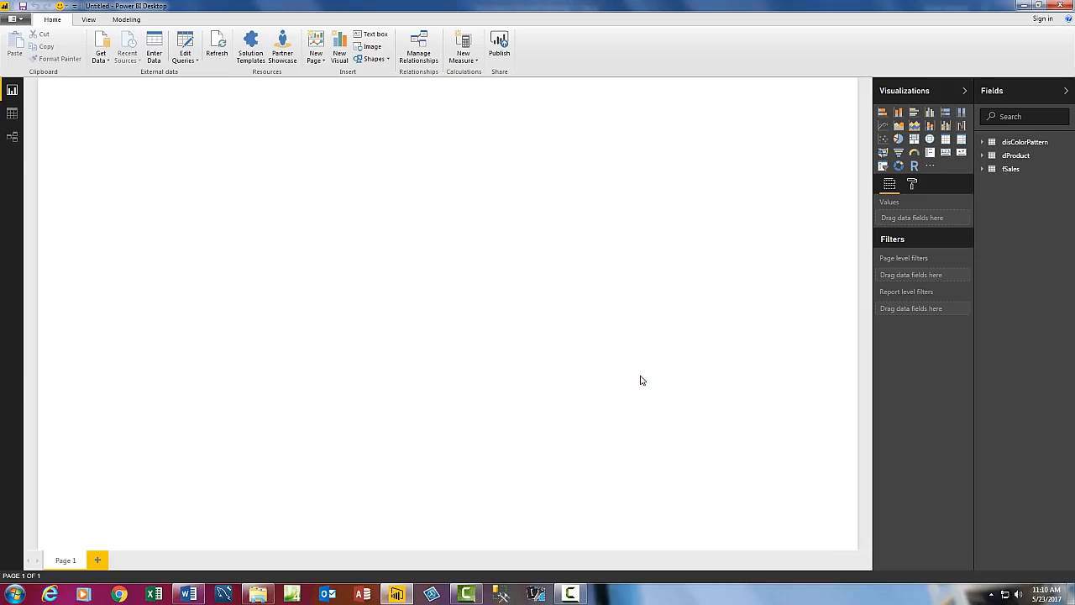
# Step: Check the table relationships and data, and start a calculated table named CrossJoinTwoTables with the CROSSJOIN function
pyautogui.click(12, 139)
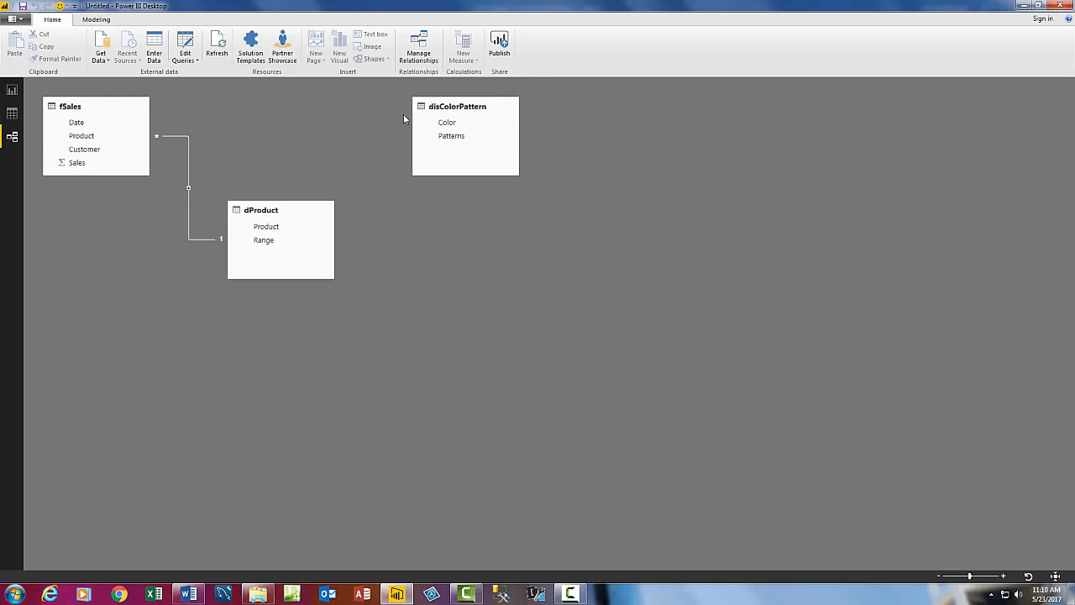
pyautogui.click(13, 119)
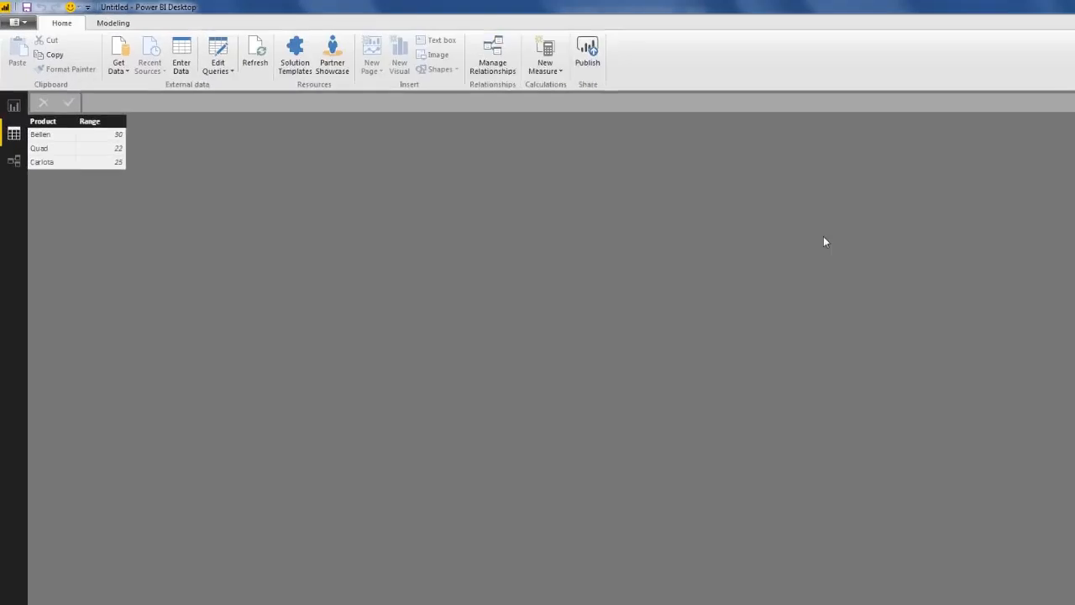
pyautogui.click(156, 33)
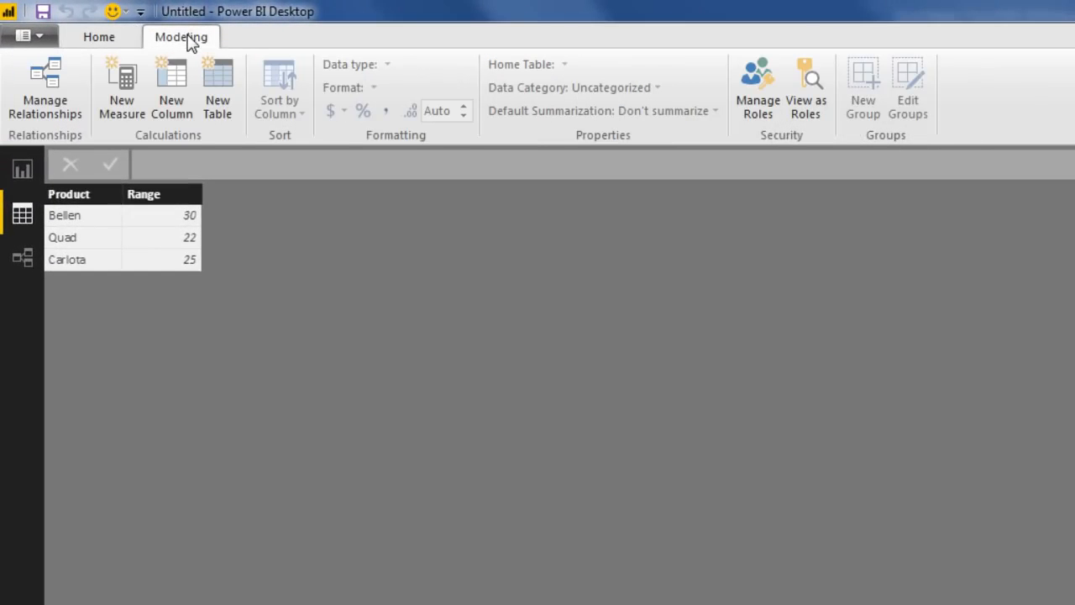
pyautogui.click(215, 99)
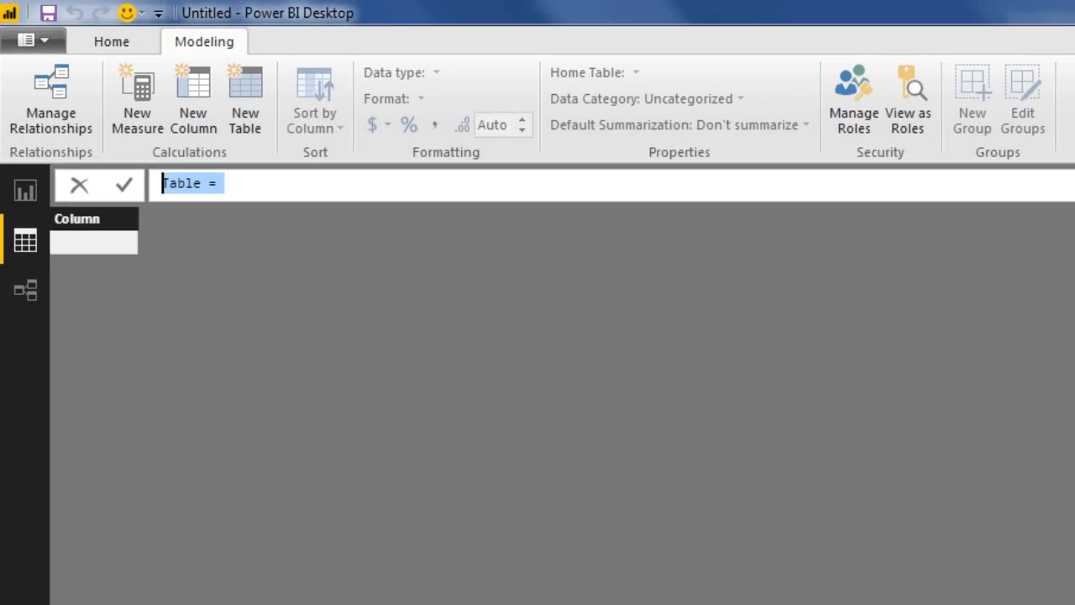
pyautogui.write('CrossJoinTwoTables')
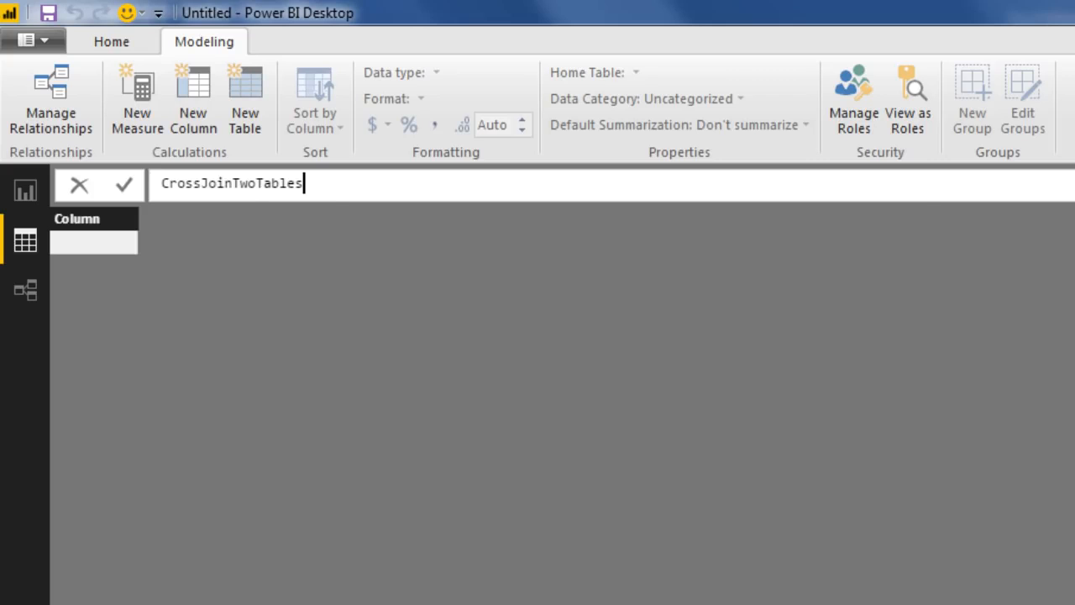
pyautogui.write('=cr')
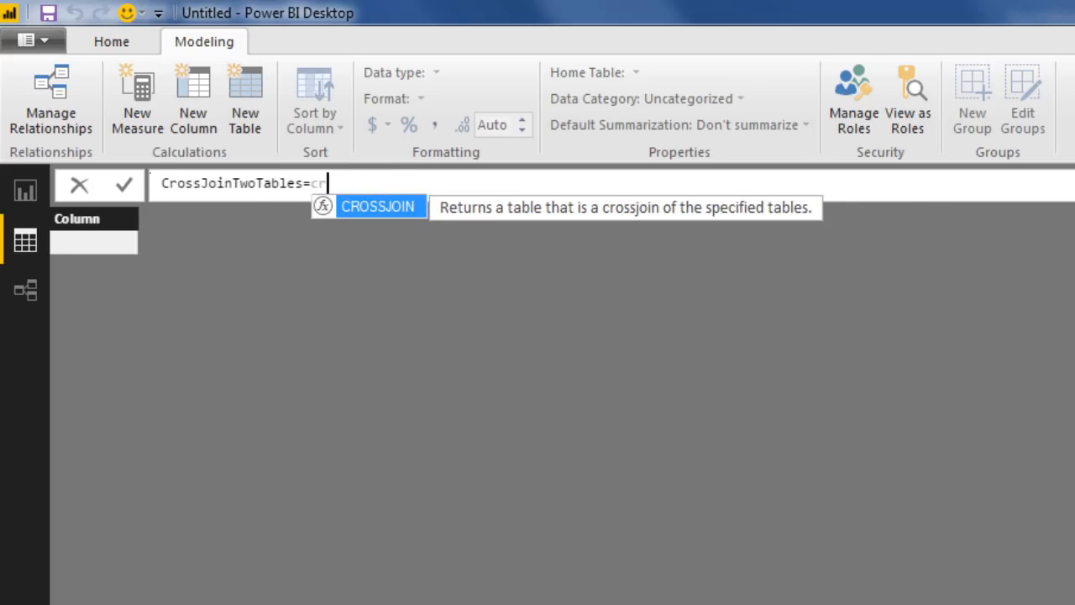
pyautogui.press('Tab')
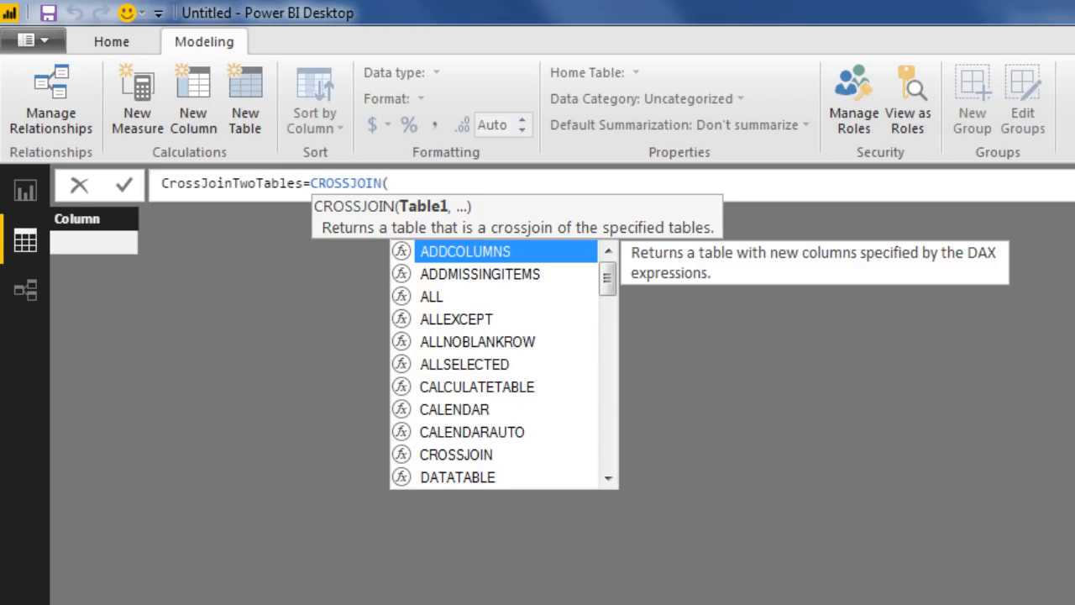
# Step: Complete the CROSSJOIN formula with the dProduct and disColorPattern tables, create the calculated table, and collapse its field list
pyautogui.write('dp')
pyautogui.press('Tab')
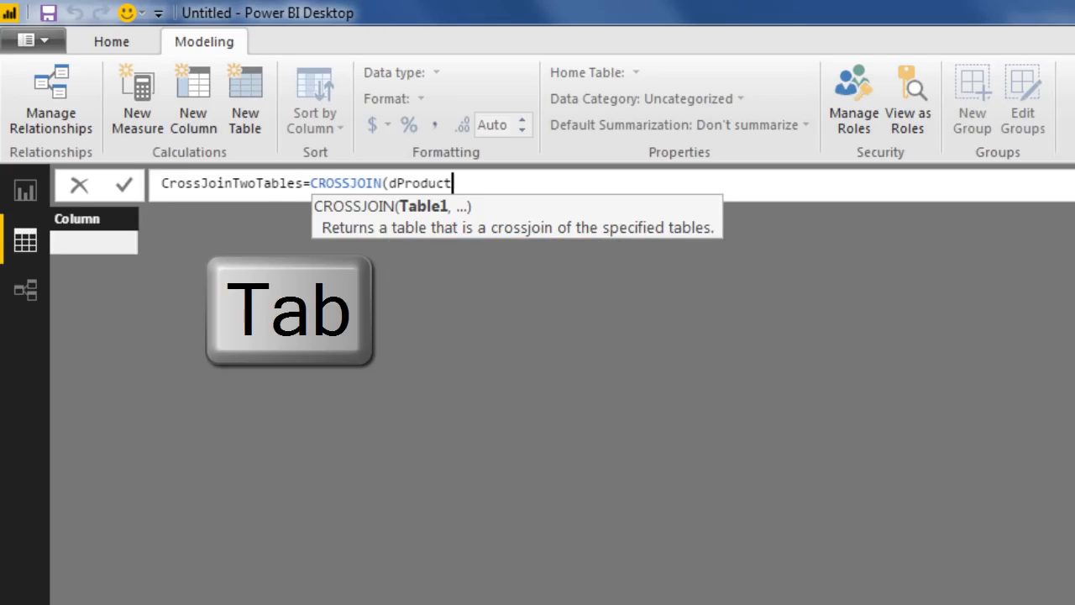
pyautogui.write(',dis')
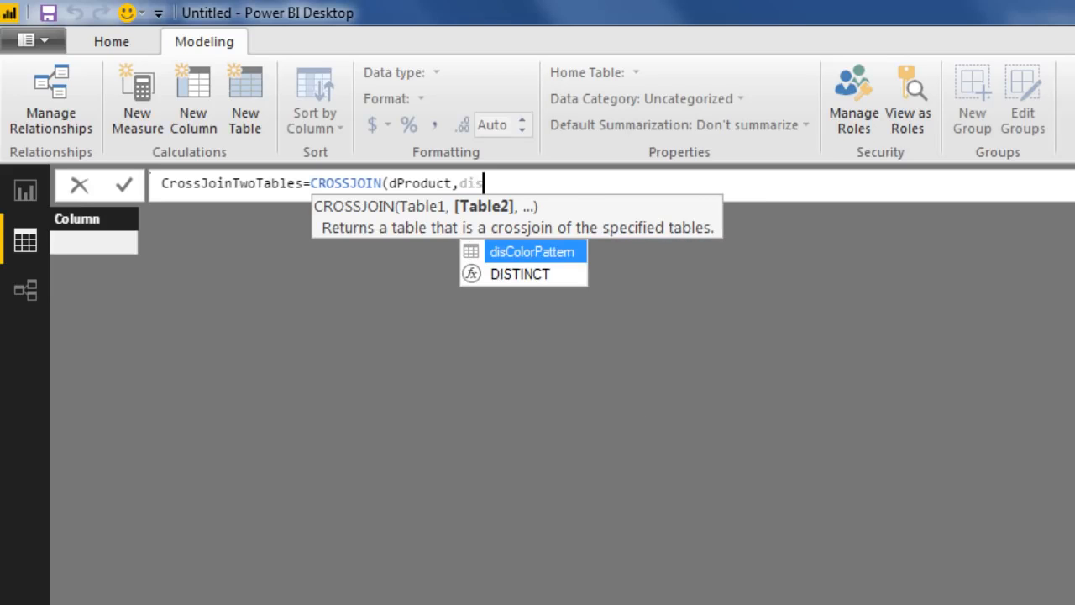
pyautogui.press('Tab')
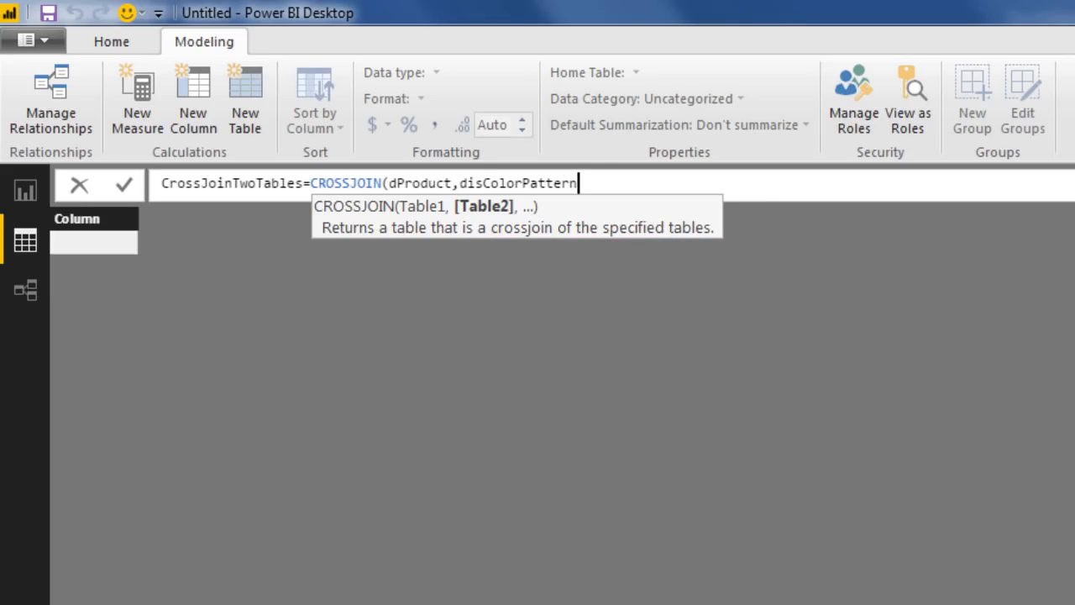
pyautogui.write(')')
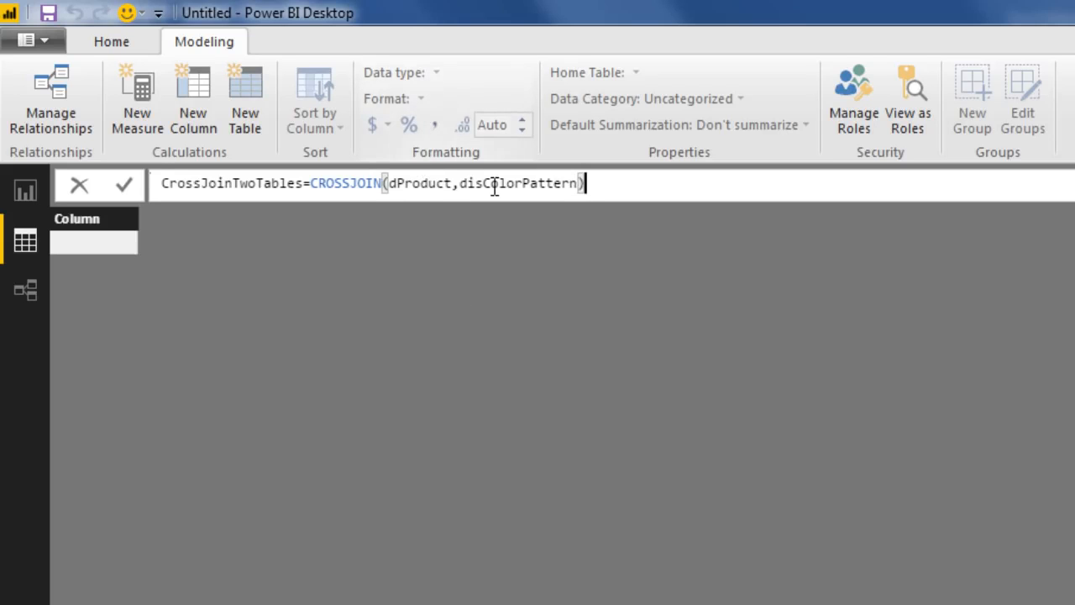
pyautogui.press('Return')
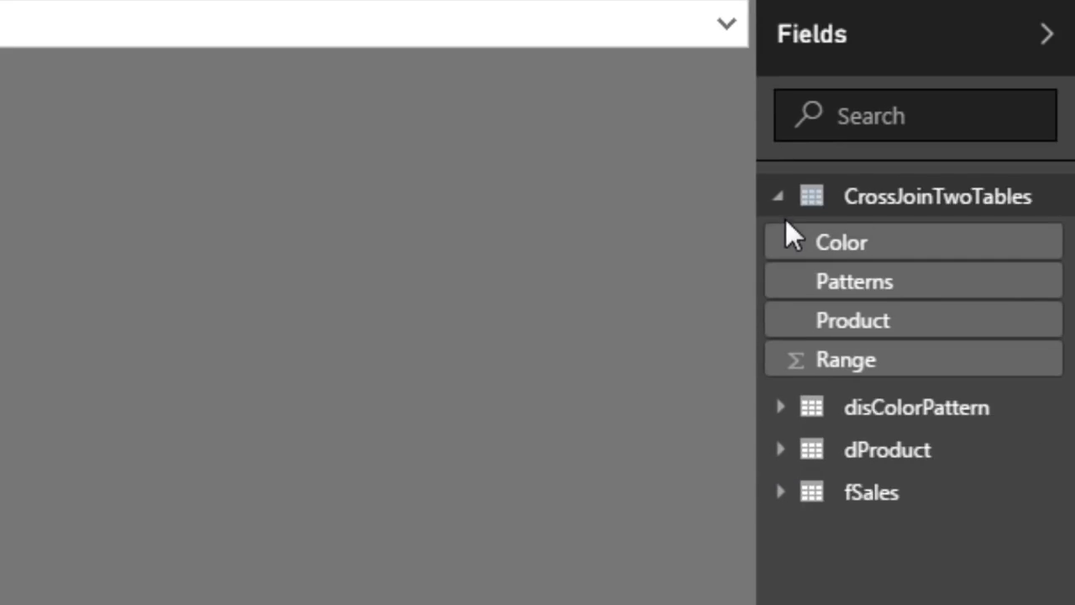
pyautogui.click(781, 210)
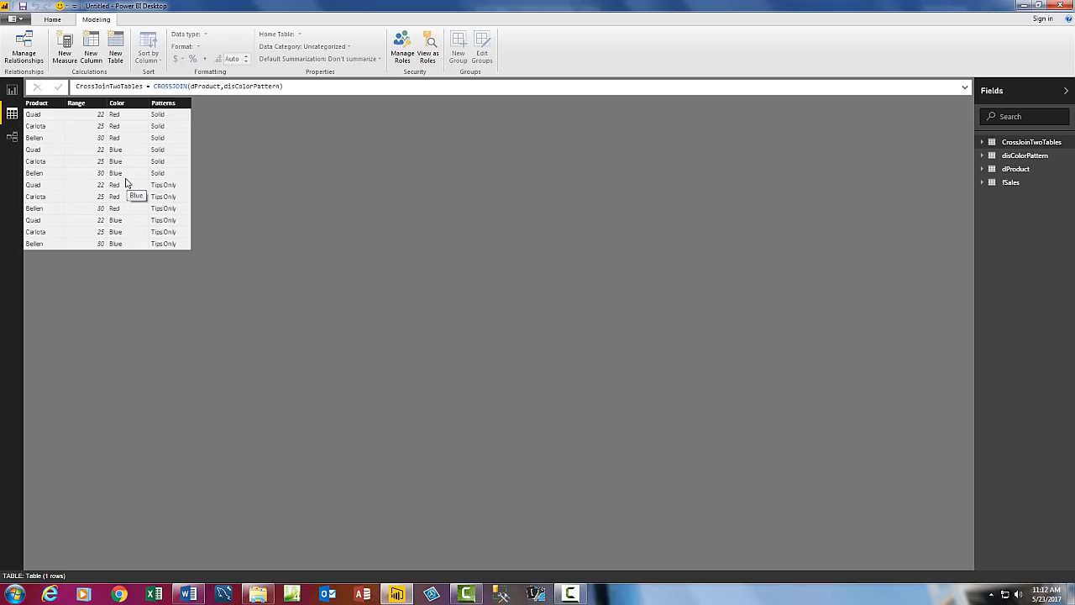
# Step: Delete the CrossJoinTwoTables table and close Power BI Desktop without saving the changes
pyautogui.rightClick(1018, 149)
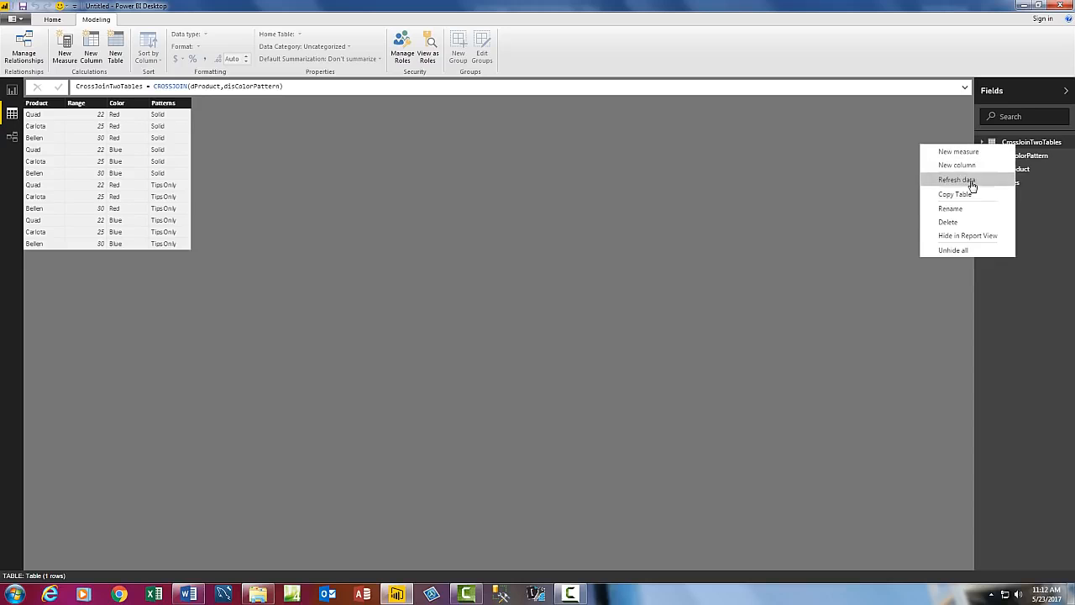
pyautogui.click(967, 224)
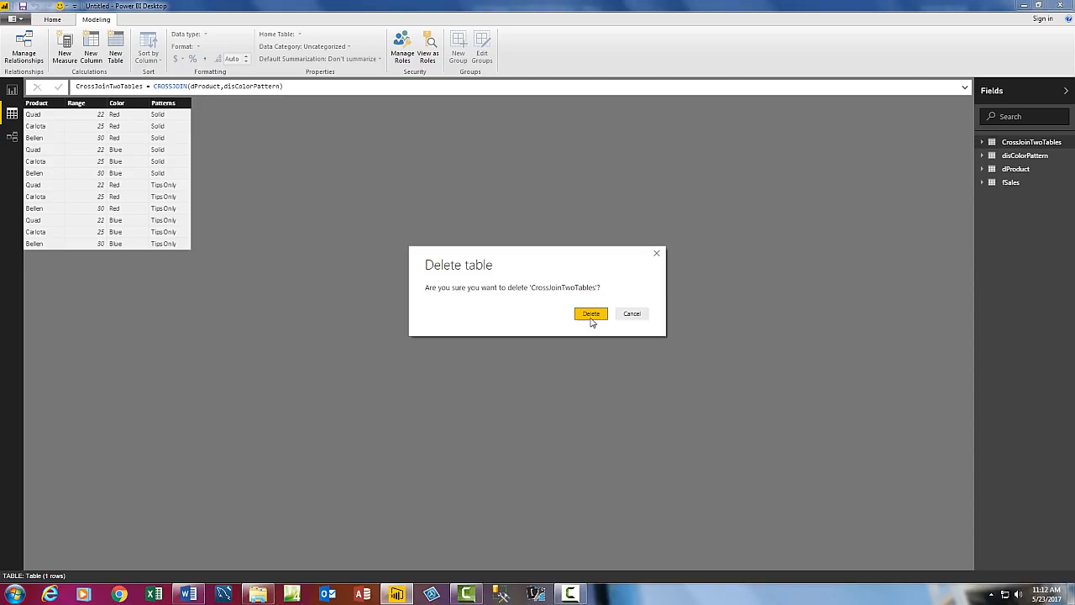
pyautogui.click(591, 314)
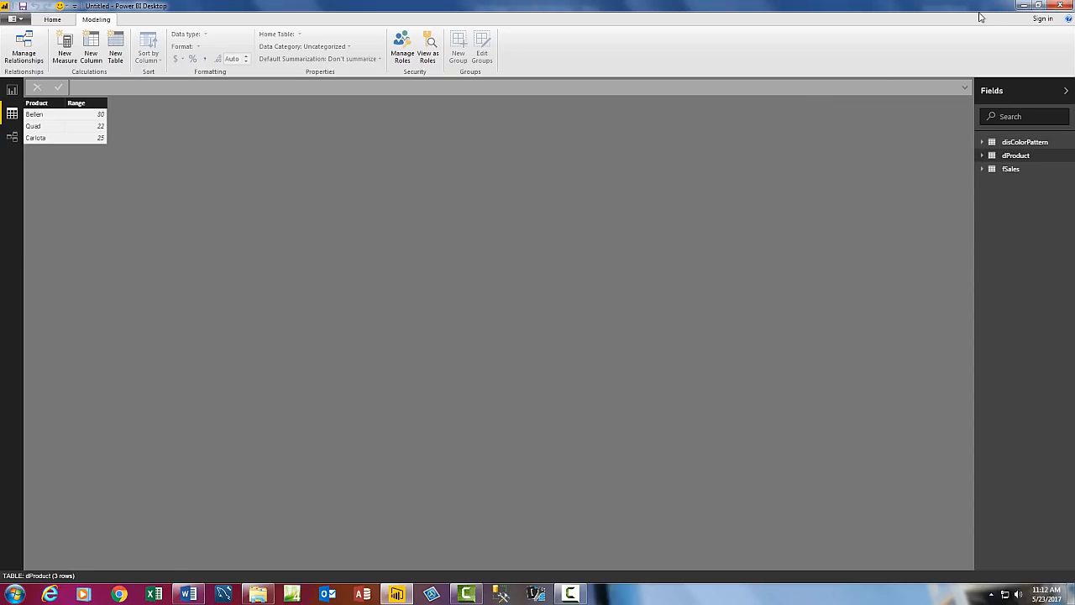
pyautogui.click(1066, 7)
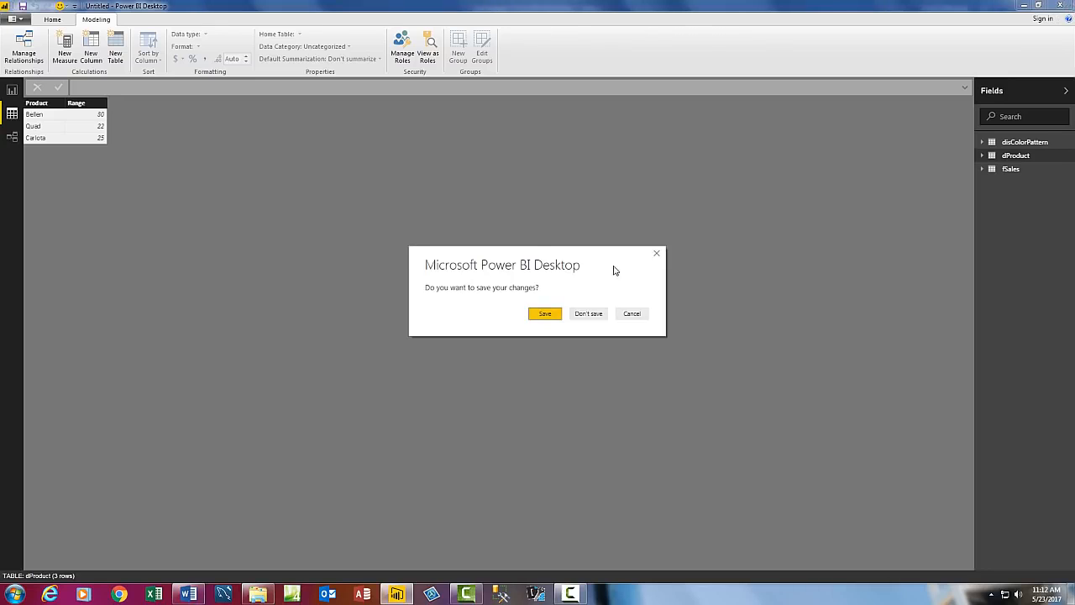
pyautogui.click(588, 312)
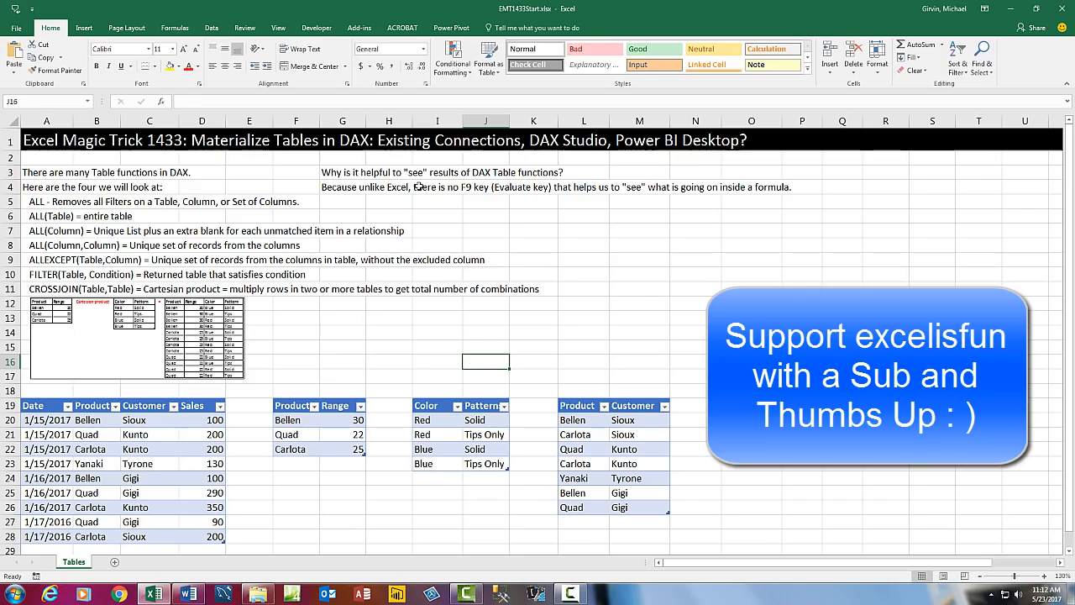